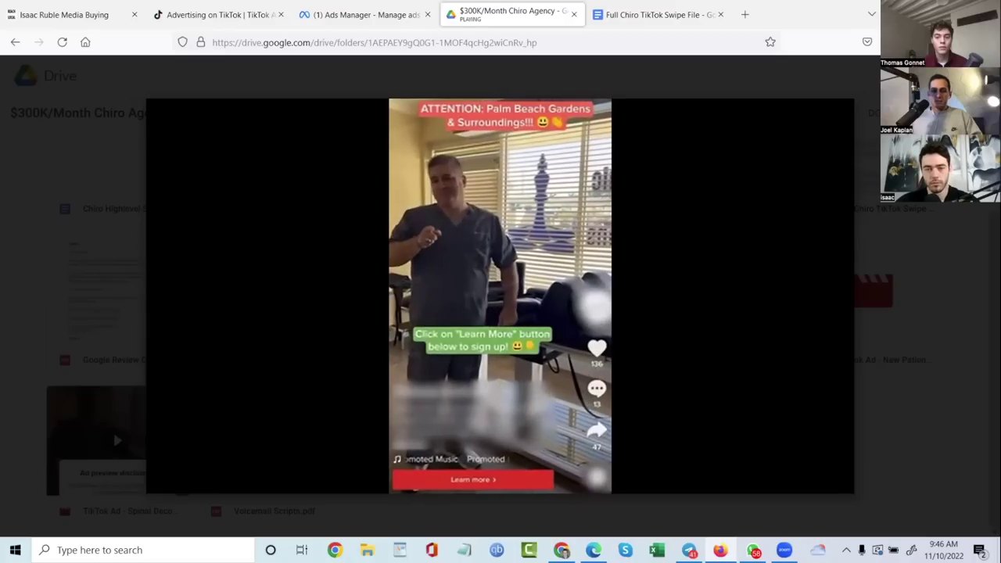
# Pause the spinal decompression TikTok ad video and close its preview
pyautogui.click(294, 374)
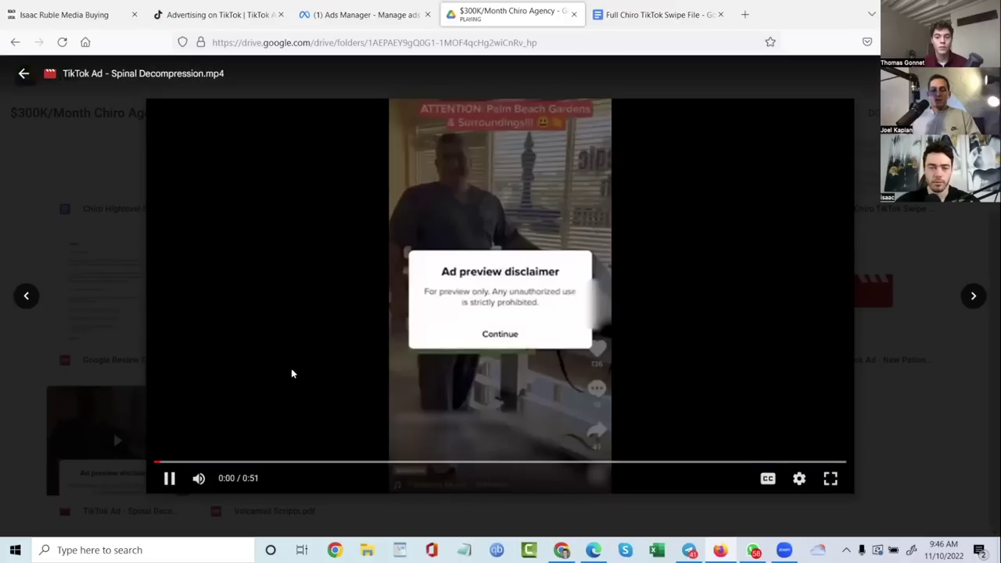
pyautogui.click(372, 394)
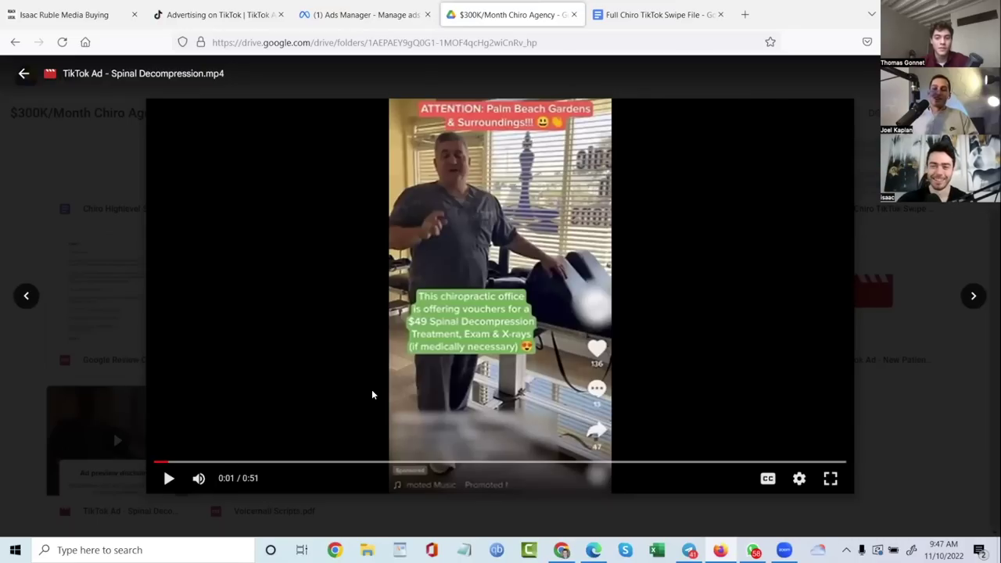
pyautogui.click(125, 356)
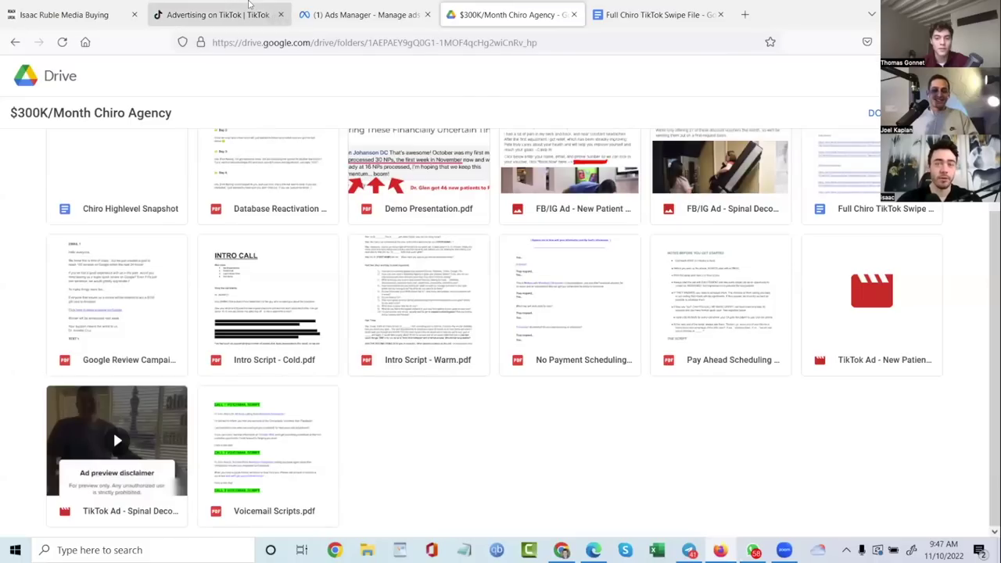
# Switch to TikTok Ads Manager and create a campaign with the Lead generation objective, continuing from the last edits
pyautogui.click(249, 5)
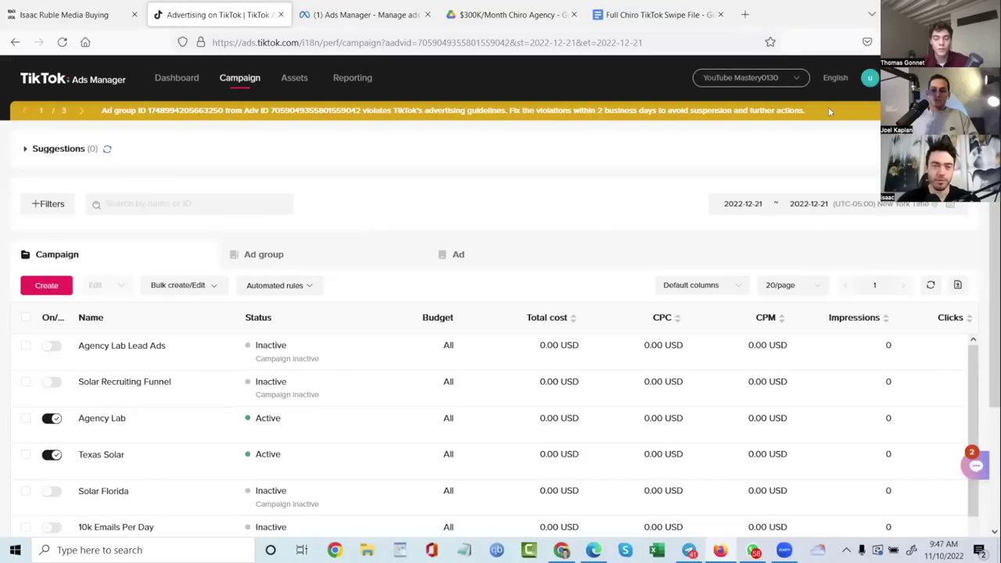
pyautogui.click(47, 285)
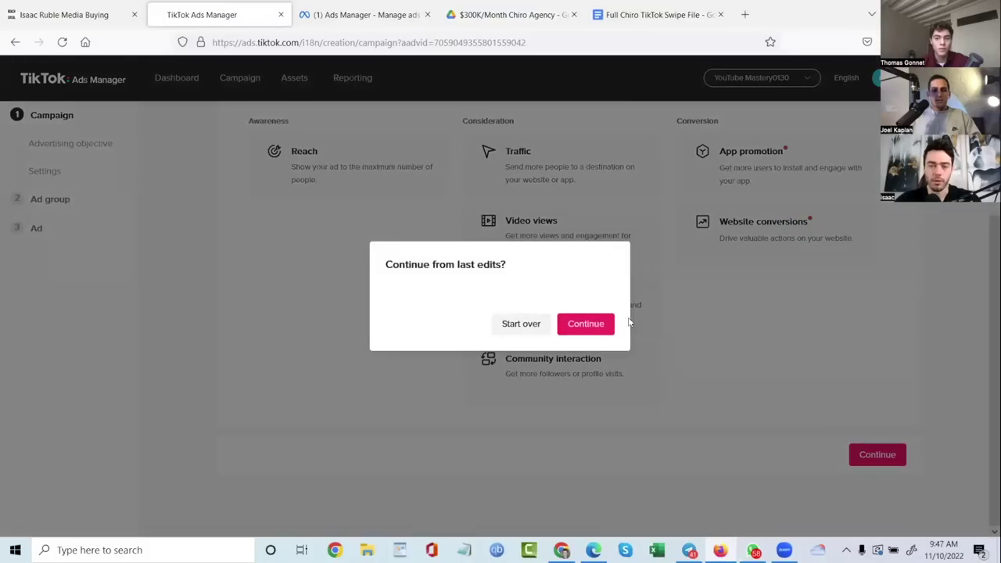
pyautogui.click(592, 327)
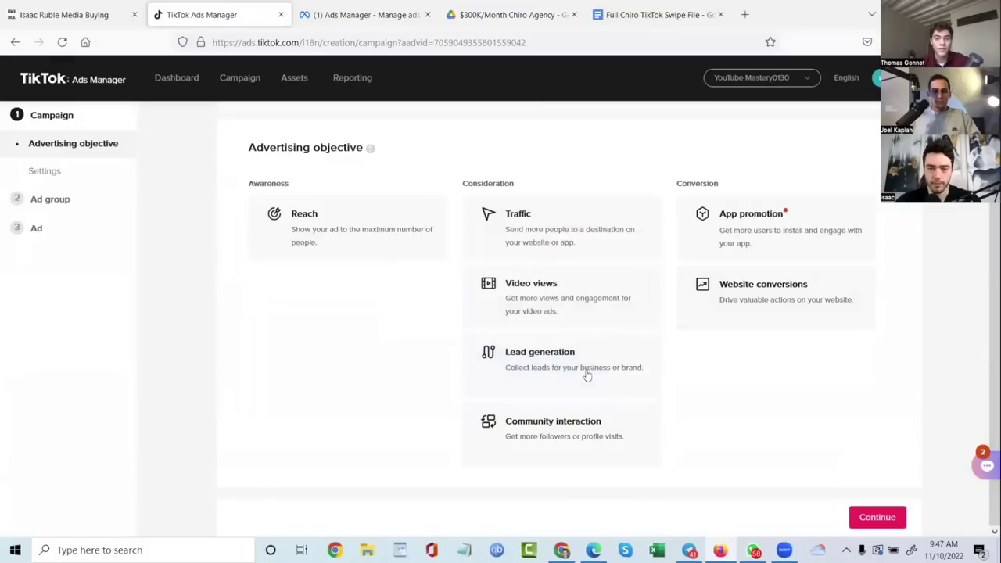
pyautogui.click(585, 374)
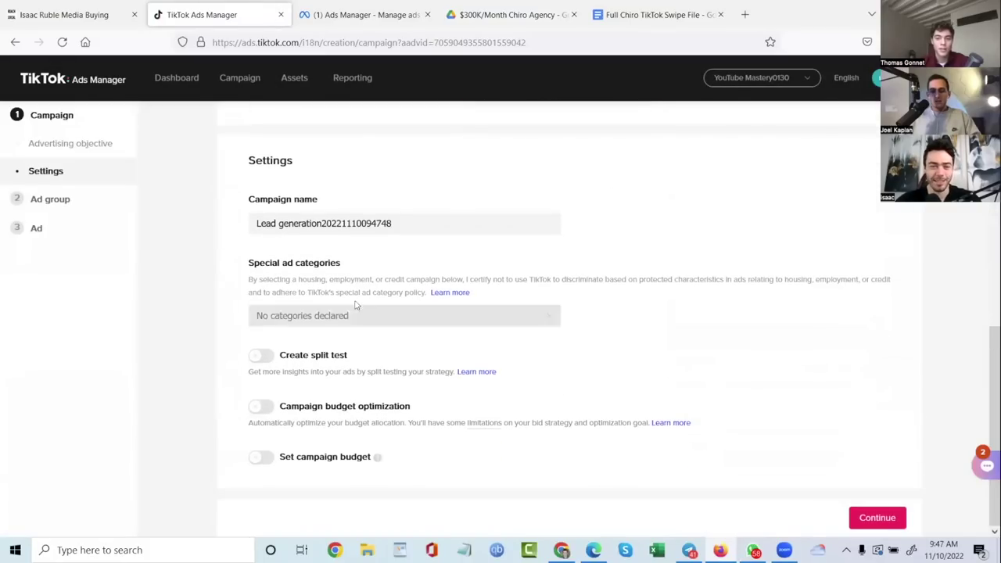
# Name the campaign Chiro and continue to the ad group settings
pyautogui.click(329, 222)
pyautogui.hotkey('ctrl', 'a')
pyautogui.write('Chiro')
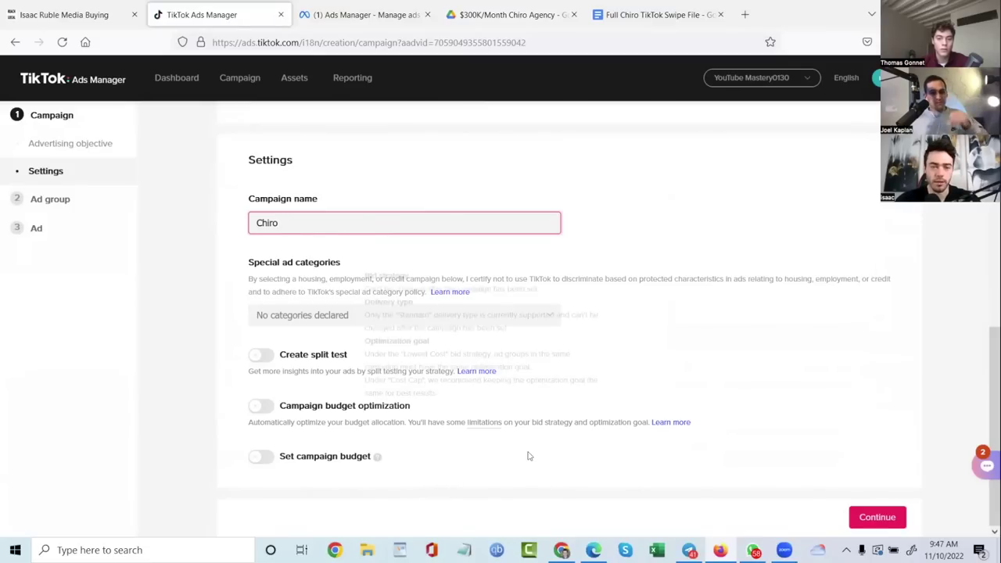
pyautogui.click(886, 521)
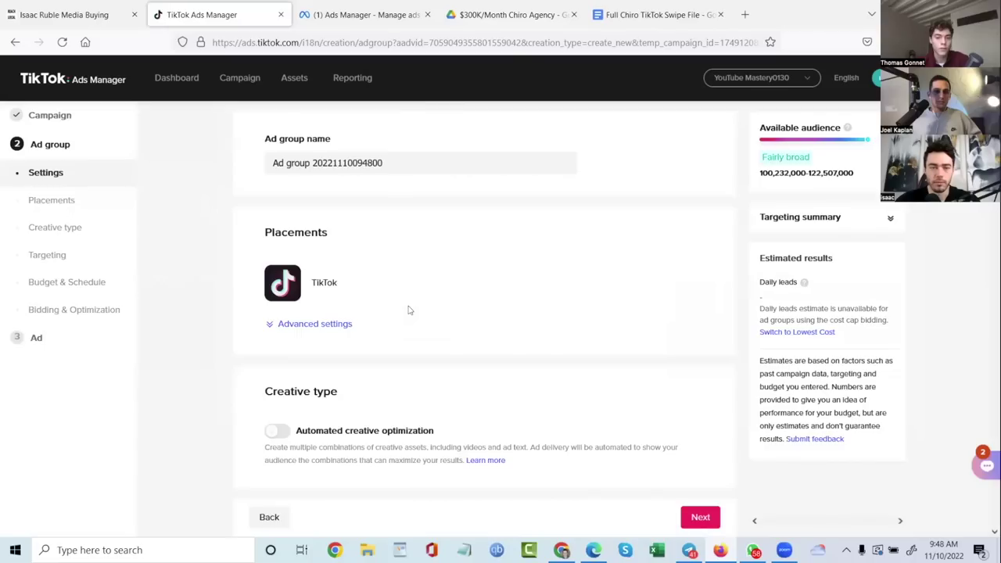
# Expand the advanced placement settings and review the comment, download, sharing and automated creative optimization options
pyautogui.click(317, 324)
pyautogui.scroll(-1, 313, 336)
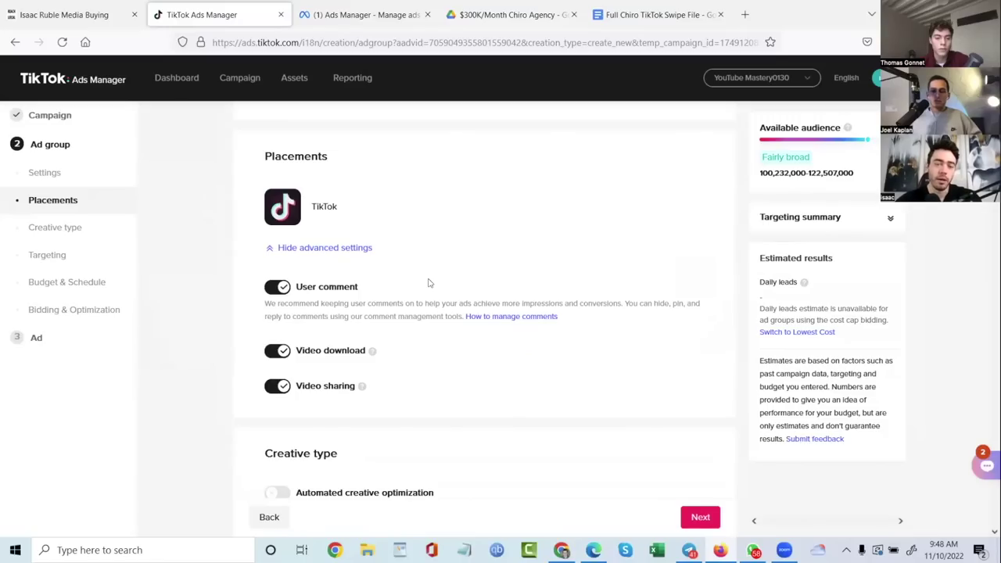
pyautogui.scroll(-2, 428, 284)
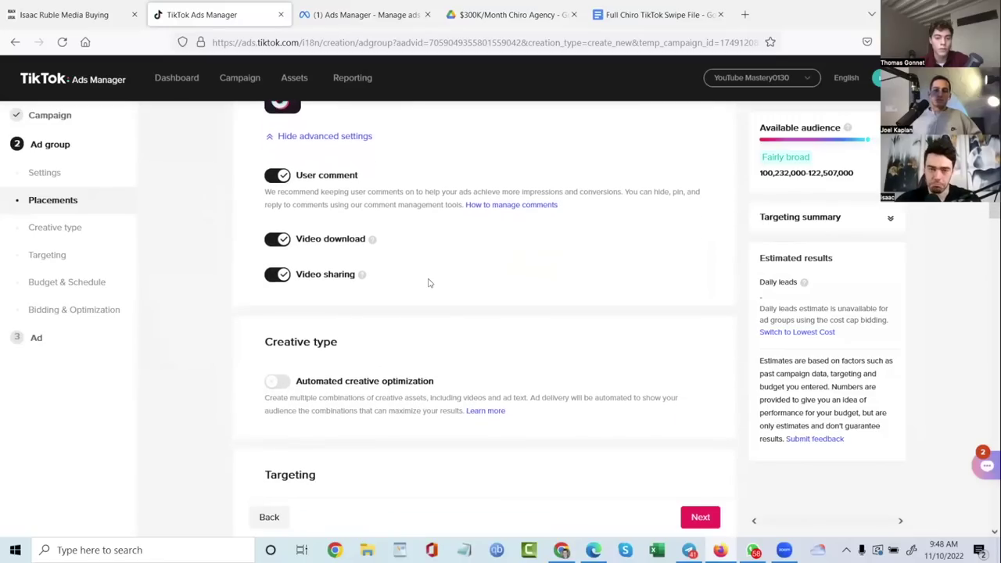
pyautogui.scroll(-1, 341, 332)
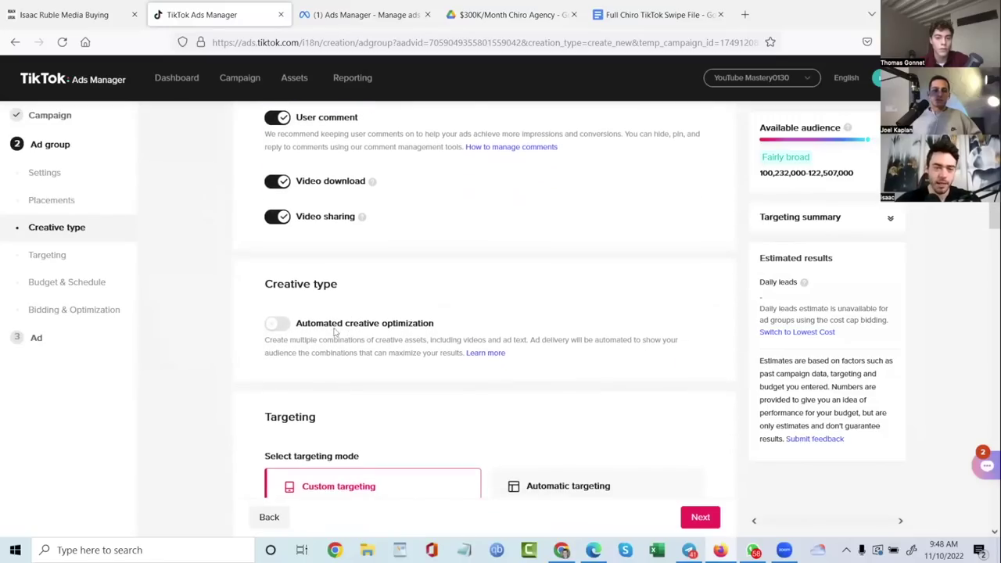
pyautogui.scroll(-1, 277, 331)
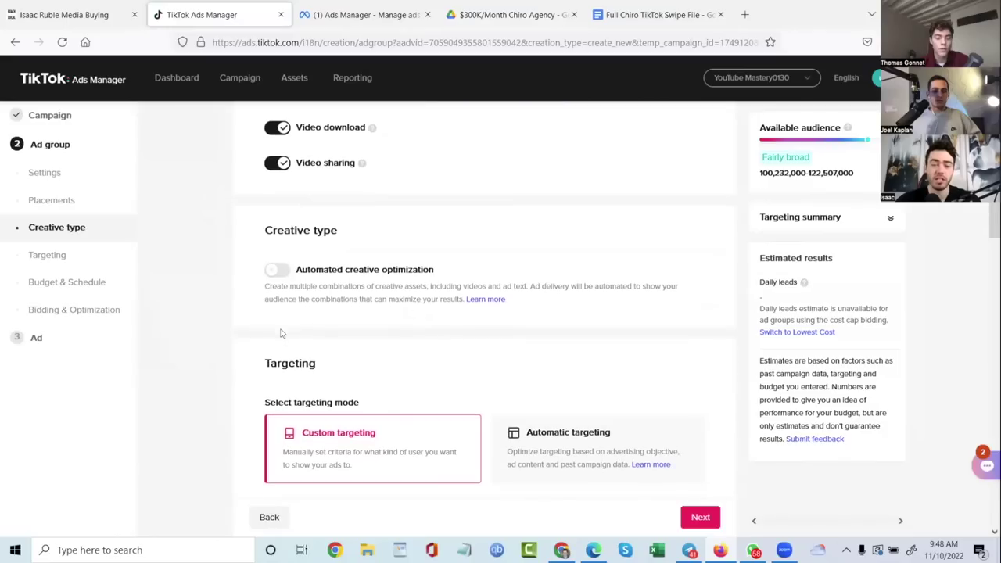
# Replace the ad group's target location with Columbus, OH DMA
pyautogui.scroll(-2, 282, 332)
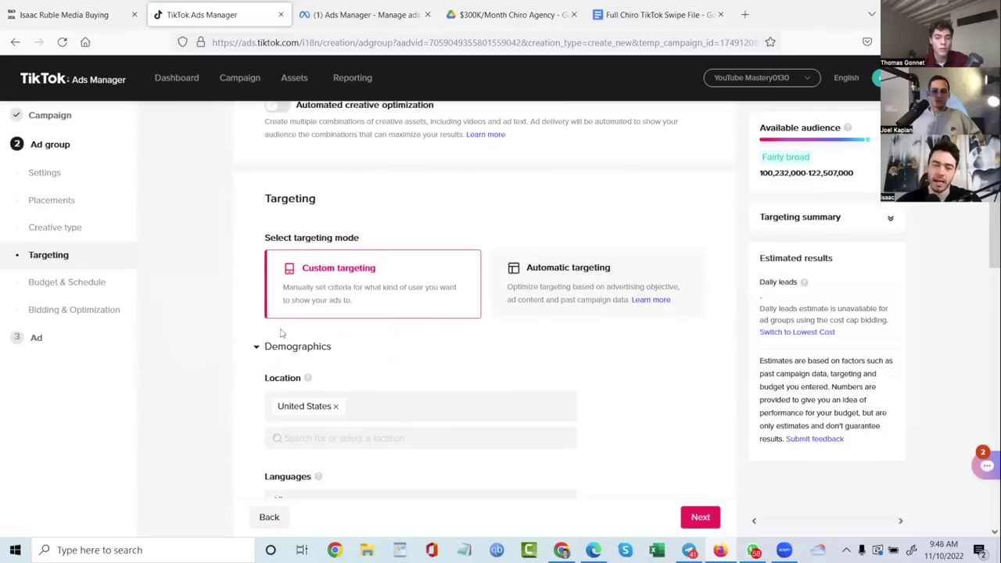
pyautogui.scroll(-1, 282, 333)
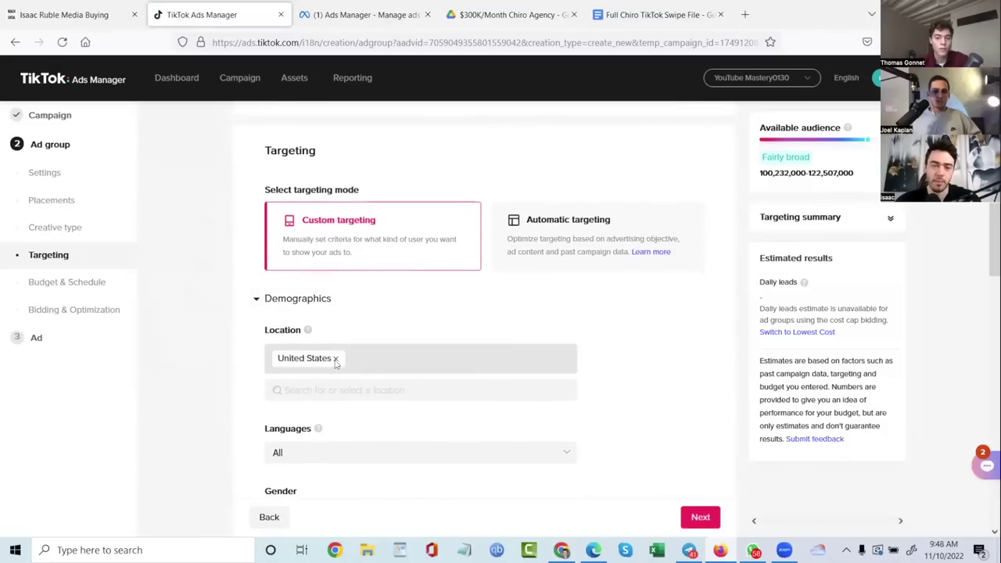
pyautogui.click(336, 358)
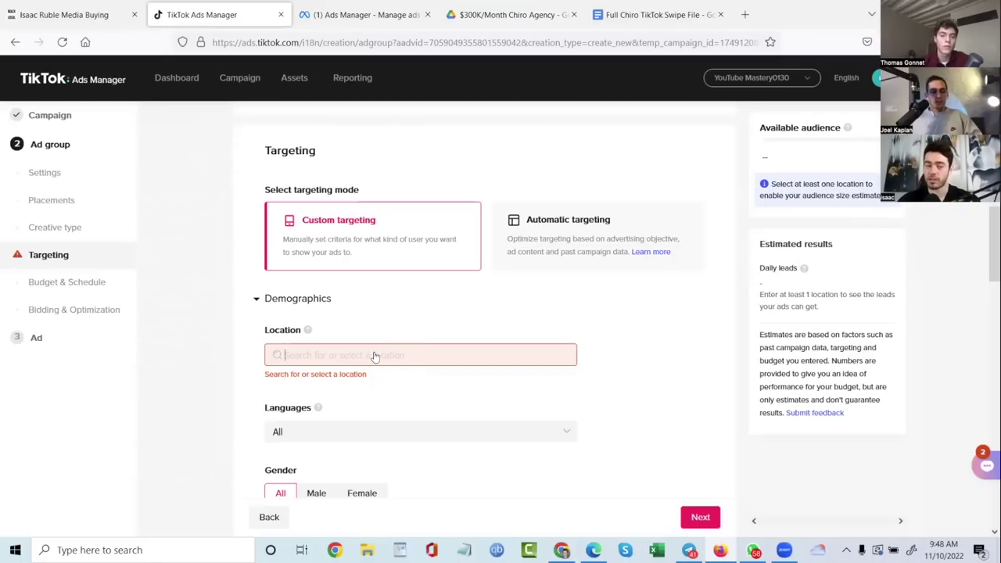
pyautogui.click(376, 356)
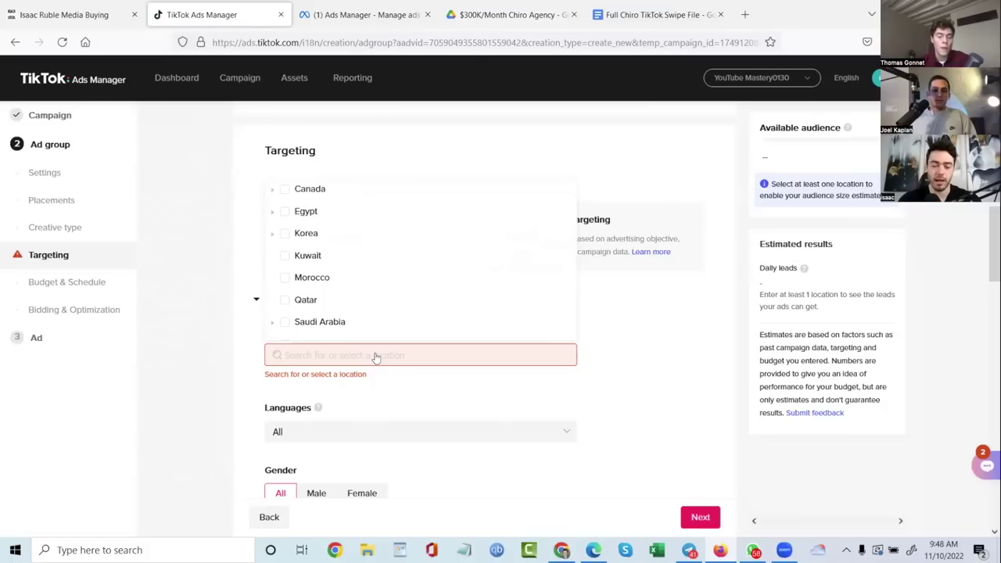
pyautogui.write('columbu')
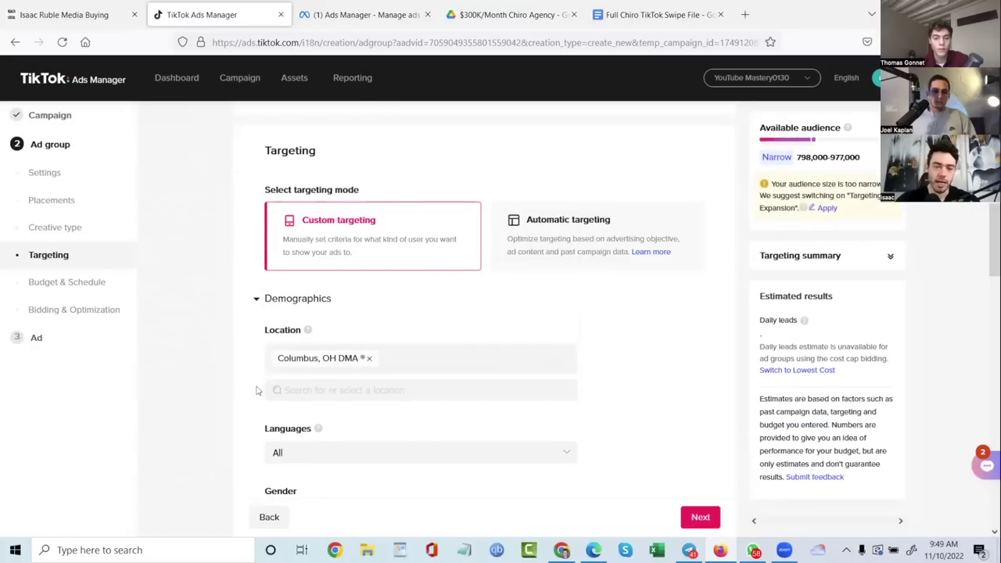
# Set the ad group's target language to English
pyautogui.scroll(-1, 256, 390)
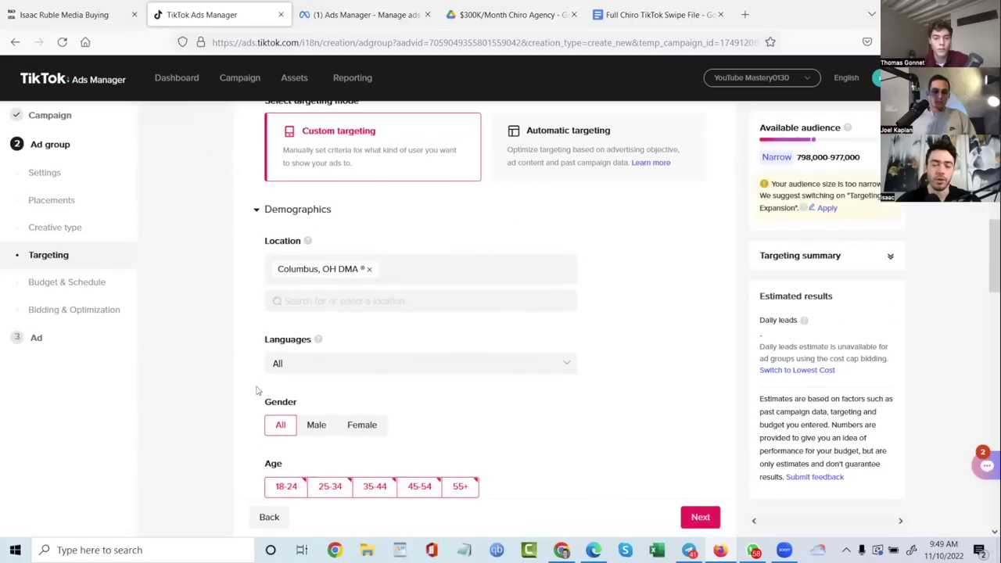
pyautogui.click(288, 366)
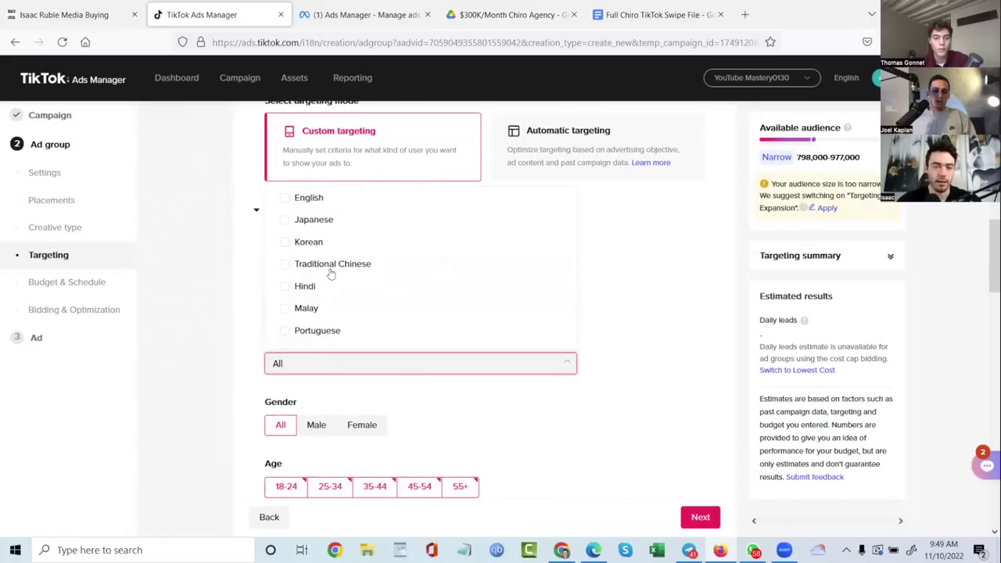
pyautogui.click(315, 205)
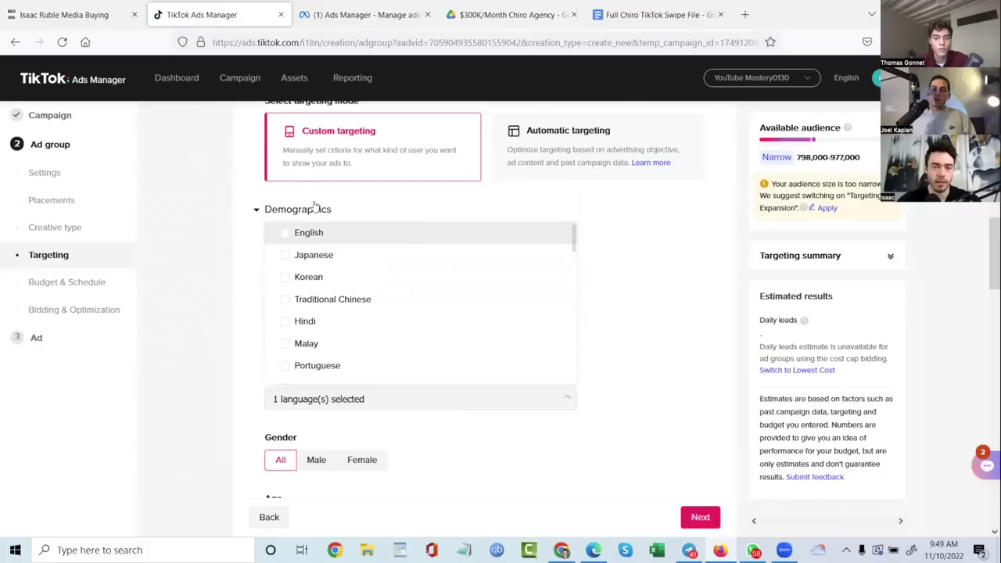
pyautogui.click(244, 345)
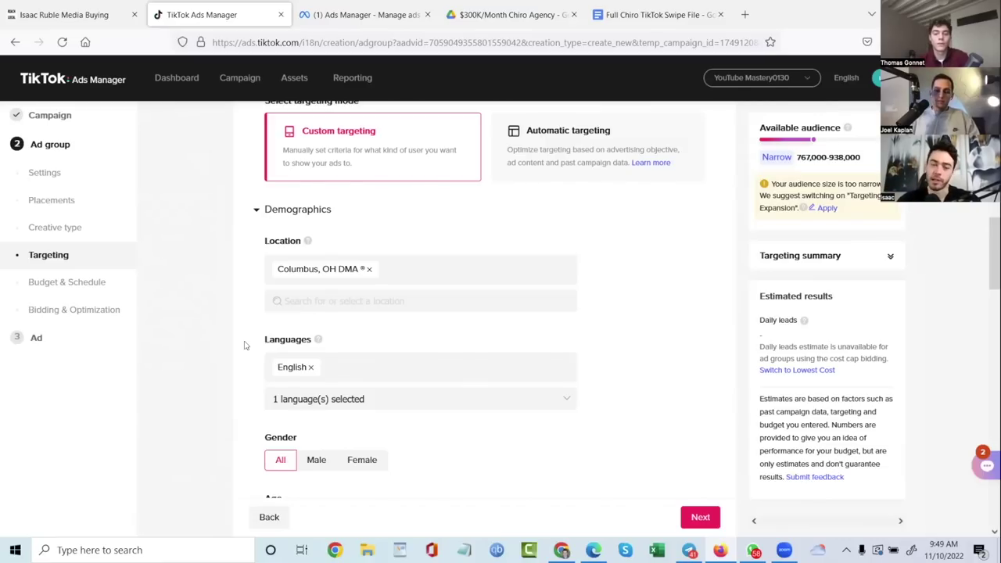
# Review the gender, age, household income, audience and interest targeting options of the ad group
pyautogui.scroll(-2, 244, 345)
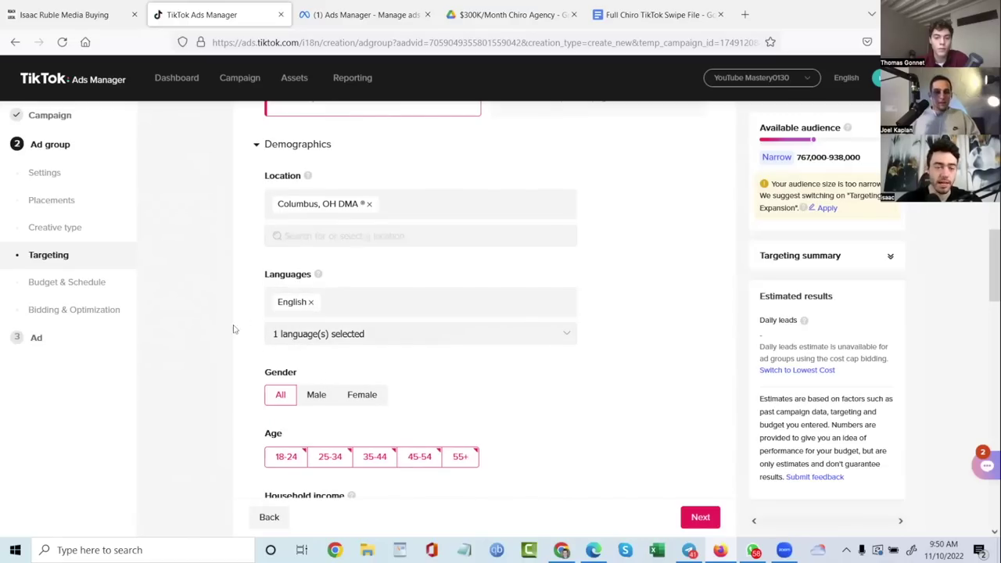
pyautogui.scroll(-4, 248, 321)
pyautogui.scroll(-4, 248, 323)
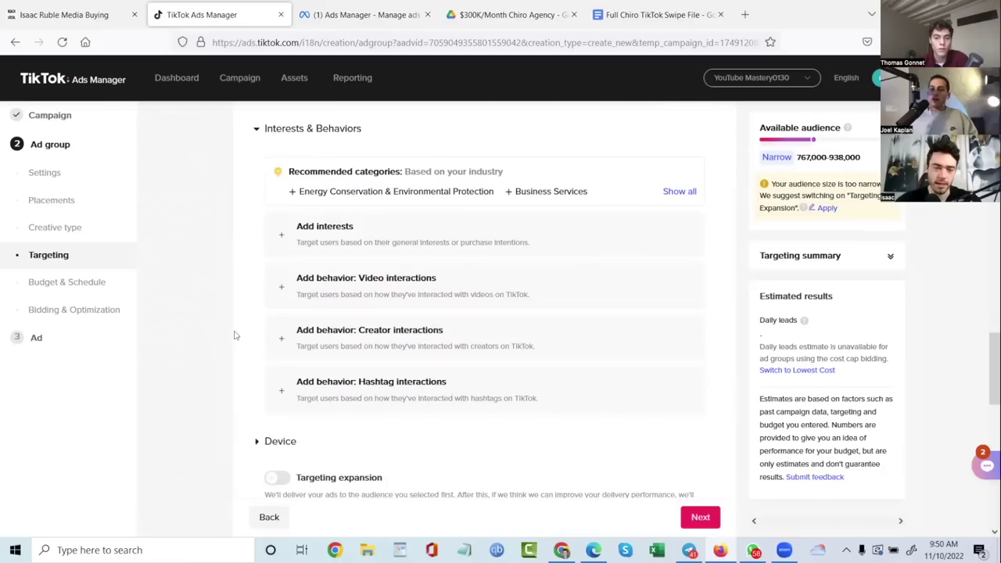
pyautogui.scroll(5, 234, 335)
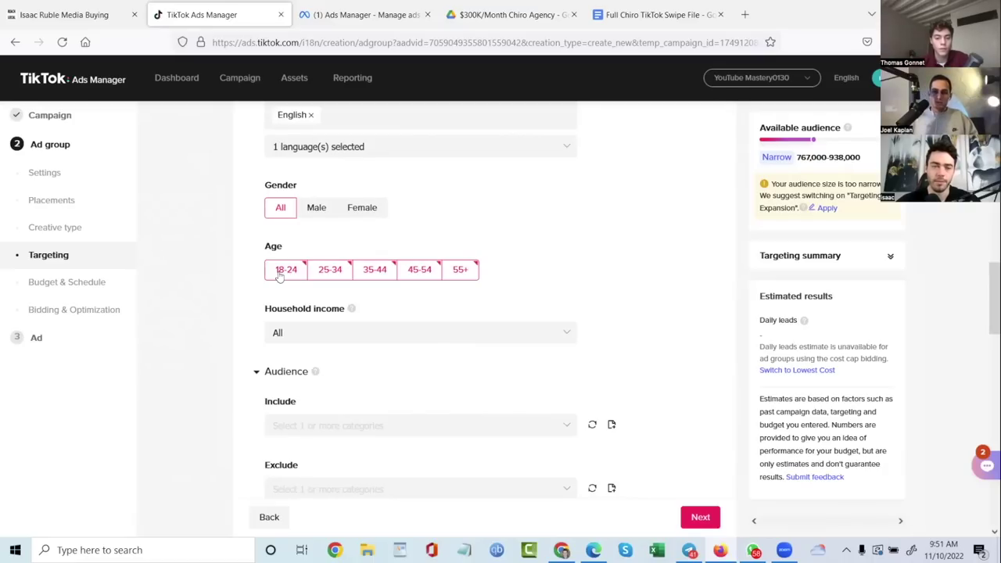
pyautogui.scroll(-8, 248, 291)
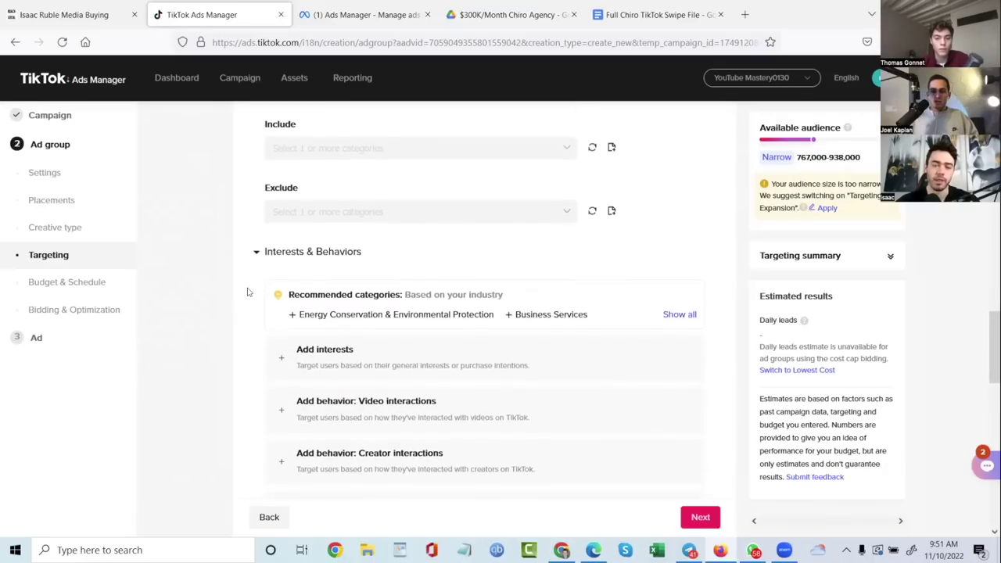
pyautogui.scroll(-3, 247, 292)
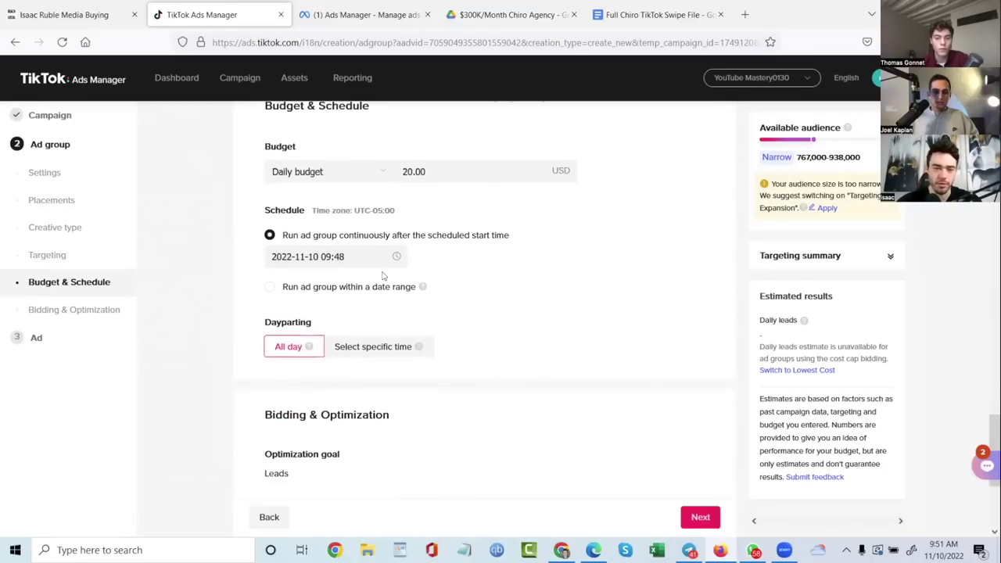
# Try to set the ad group's daily budget to 15 USD
pyautogui.scroll(2, 469, 269)
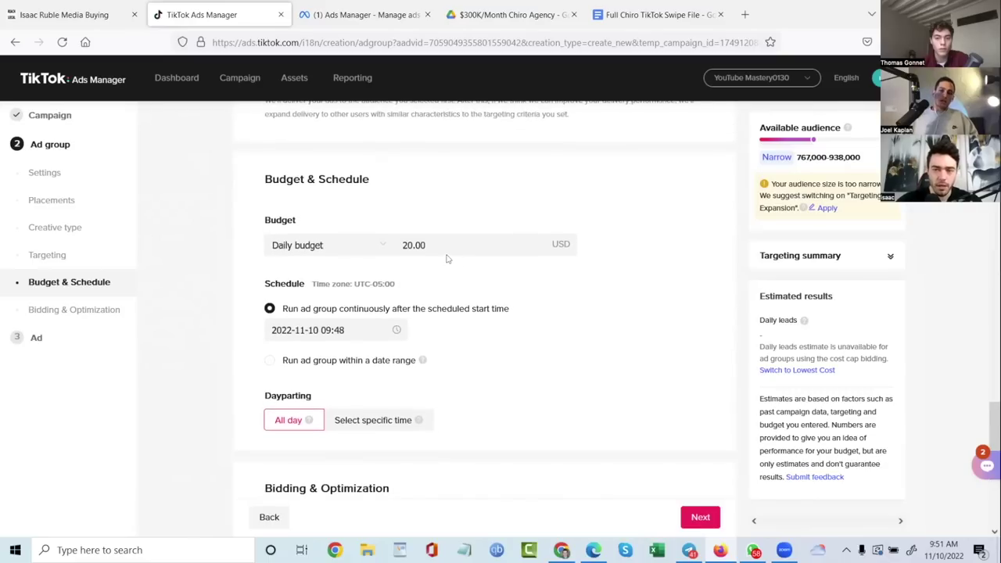
pyautogui.click(446, 245)
pyautogui.doubleClick(445, 245)
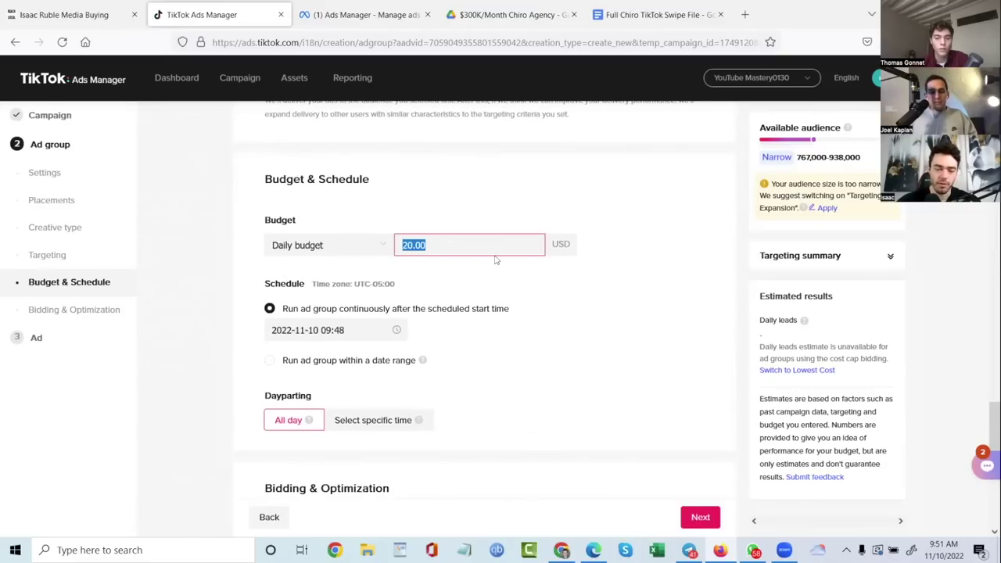
pyautogui.write('15')
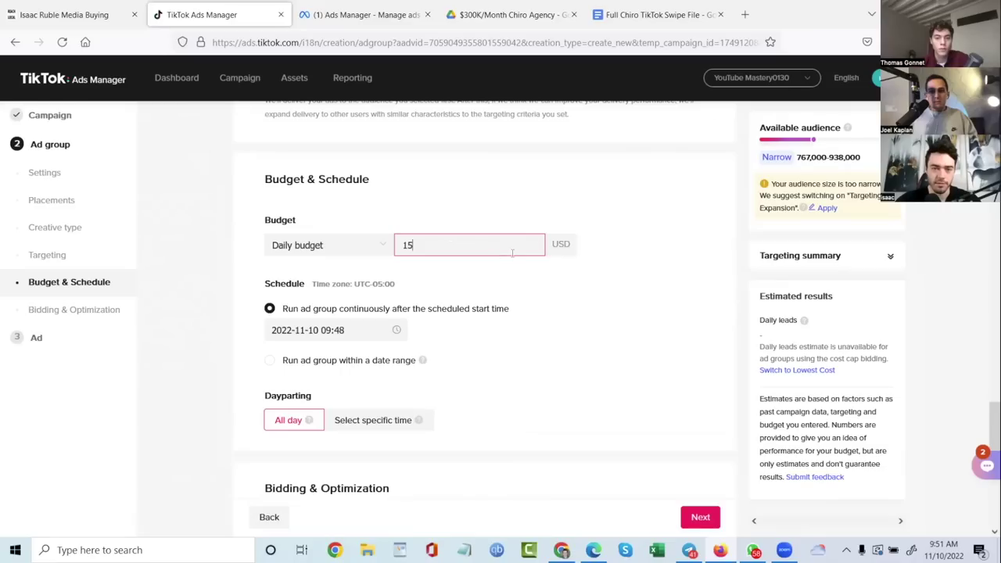
pyautogui.click(679, 274)
# Set the ad group's daily budget to 20 USD
pyautogui.doubleClick(494, 245)
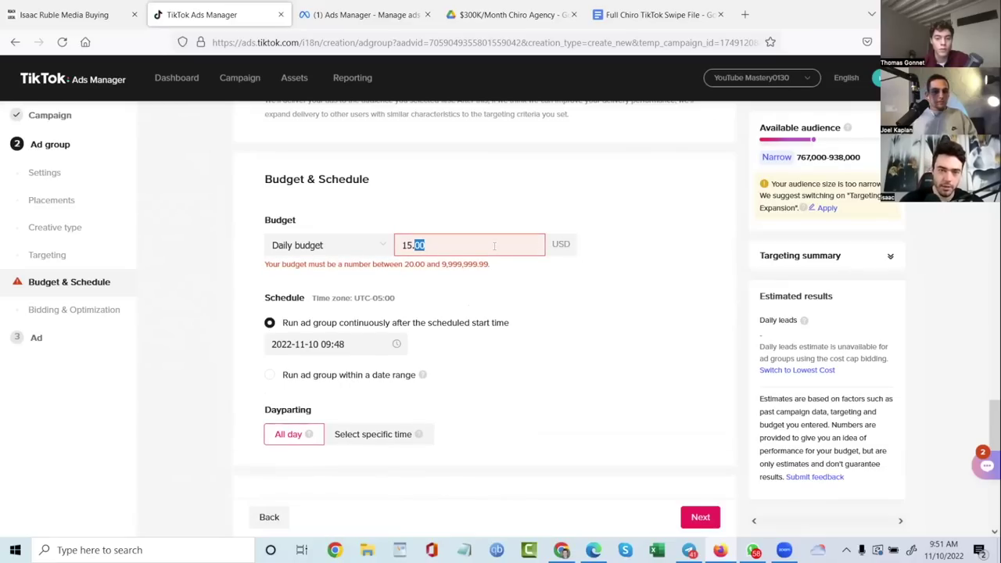
pyautogui.hotkey('ctrl', 'a')
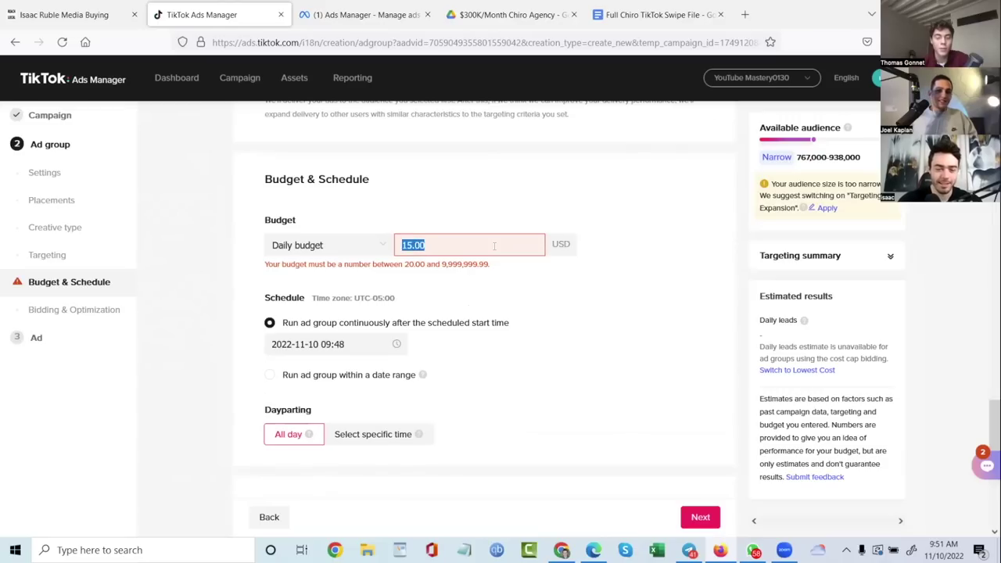
pyautogui.write('20')
pyautogui.click(692, 241)
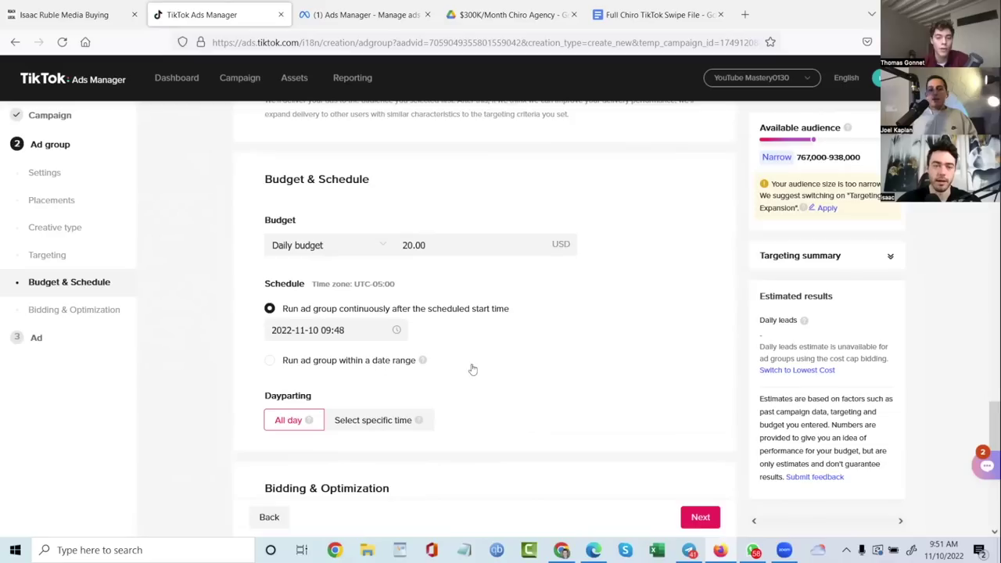
# Set the ad group's bid strategy to Lowest cost
pyautogui.scroll(-3, 507, 369)
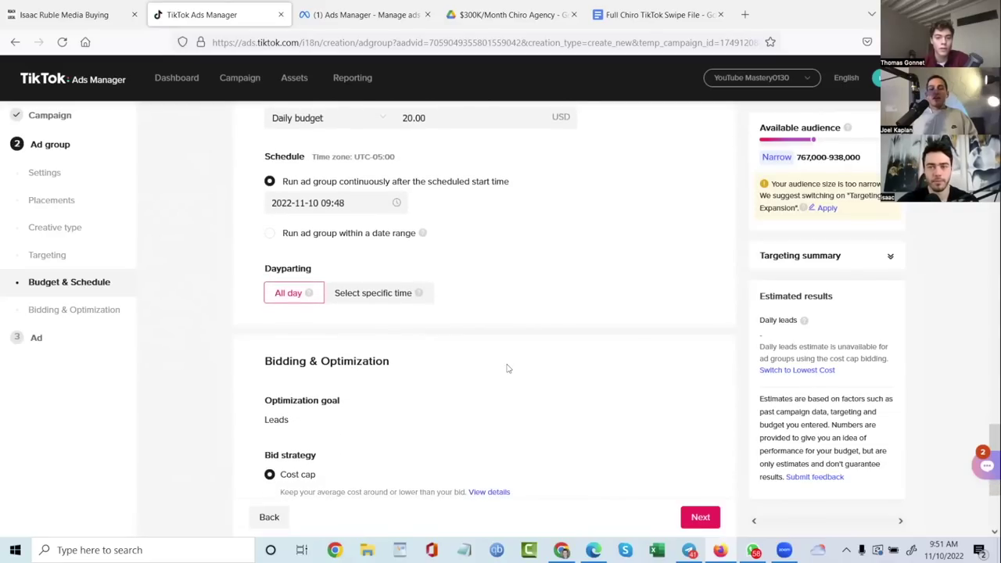
pyautogui.scroll(-3, 507, 369)
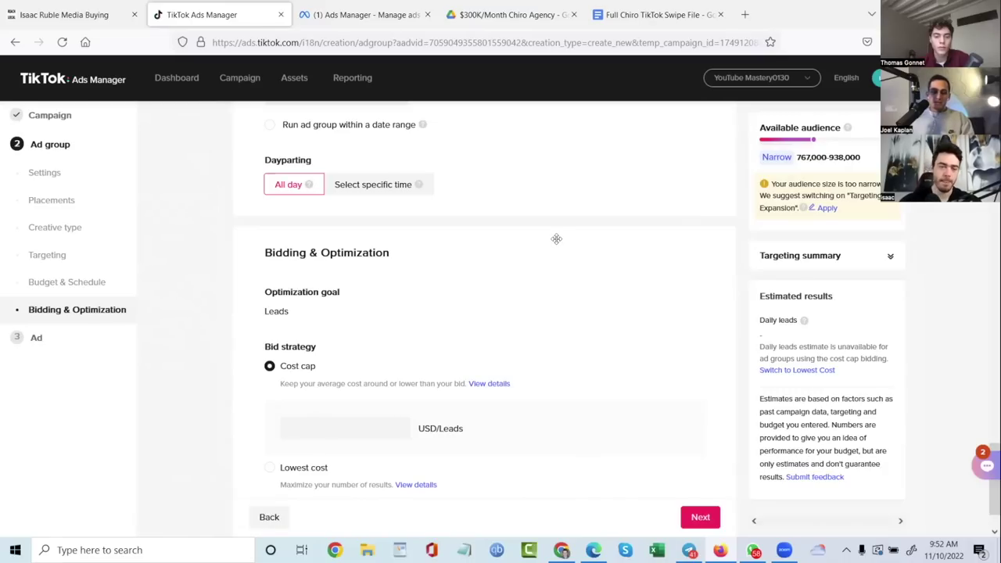
pyautogui.scroll(-1, 263, 324)
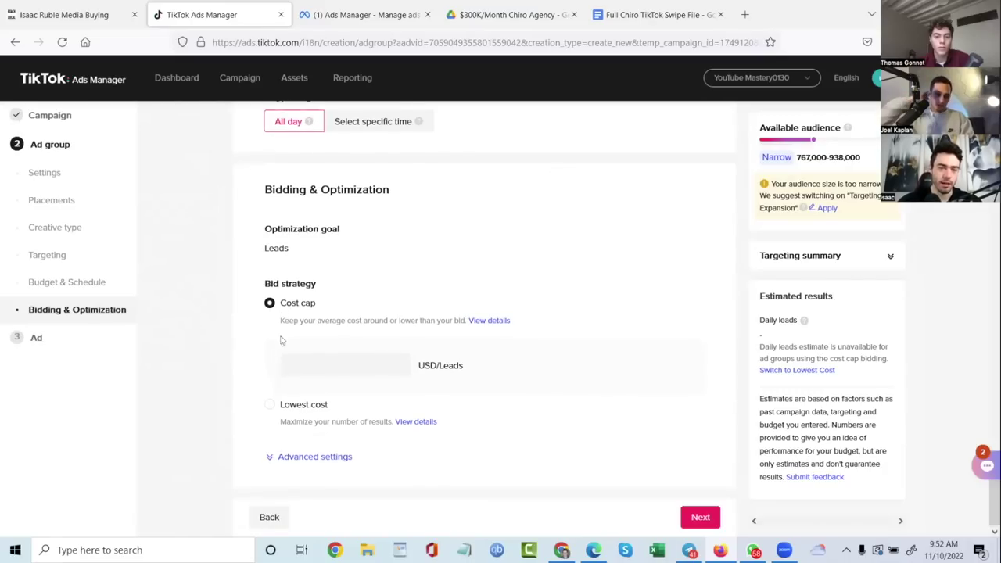
pyautogui.click(322, 405)
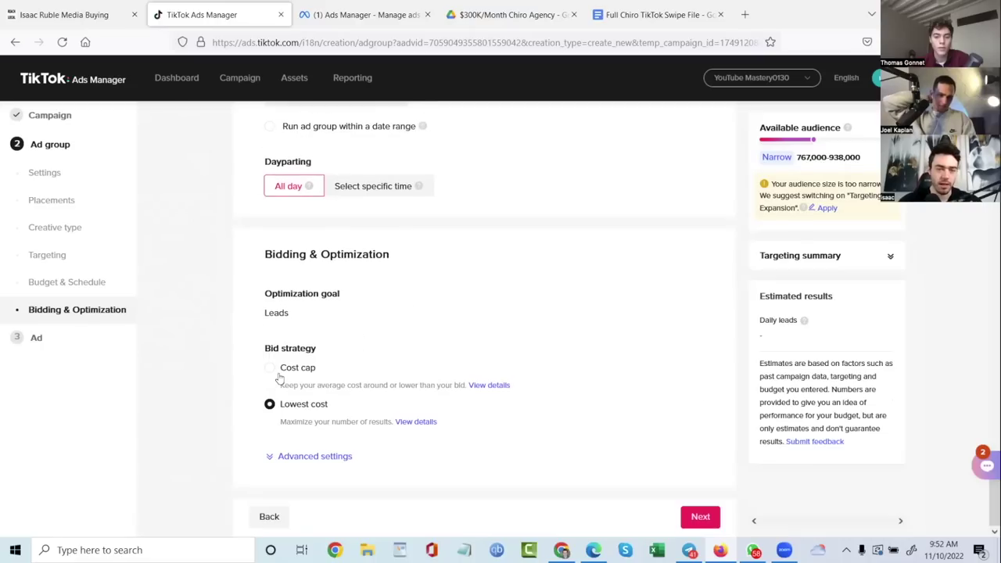
# Show the advanced bidding settings, check the billing event and delivery type, and continue to the ad setup
pyautogui.click(306, 456)
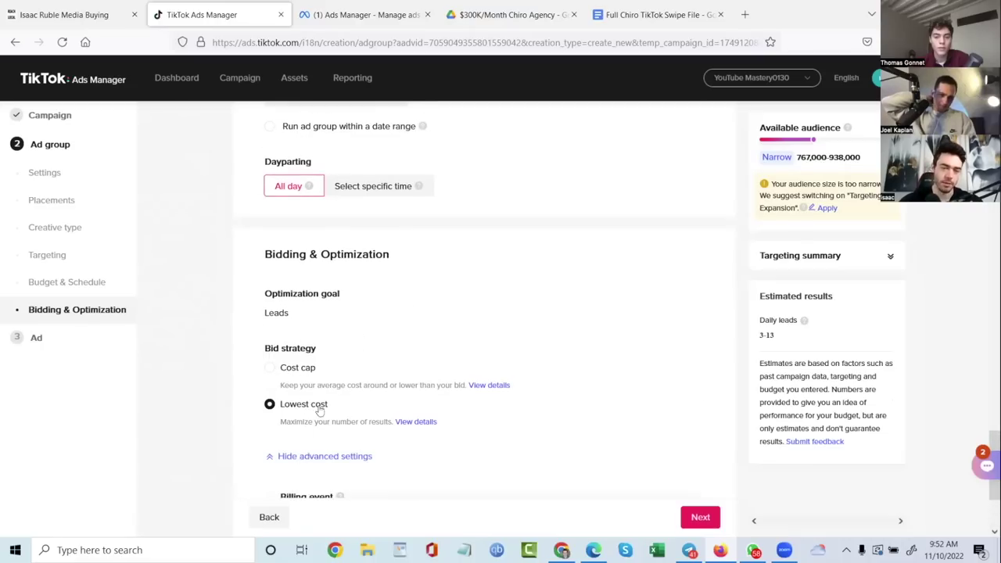
pyautogui.scroll(-2, 329, 375)
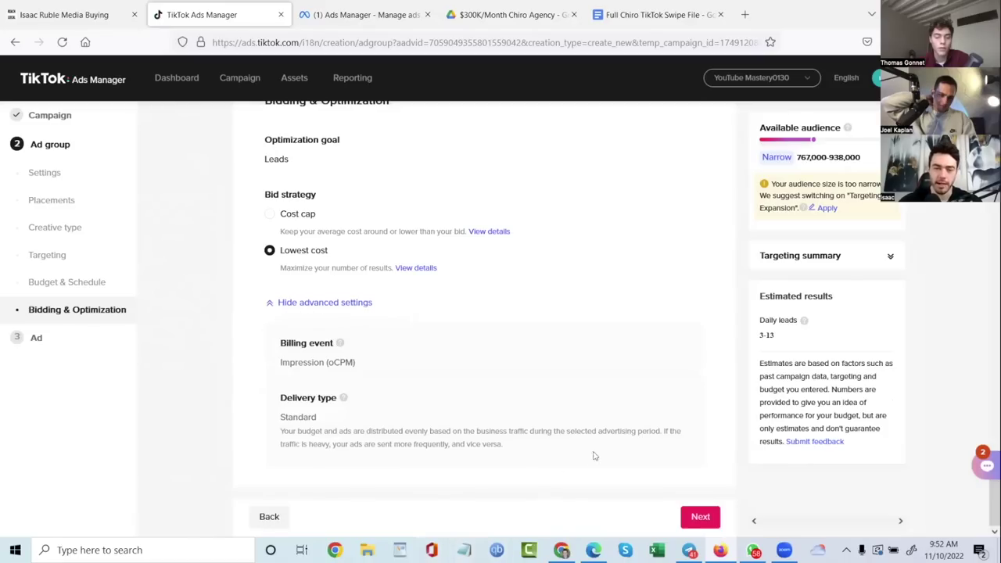
pyautogui.click(703, 518)
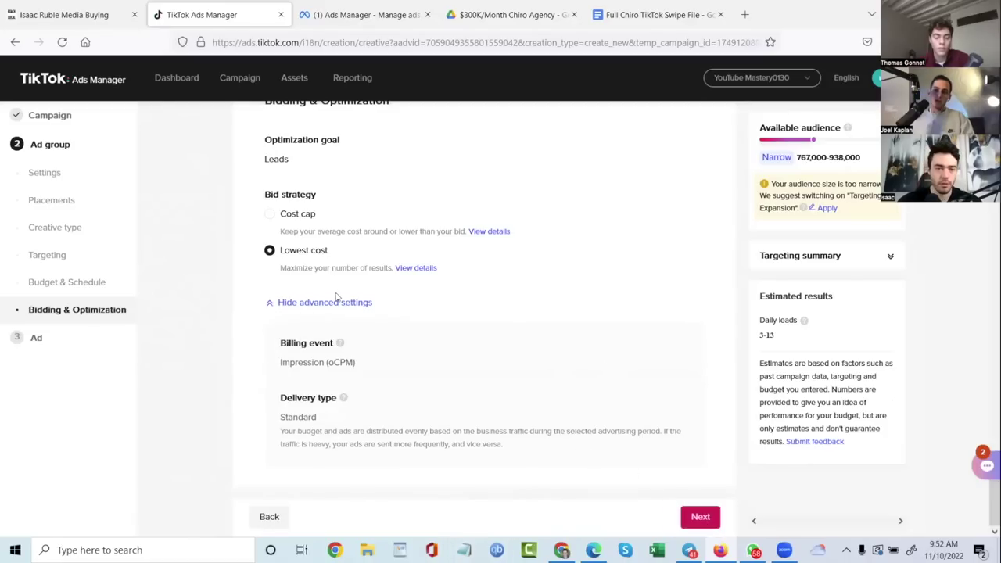
# Choose the fifth listed custom identity for the ad and add the library video "TikTok Ad - New Patient Special.mp4"
pyautogui.click(289, 336)
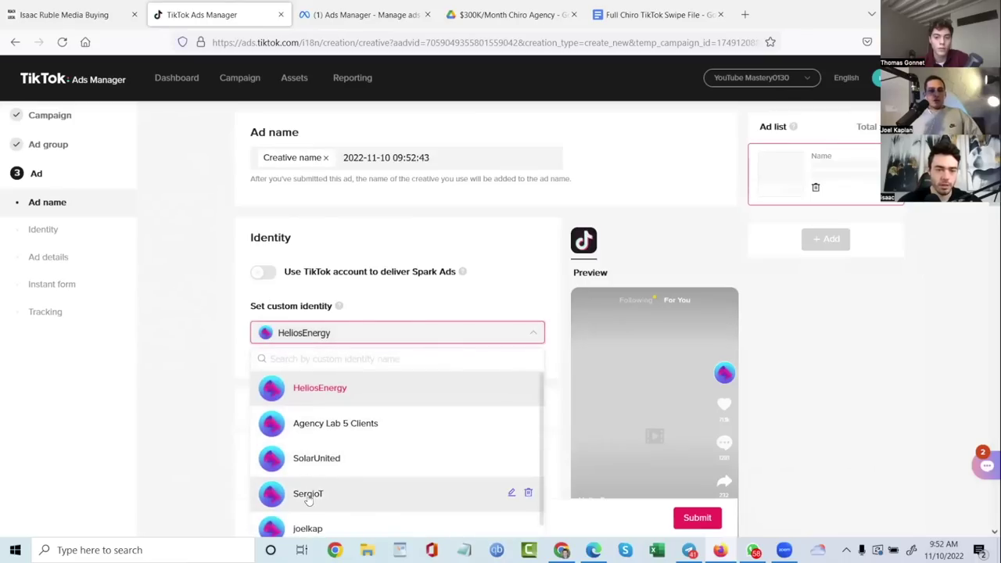
pyautogui.click(309, 521)
pyautogui.scroll(-3, 217, 399)
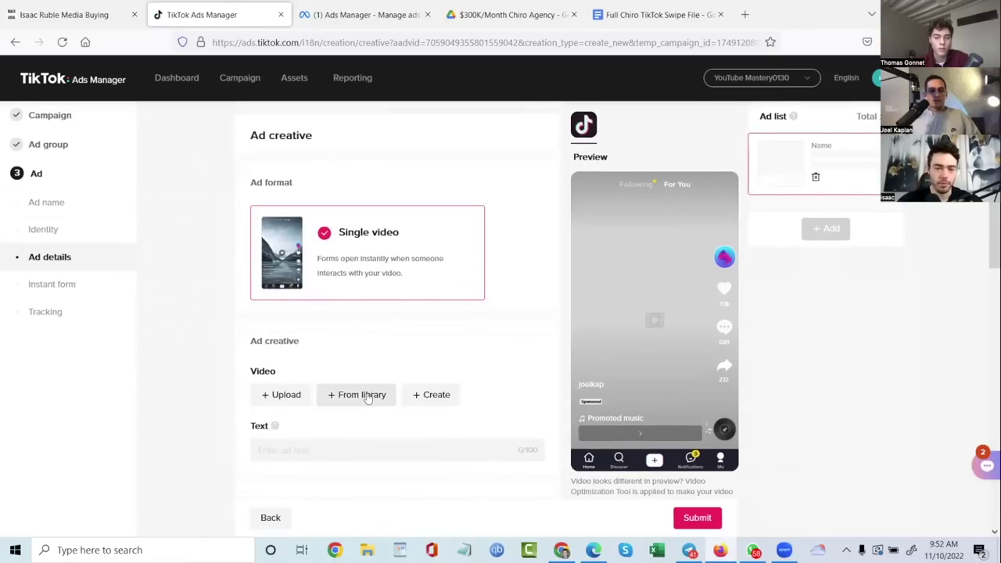
pyautogui.click(368, 397)
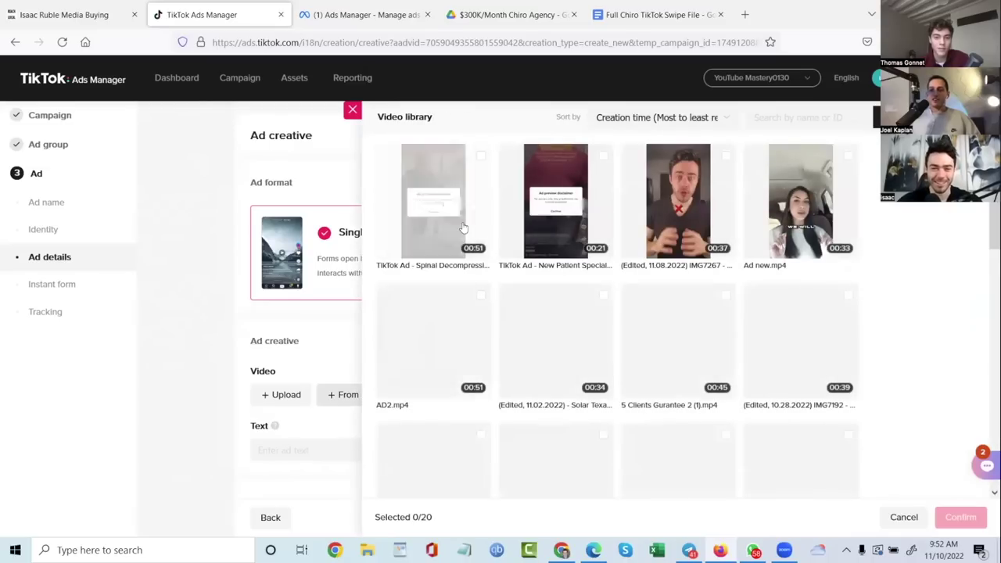
pyautogui.click(602, 164)
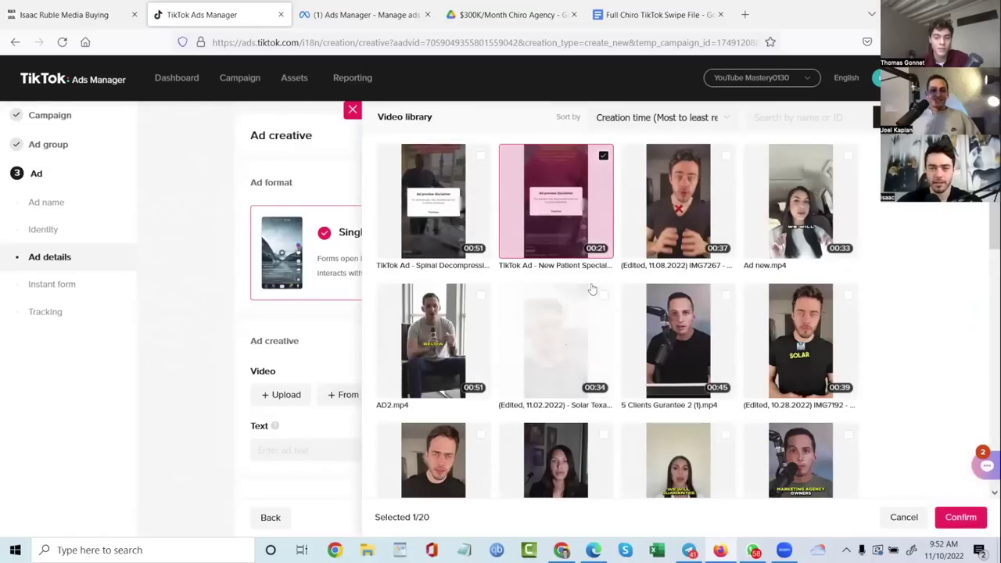
pyautogui.click(959, 518)
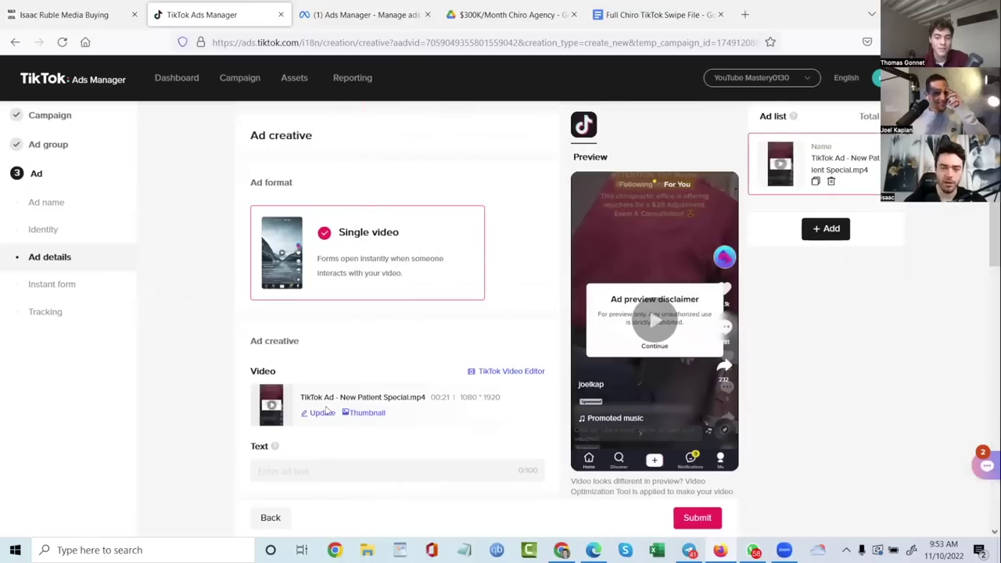
# Enter Click "learn more" below as the ad text
pyautogui.scroll(-2, 333, 333)
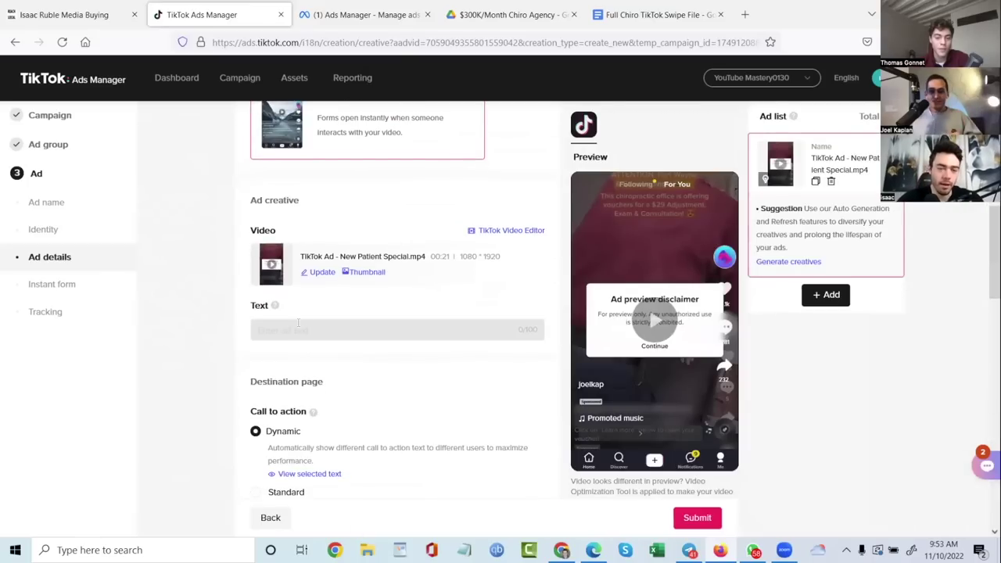
pyautogui.click(292, 328)
pyautogui.write('Click')
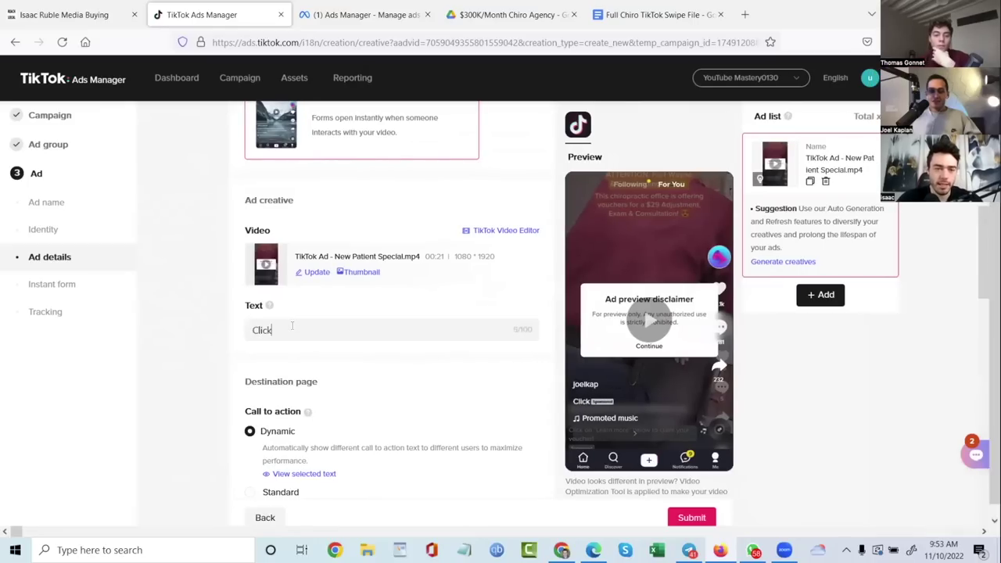
pyautogui.write(' "lea')
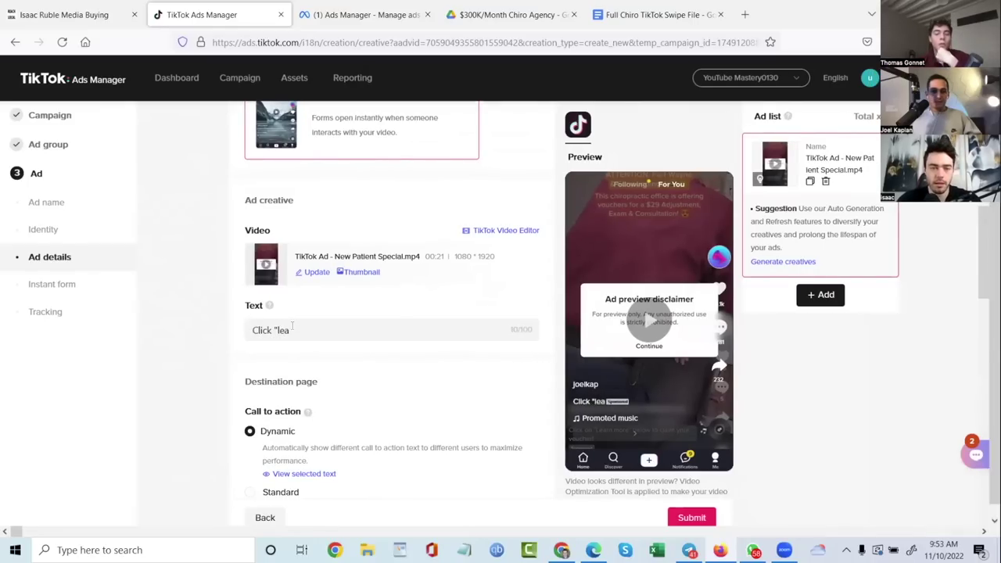
pyautogui.write('rn more" below')
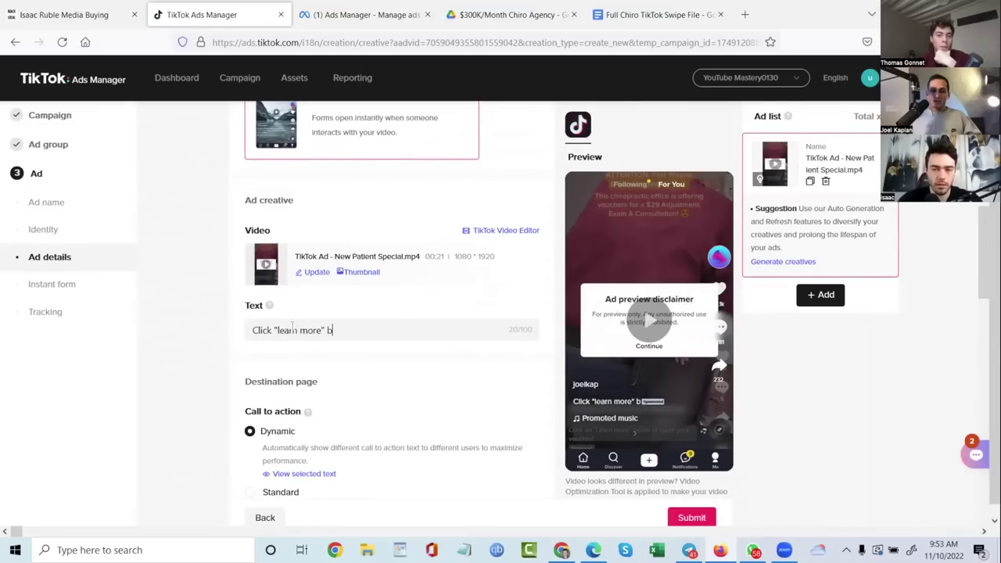
pyautogui.click(217, 390)
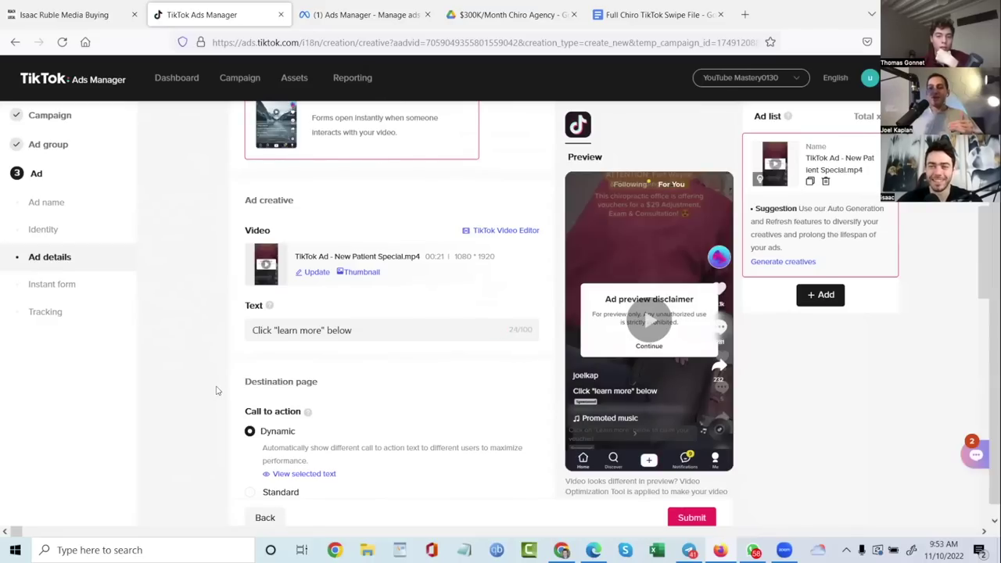
# Switch the ad's call to action from Dynamic to Standard, using Learn more
pyautogui.scroll(4, 239, 313)
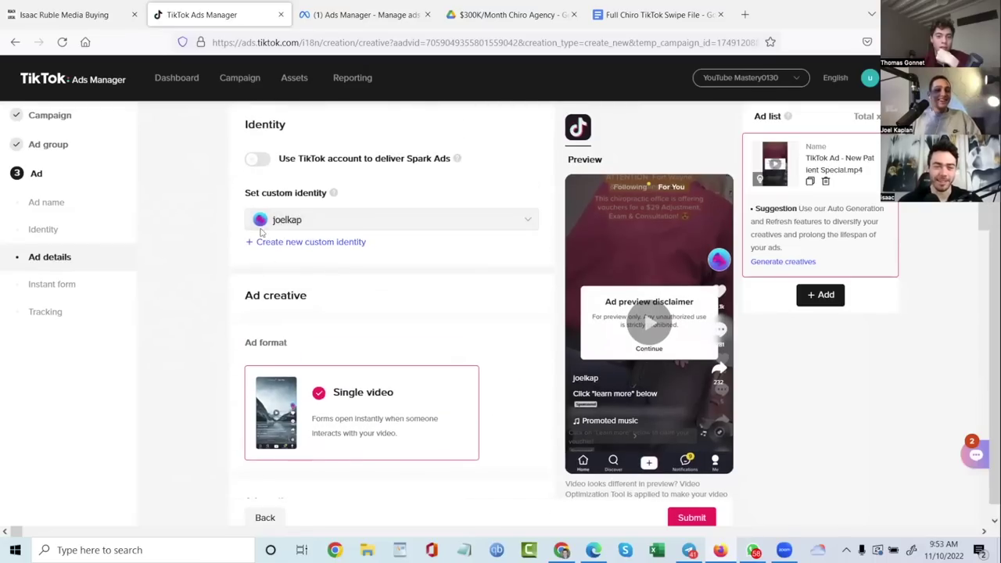
pyautogui.scroll(-3, 188, 333)
pyautogui.scroll(-4, 188, 333)
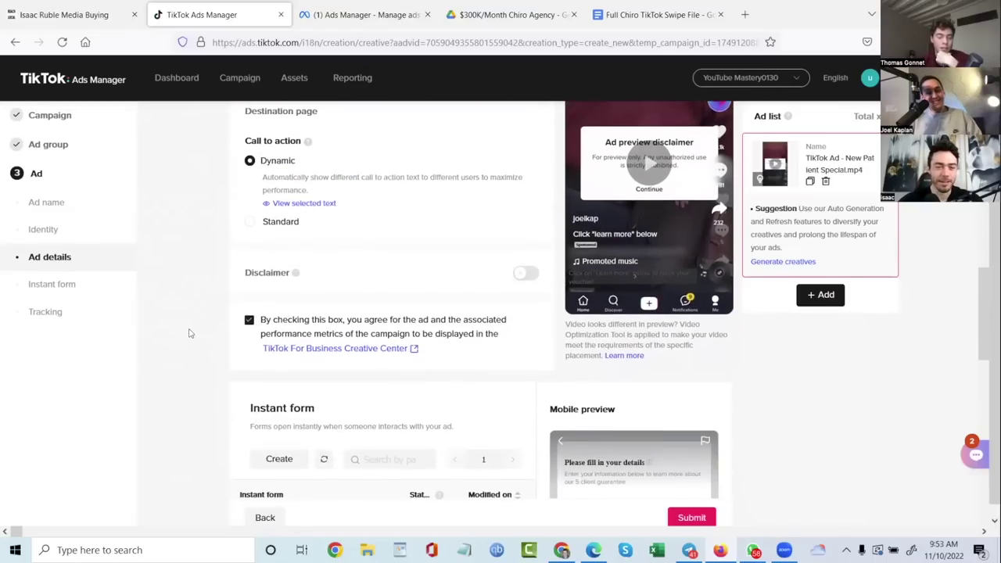
pyautogui.scroll(2, 188, 331)
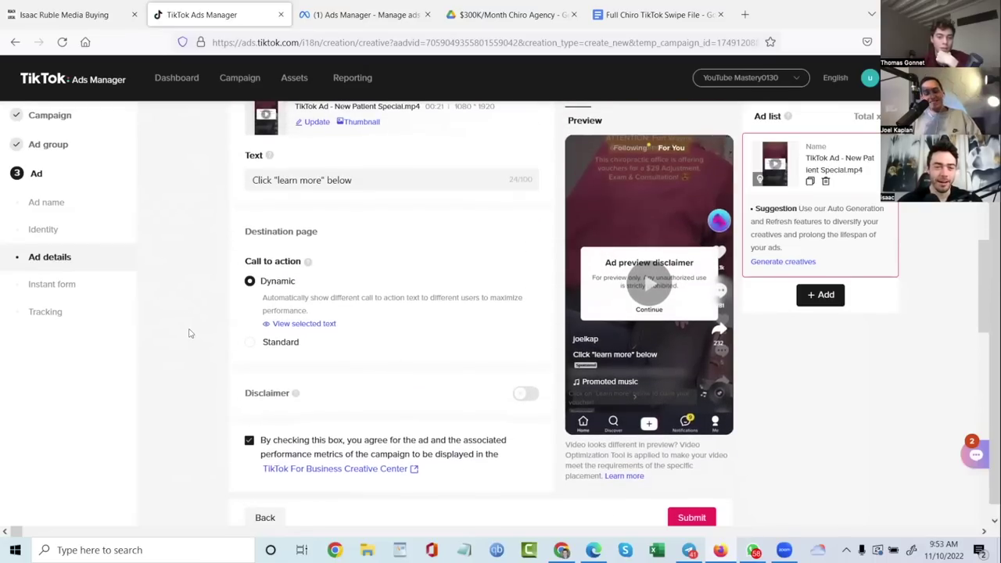
pyautogui.click(251, 342)
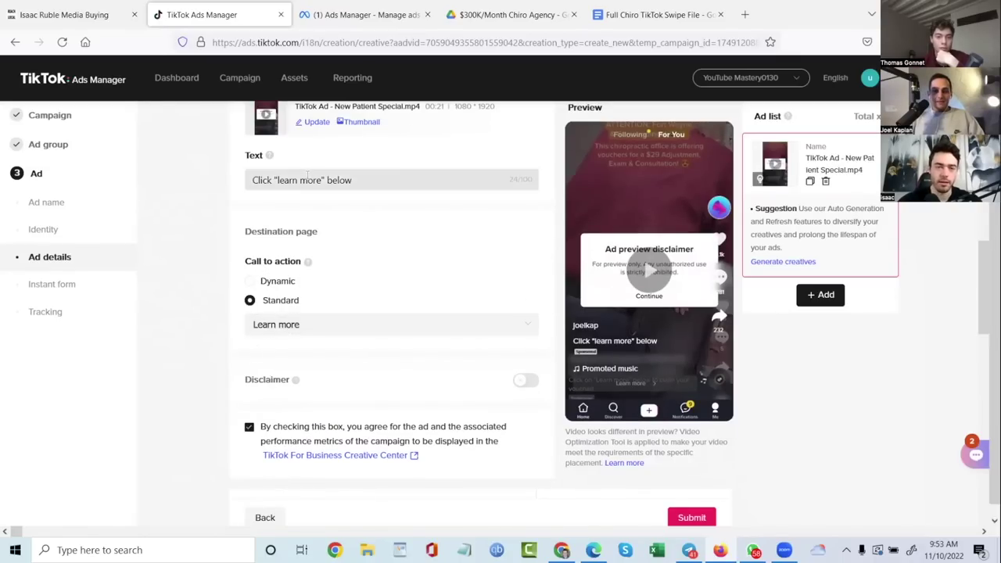
# Create a new instant form for the ad using the Classic form template
pyautogui.scroll(-2, 162, 319)
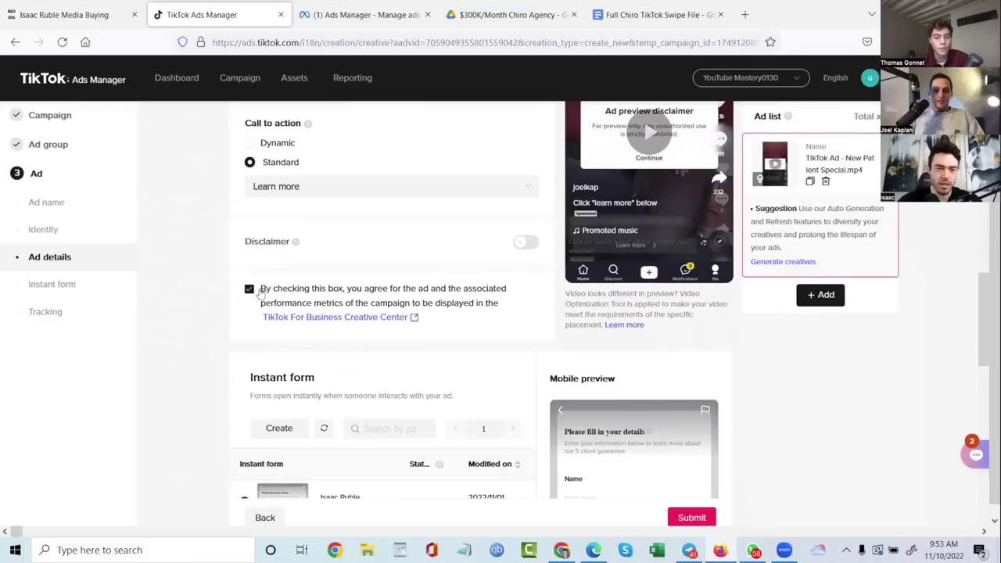
pyautogui.scroll(-1, 229, 347)
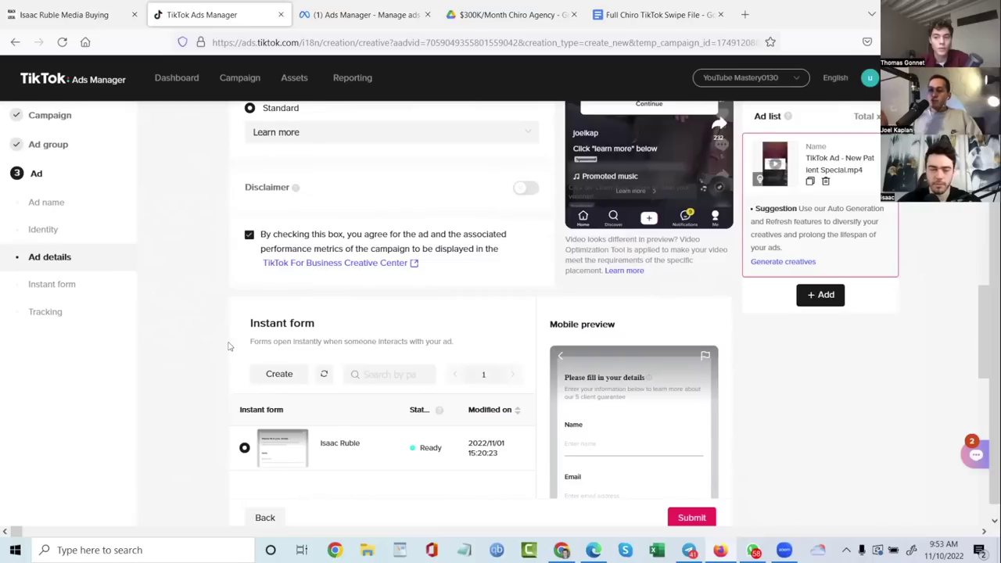
pyautogui.scroll(1, 229, 347)
pyautogui.scroll(-3, 229, 347)
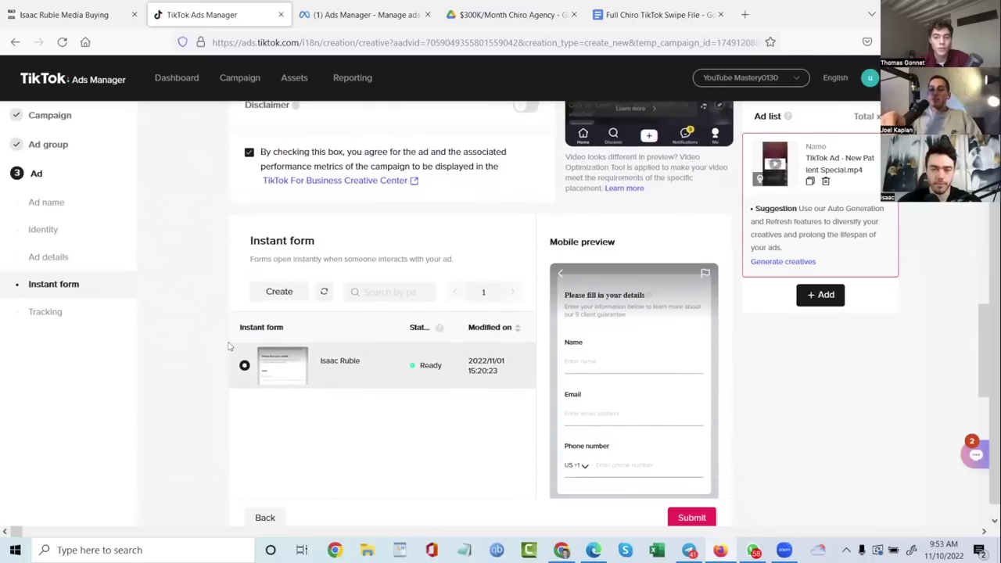
pyautogui.scroll(1, 229, 347)
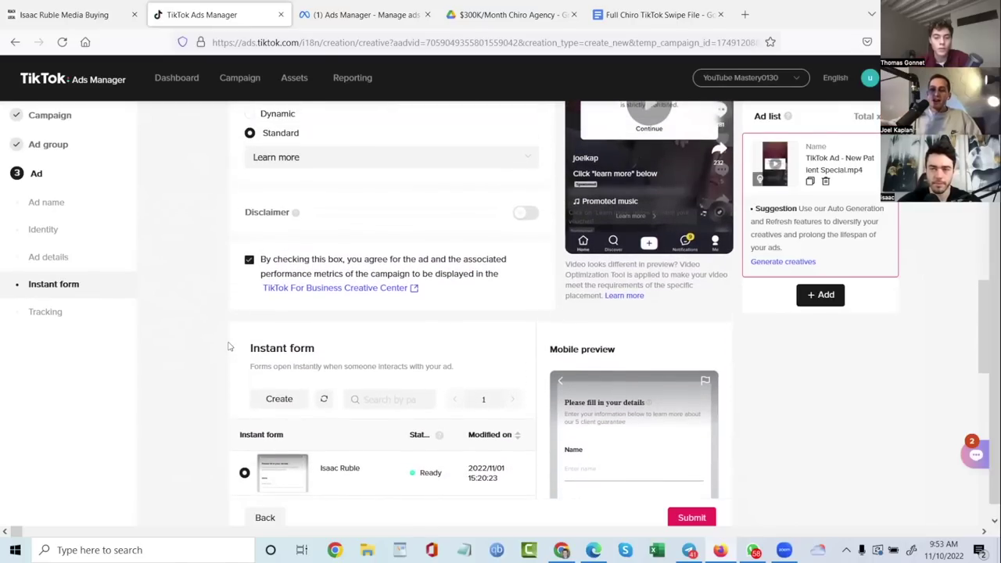
pyautogui.scroll(1, 229, 346)
pyautogui.scroll(-2, 229, 346)
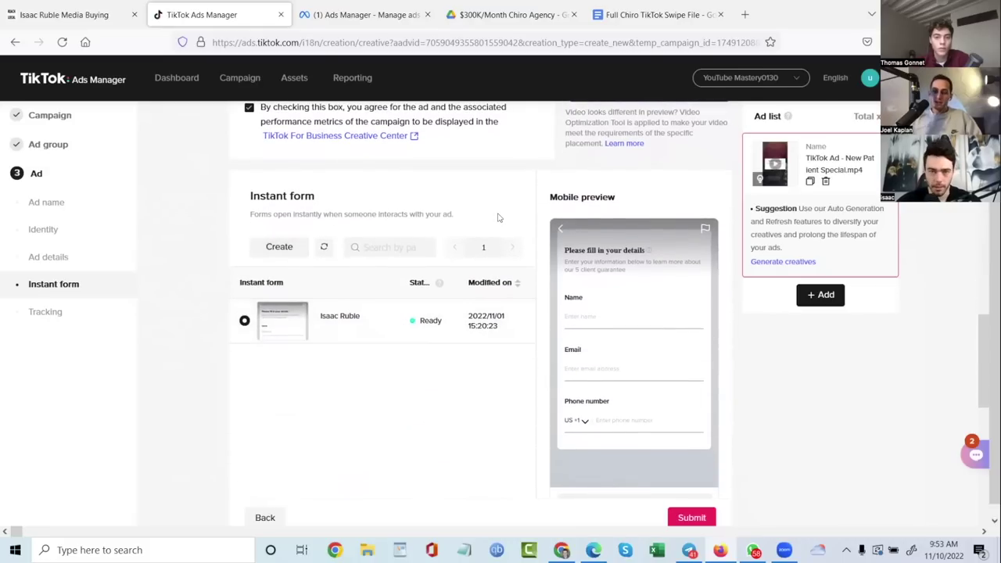
pyautogui.click(305, 248)
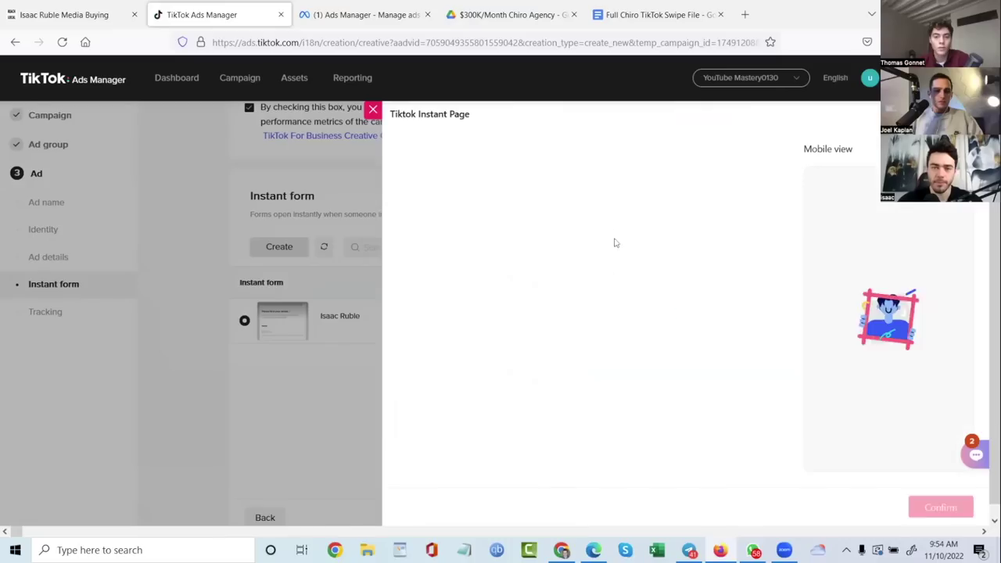
pyautogui.click(536, 251)
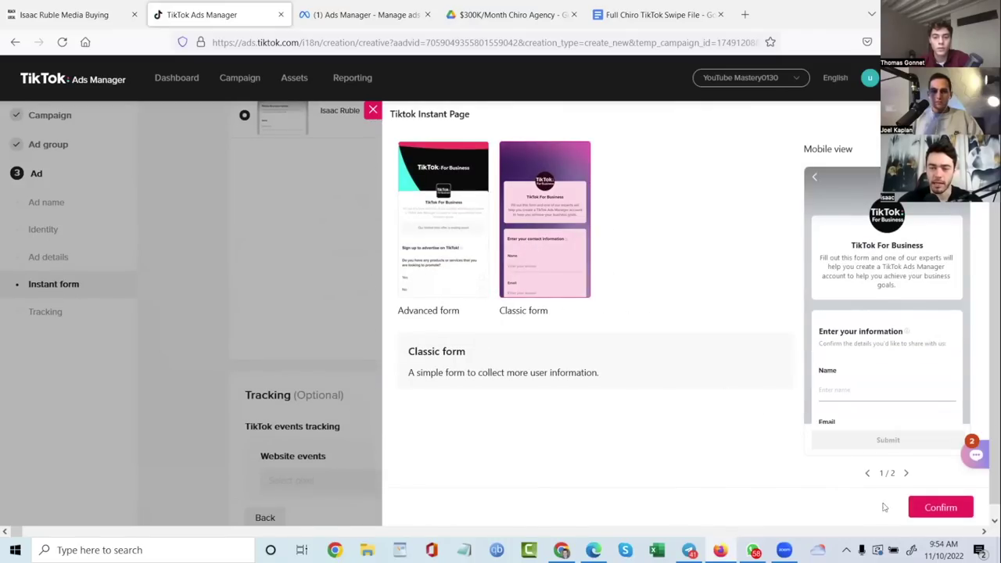
pyautogui.click(923, 506)
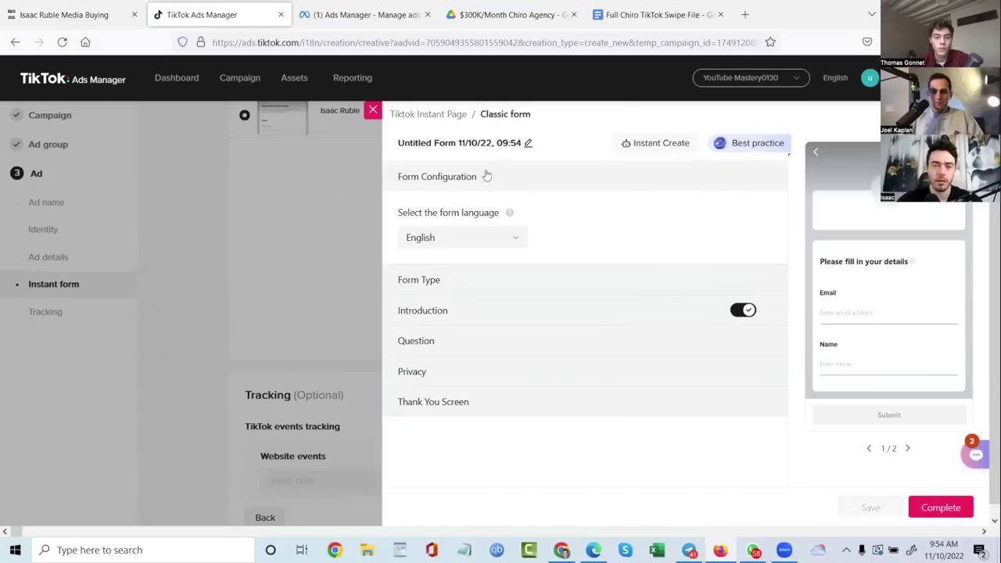
# Rename the instant form as Chiro and turn off its Introduction section, leaving the form type on More Volume
pyautogui.click(528, 143)
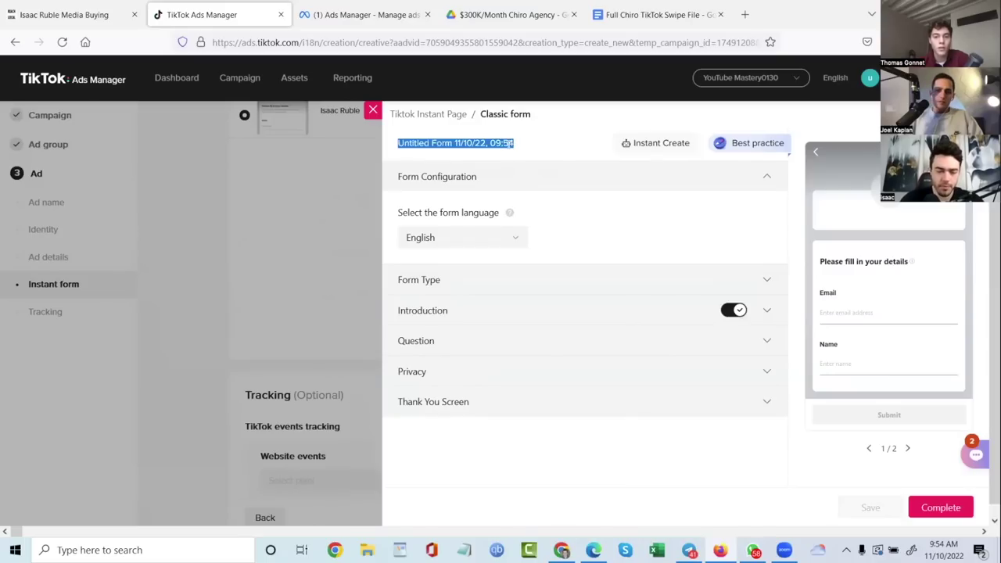
pyautogui.write('Chiro')
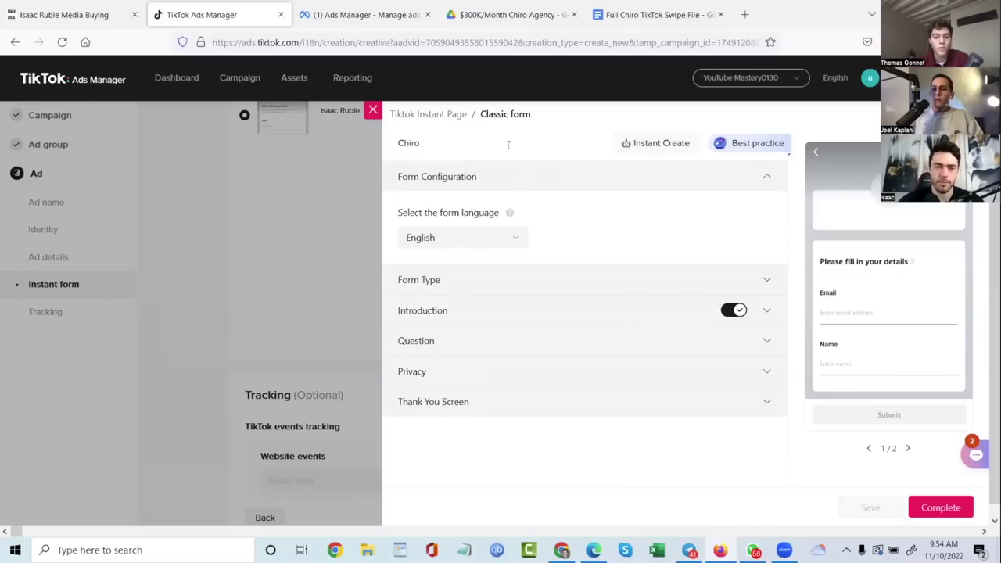
pyautogui.click(576, 240)
pyautogui.click(495, 280)
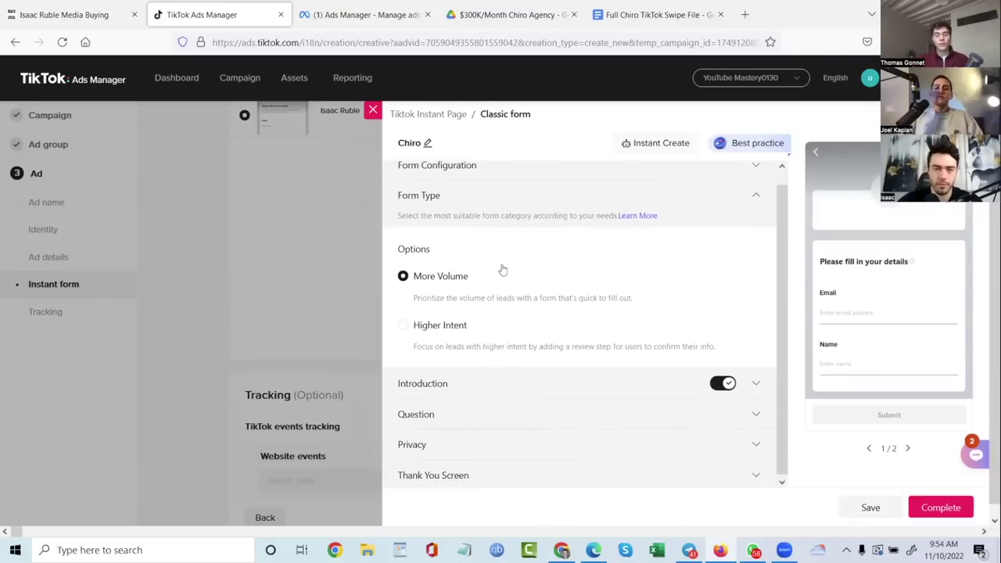
pyautogui.click(723, 380)
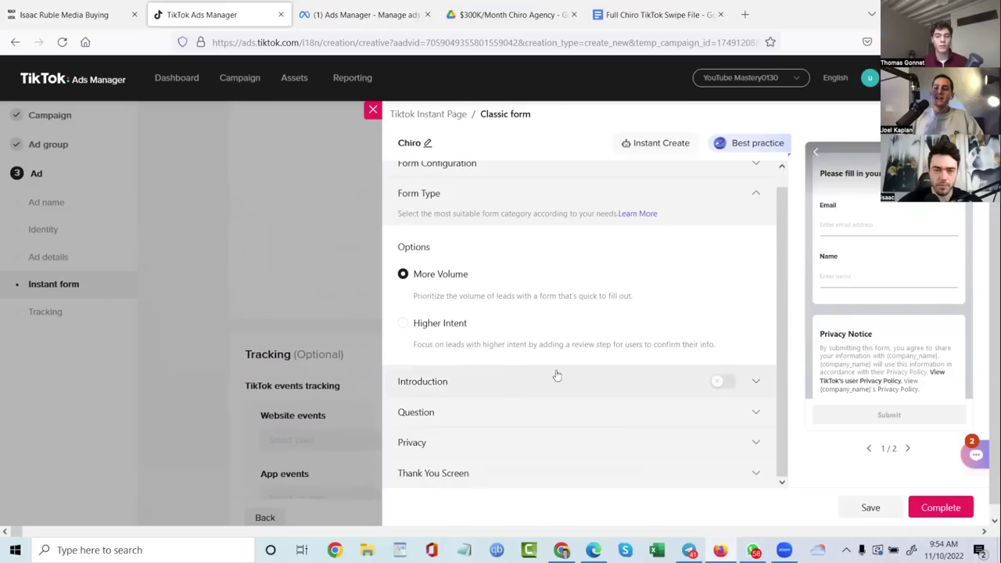
# Enter "Enter your information below to reserve your voucher" as the purpose statement in the form's Question section
pyautogui.click(527, 414)
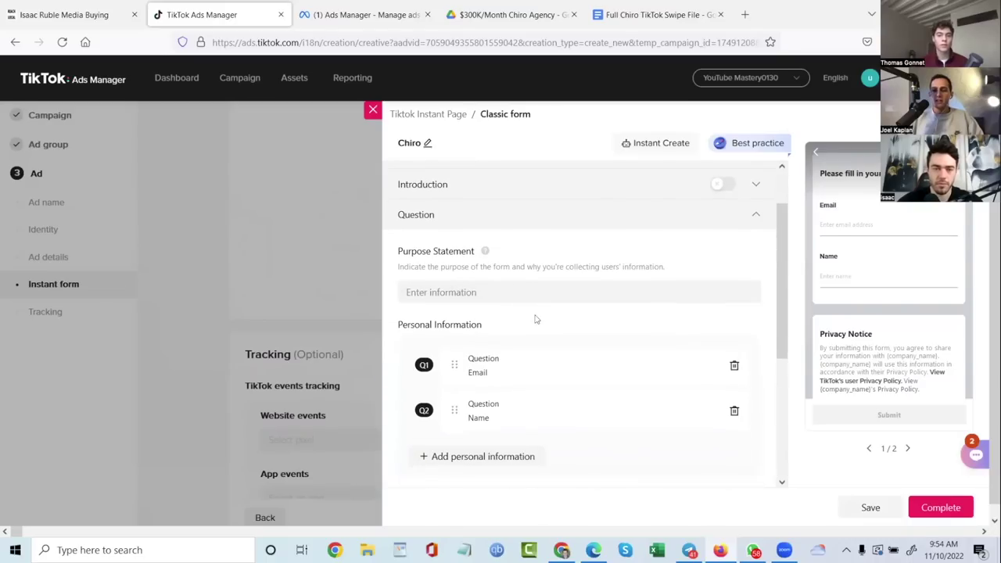
pyautogui.click(513, 291)
pyautogui.write('Enter ')
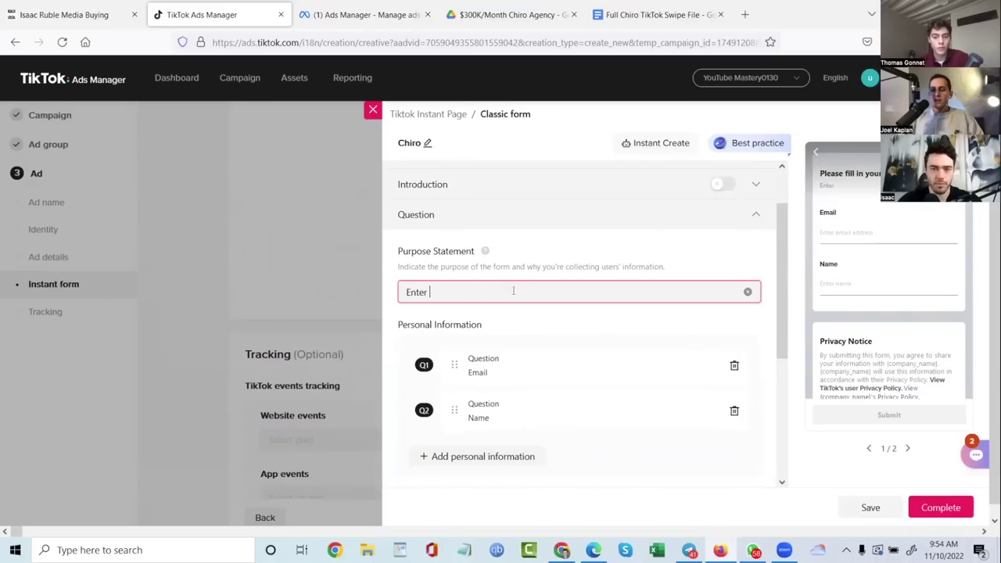
pyautogui.write('your informat')
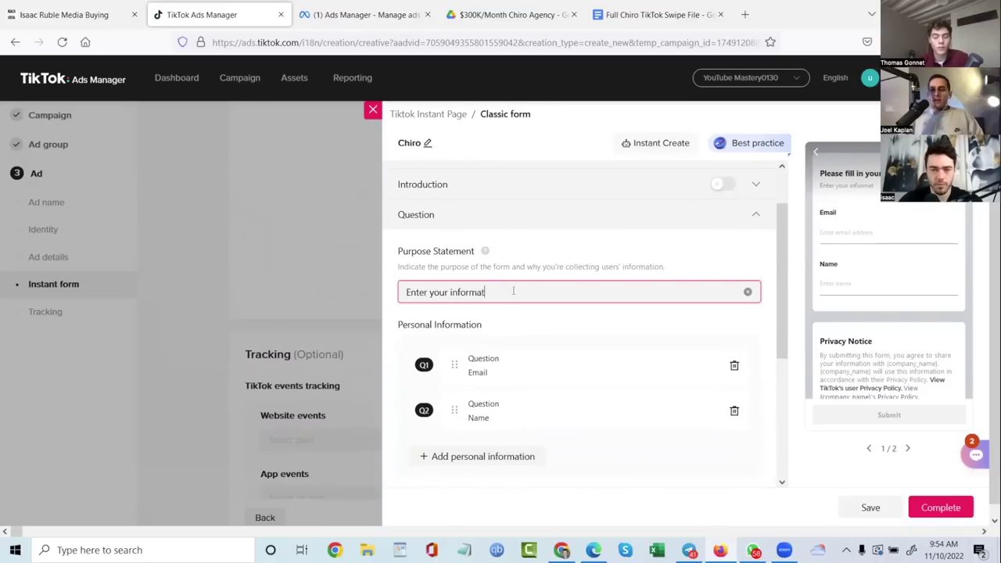
pyautogui.write('ion below to re')
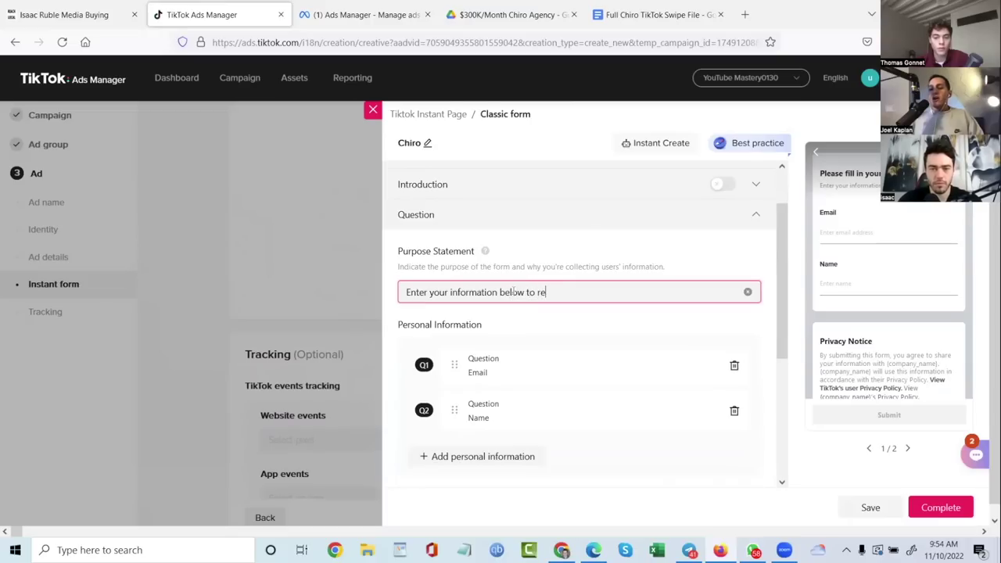
pyautogui.write('serve your')
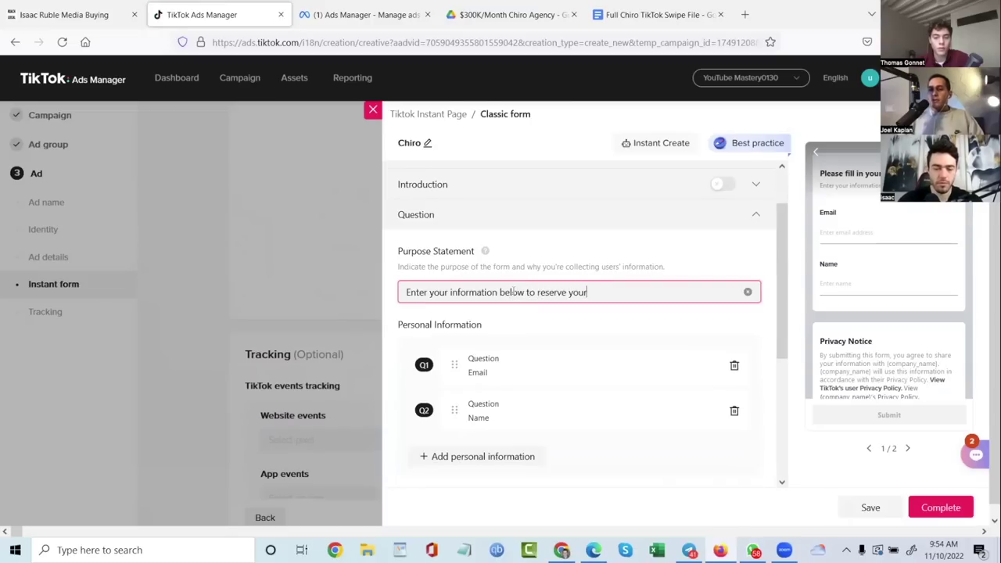
pyautogui.write(' voucher')
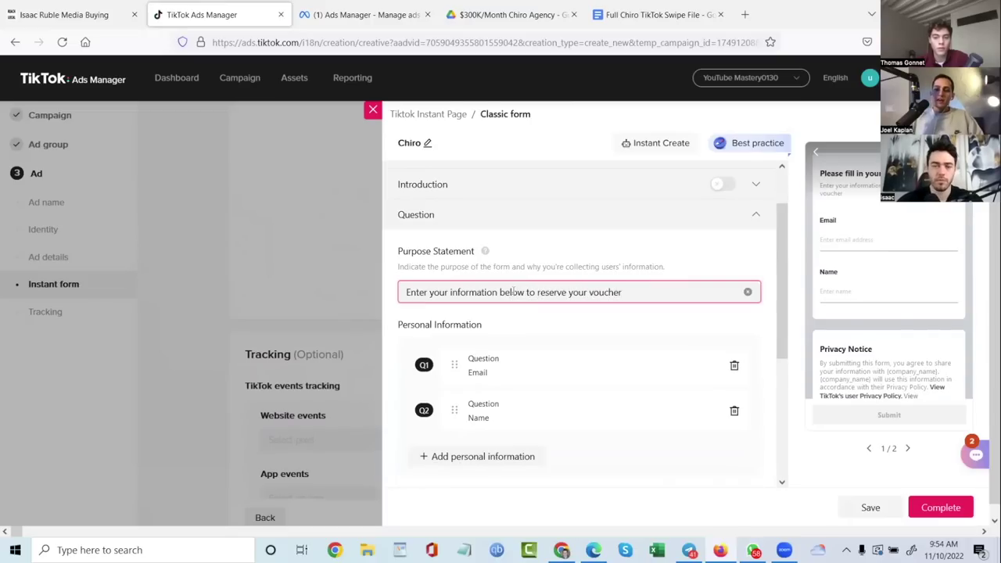
# Move the Name question above Email and add a Phone number question to the form's personal information
pyautogui.scroll(-1, 538, 380)
pyautogui.moveTo(456, 366); pyautogui.dragTo(456, 324)
pyautogui.click(454, 411)
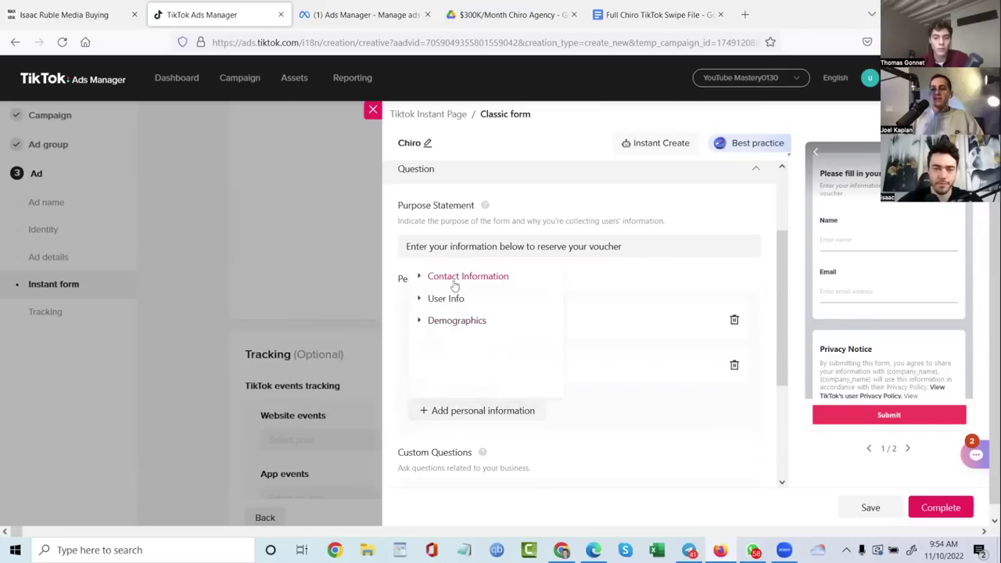
pyautogui.click(454, 280)
pyautogui.click(457, 297)
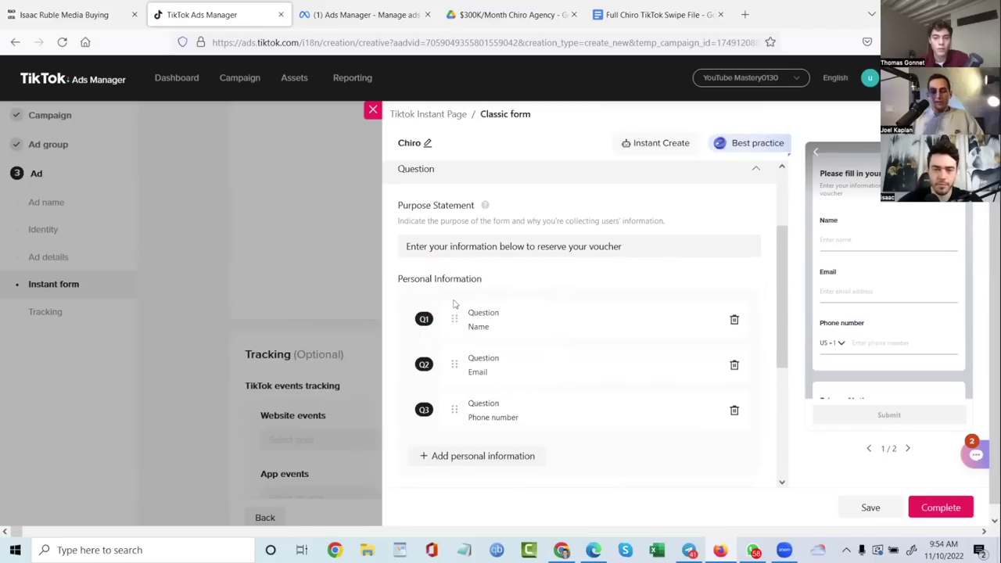
# In the form's Privacy section, enter youtube as the company name and youtube.com as the privacy policy link
pyautogui.scroll(-3, 477, 344)
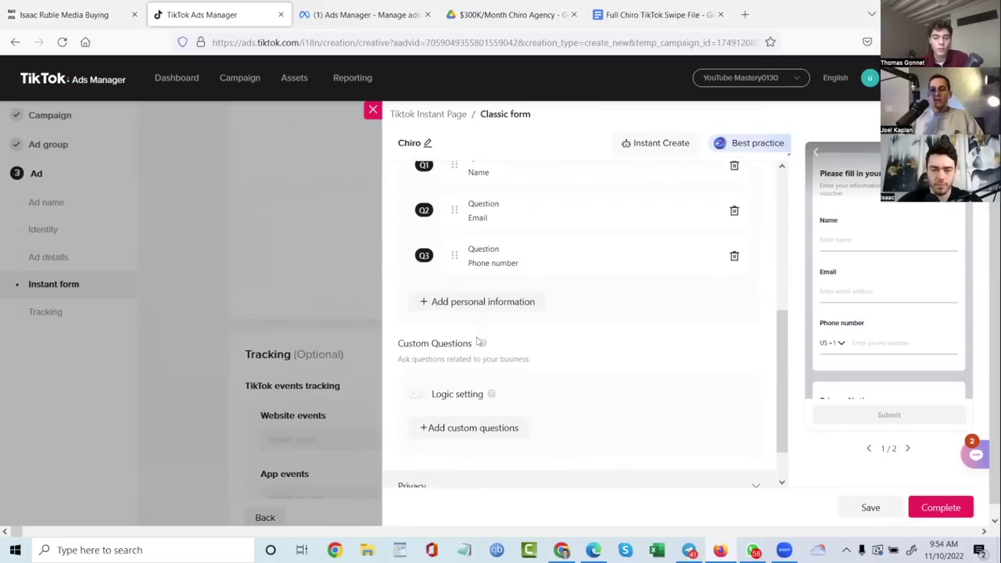
pyautogui.scroll(-1, 473, 368)
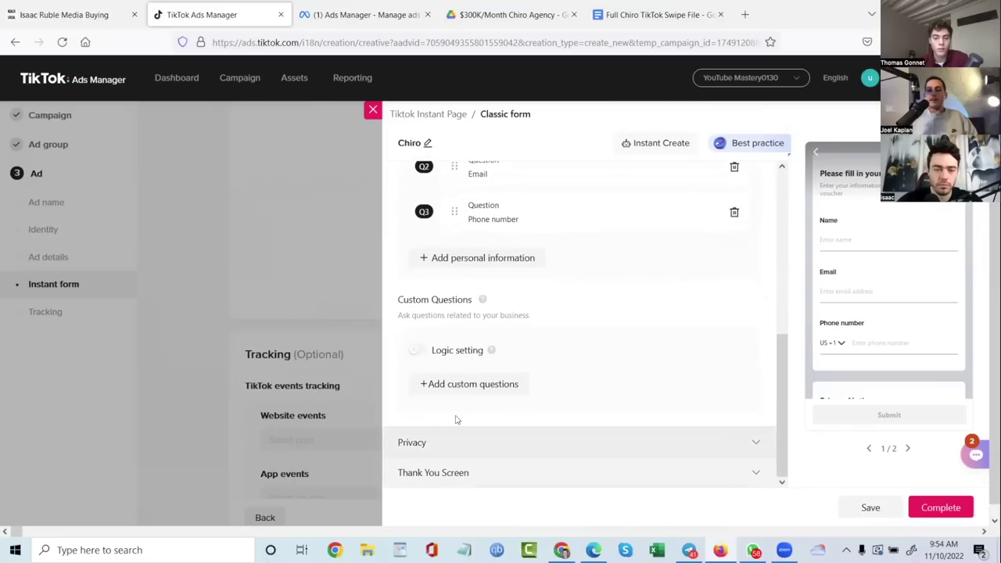
pyautogui.click(457, 442)
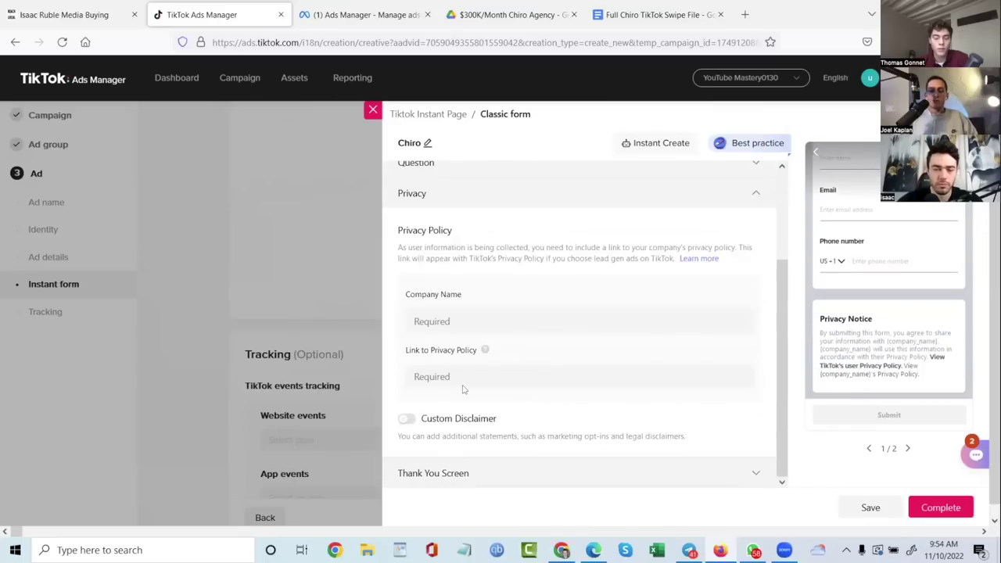
pyautogui.click(454, 320)
pyautogui.write('youtube')
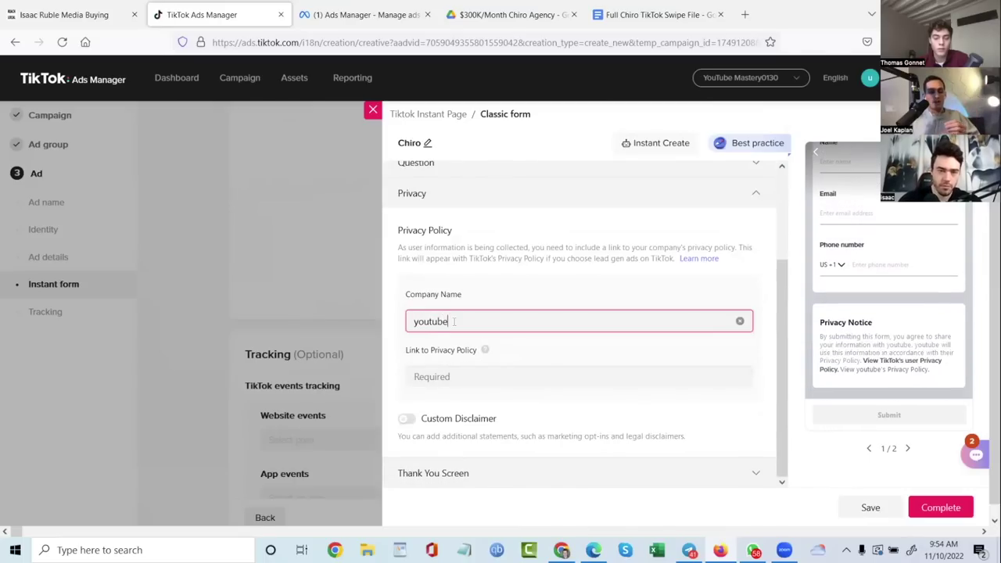
pyautogui.click(450, 376)
pyautogui.write('y')
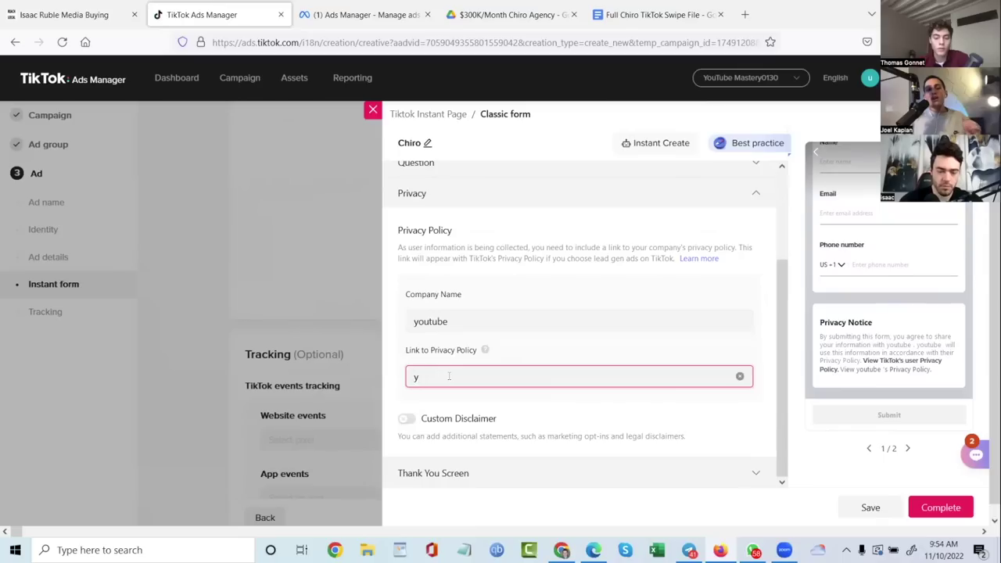
pyautogui.write('outube.com')
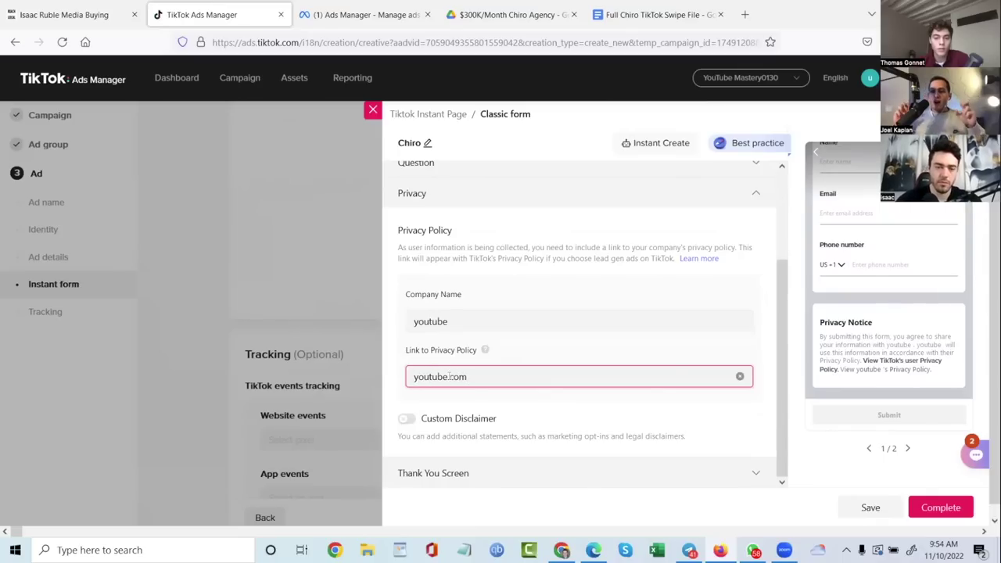
# On the form's Thank You Screen, enter "Leanr More" as the button text and change the headline to ONE LAST STEP
pyautogui.click(454, 473)
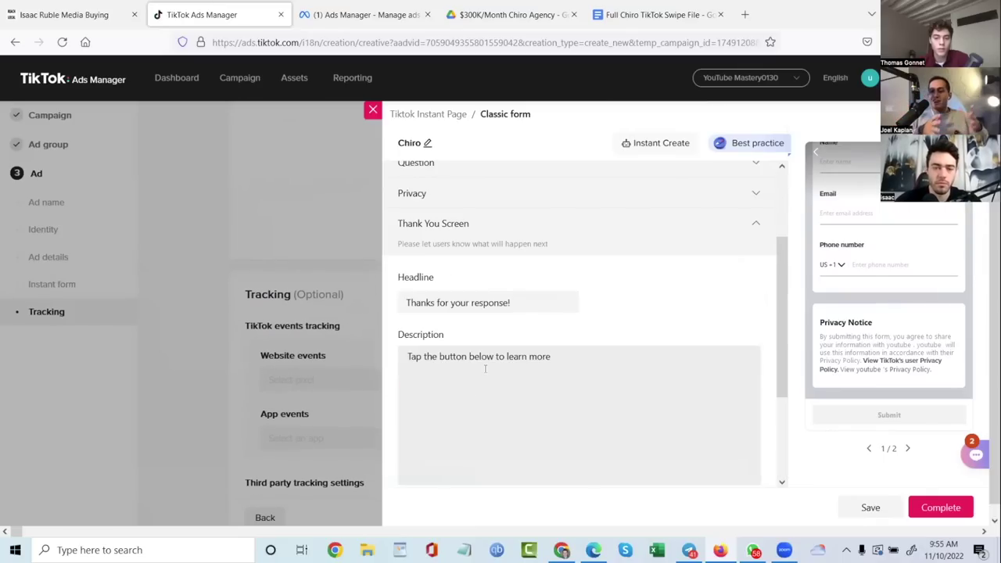
pyautogui.scroll(-3, 483, 377)
pyautogui.click(450, 417)
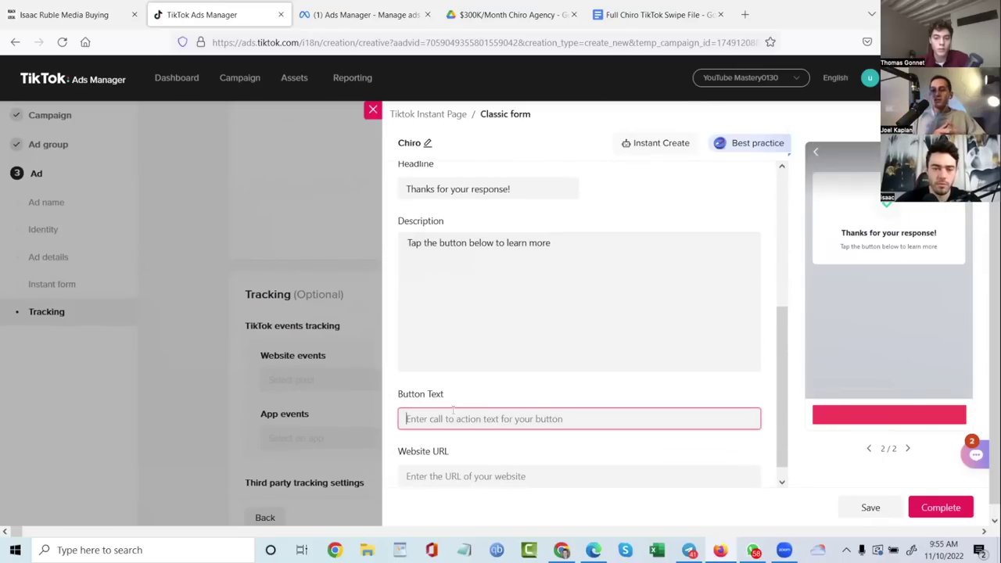
pyautogui.write('Leanr More')
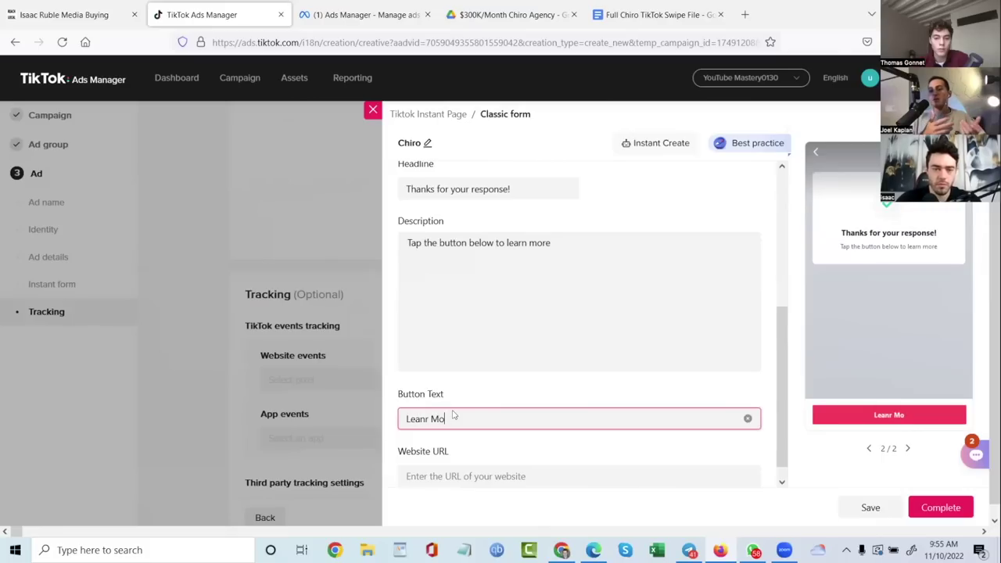
pyautogui.tripleClick(465, 185)
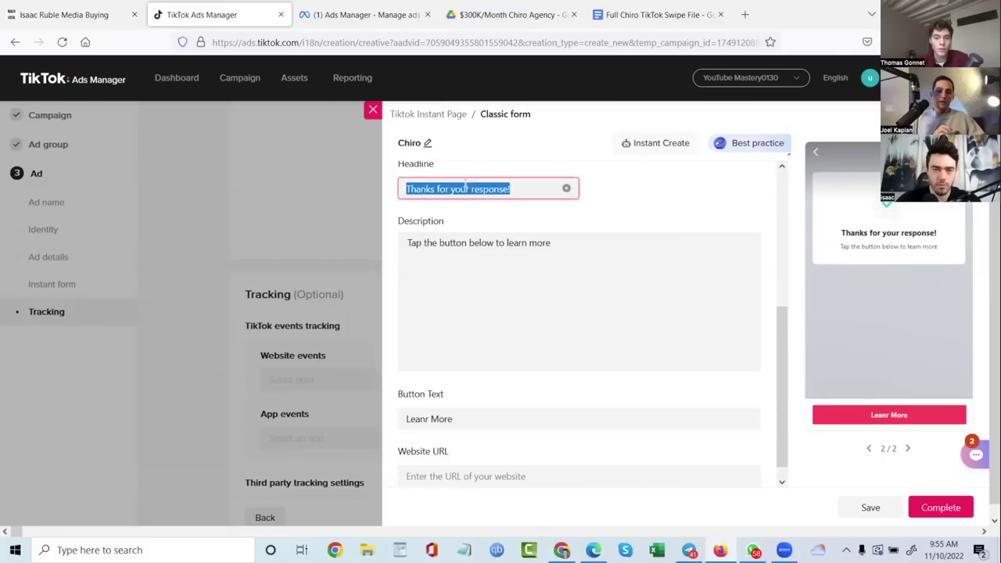
pyautogui.write('ONE LAST STEP')
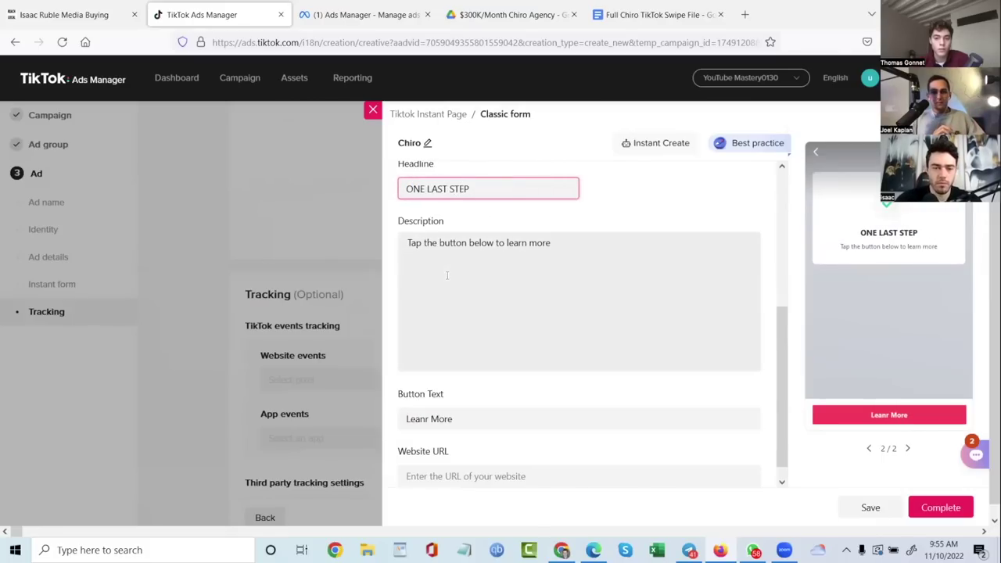
# Replace the Thank You Screen description with: Click "Learn More" below to reserve your appointment time!
pyautogui.moveTo(440, 242); pyautogui.dragTo(453, 270)
pyautogui.click(452, 269)
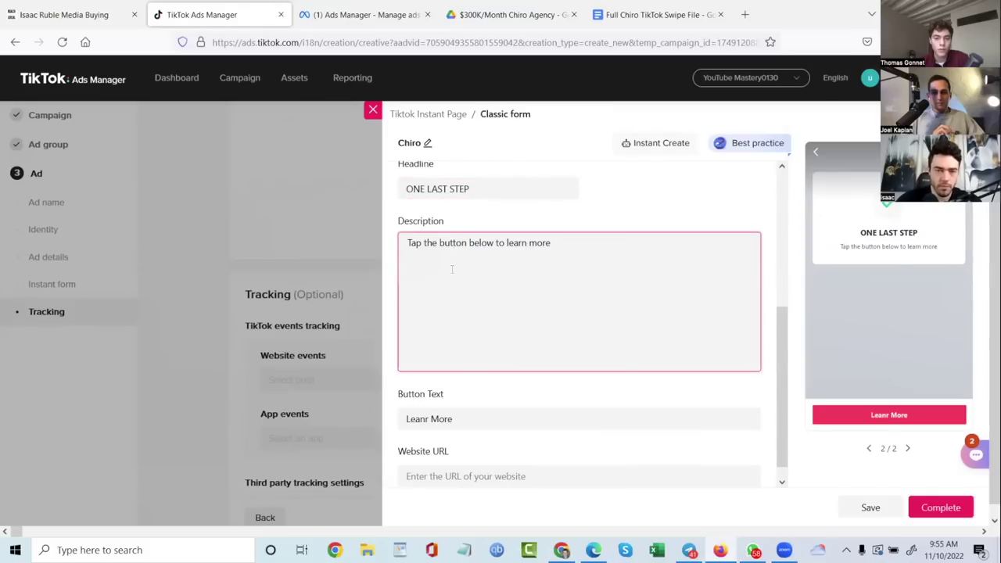
pyautogui.hotkey('ctrl', 'a')
pyautogui.write('Click')
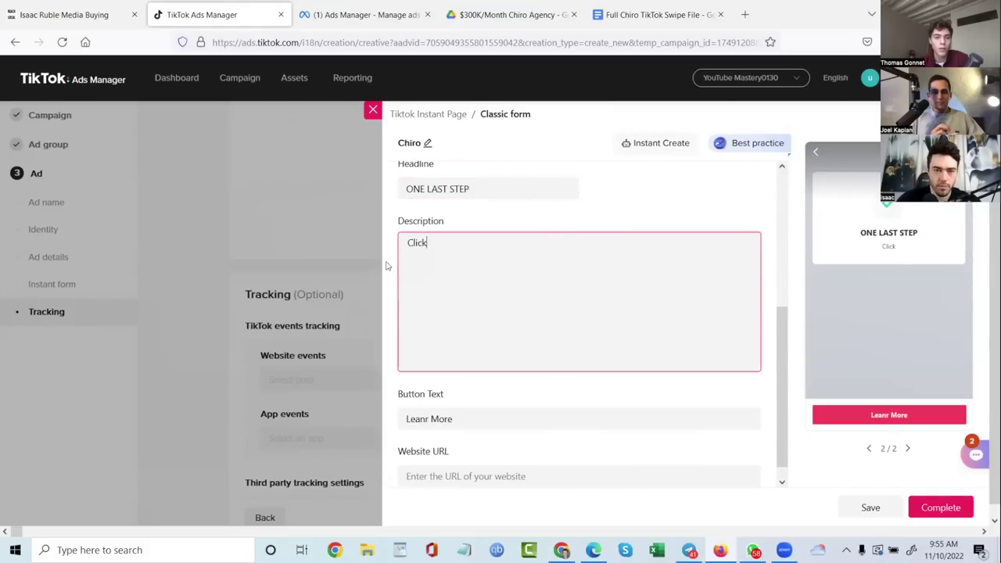
pyautogui.write(' "Learn More')
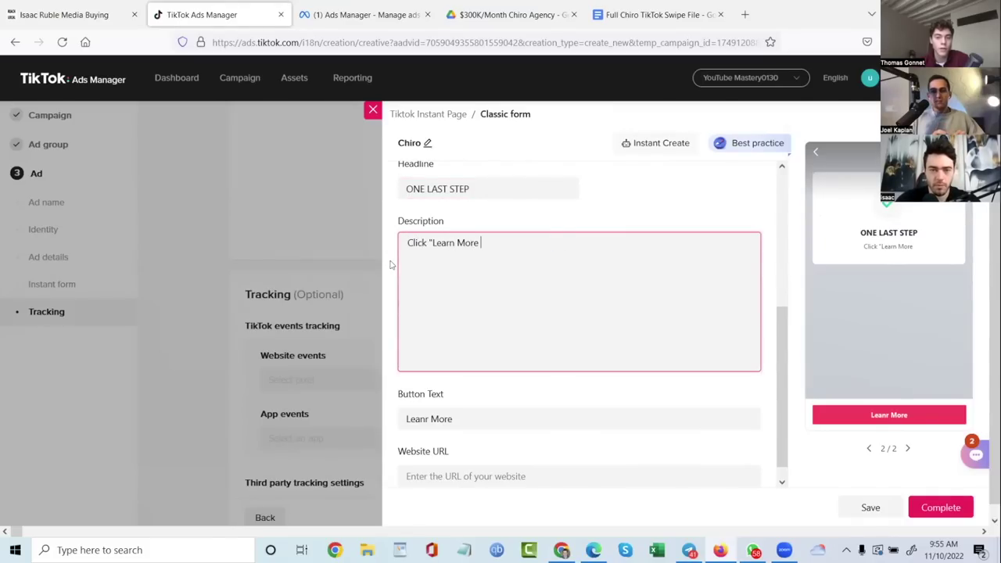
pyautogui.press('BackSpace')
pyautogui.write('"')
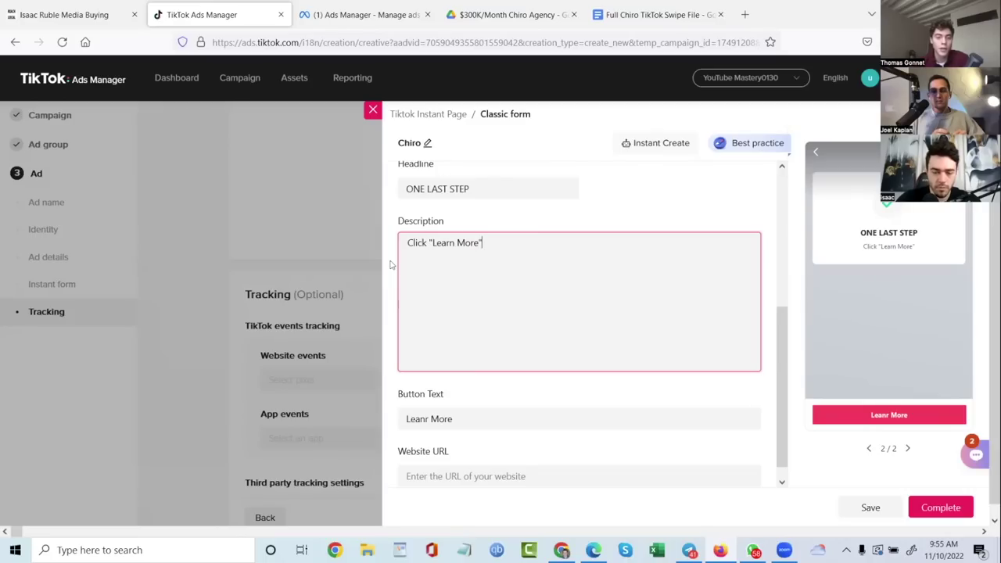
pyautogui.write(' below to re')
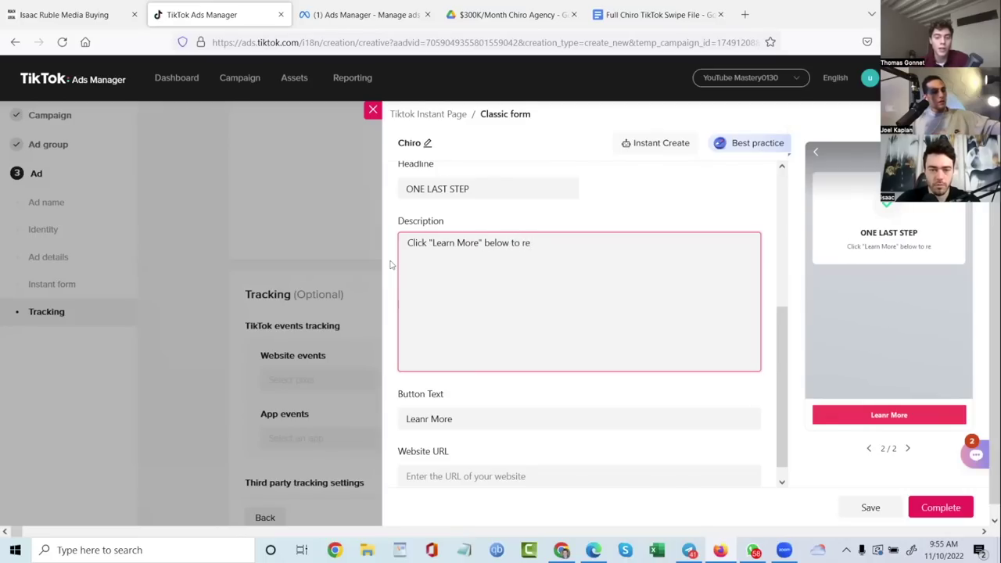
pyautogui.write('serve your ap')
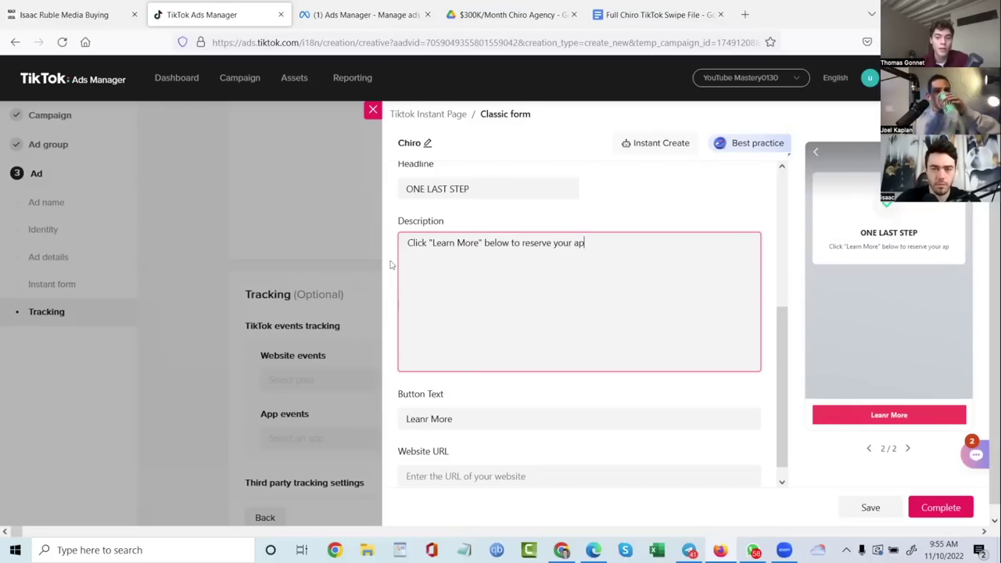
pyautogui.write('pointment time!')
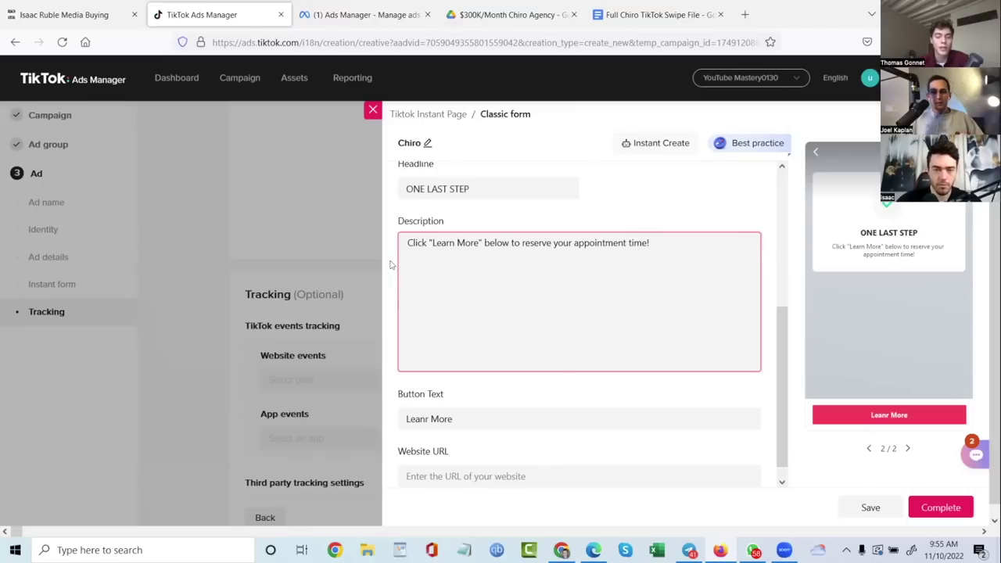
# Set the website URL of the Thank You Screen's button to youtube.com
pyautogui.scroll(-1, 462, 356)
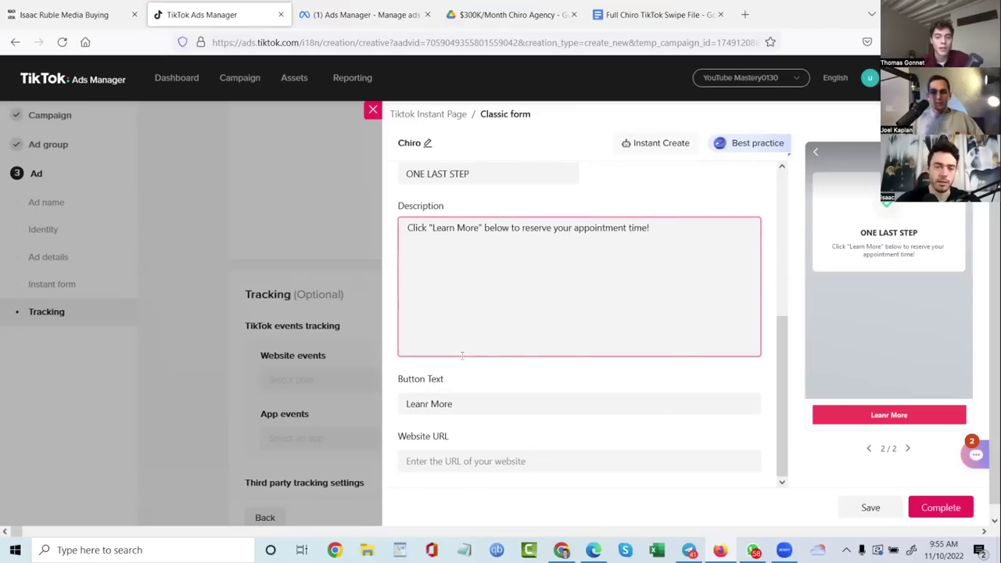
pyautogui.click(479, 419)
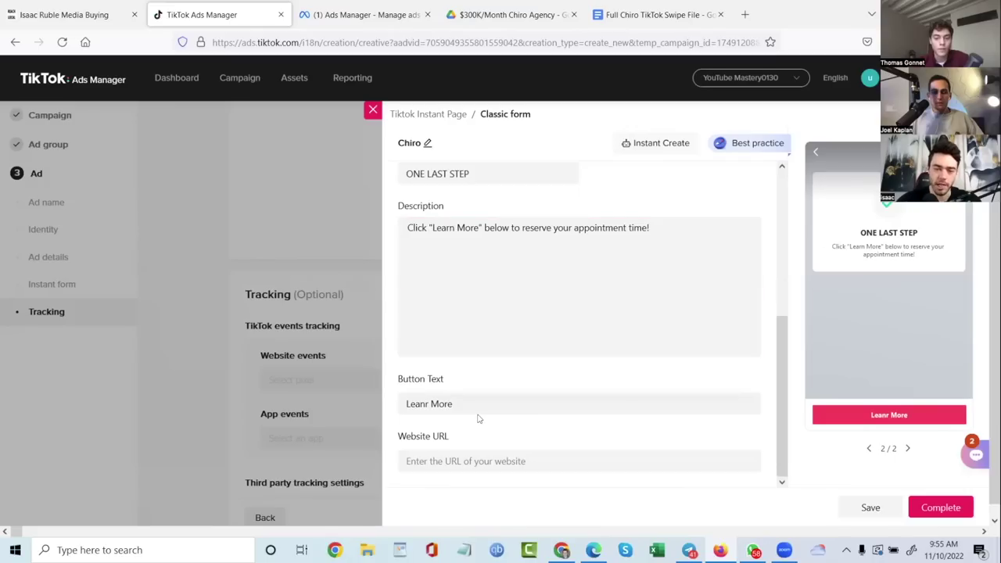
pyautogui.press('Tab')
pyautogui.write('y')
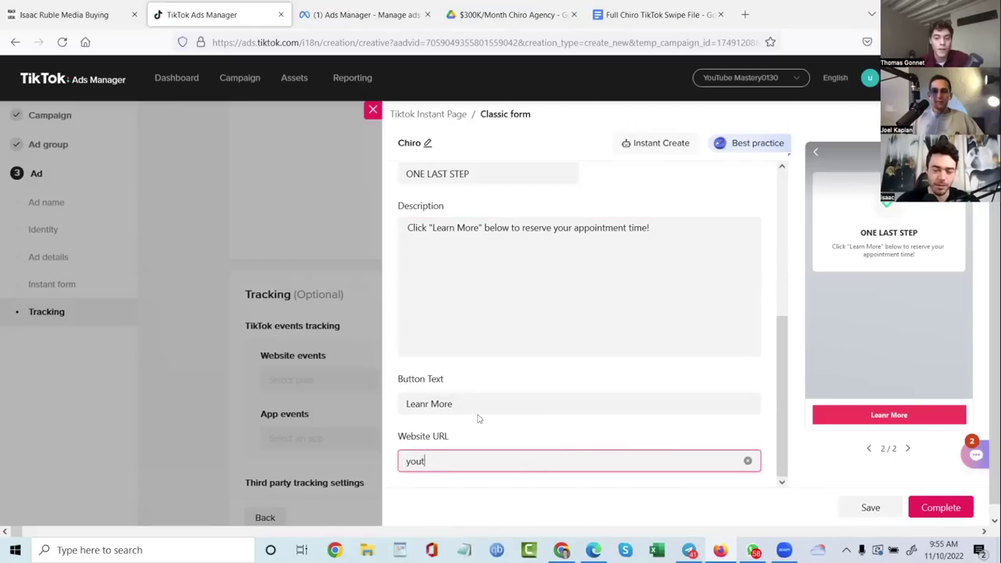
pyautogui.scroll(5, 525, 384)
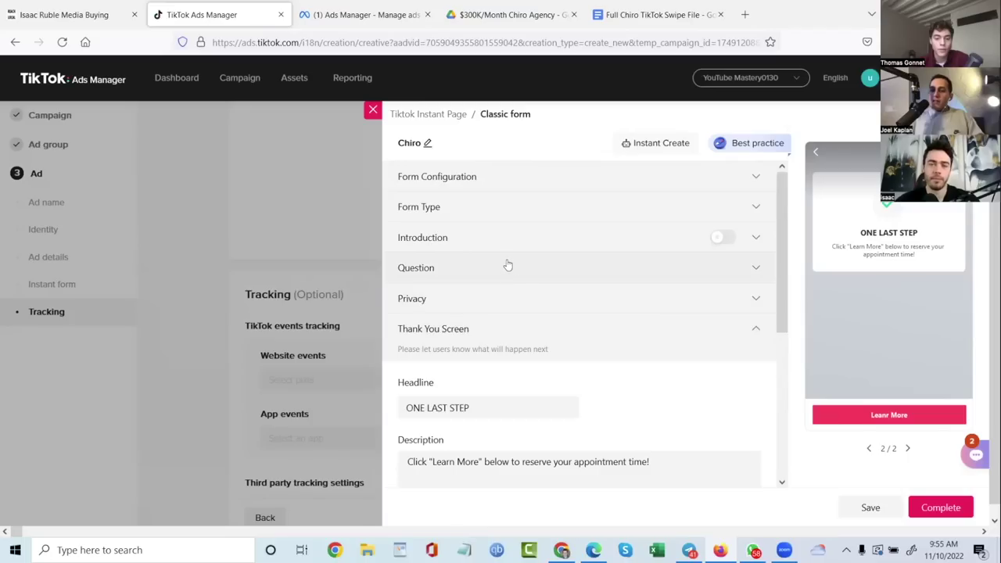
pyautogui.scroll(-5, 501, 352)
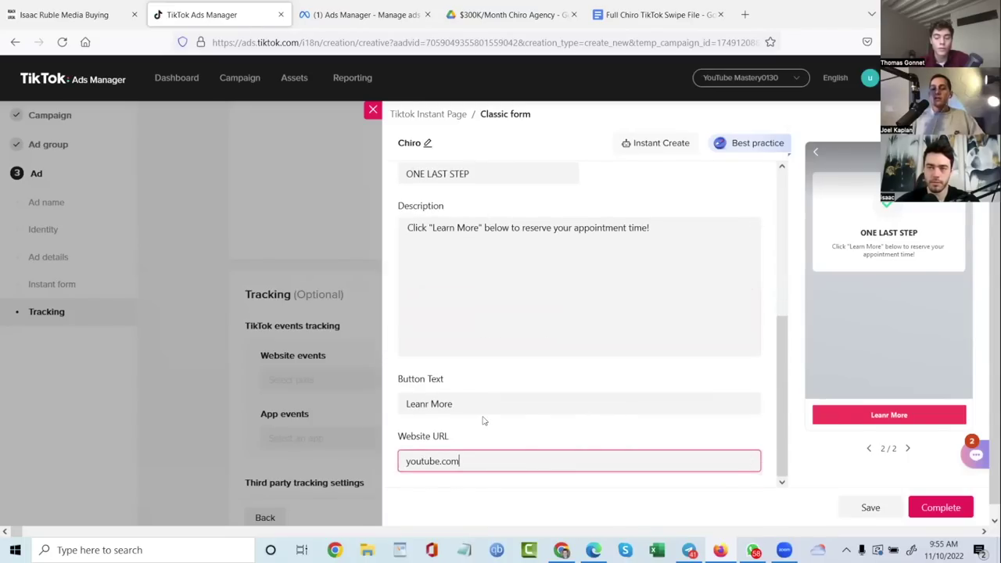
# Correct the spelling of the Thank You Screen's button text so that it reads Learn More
pyautogui.click(429, 404)
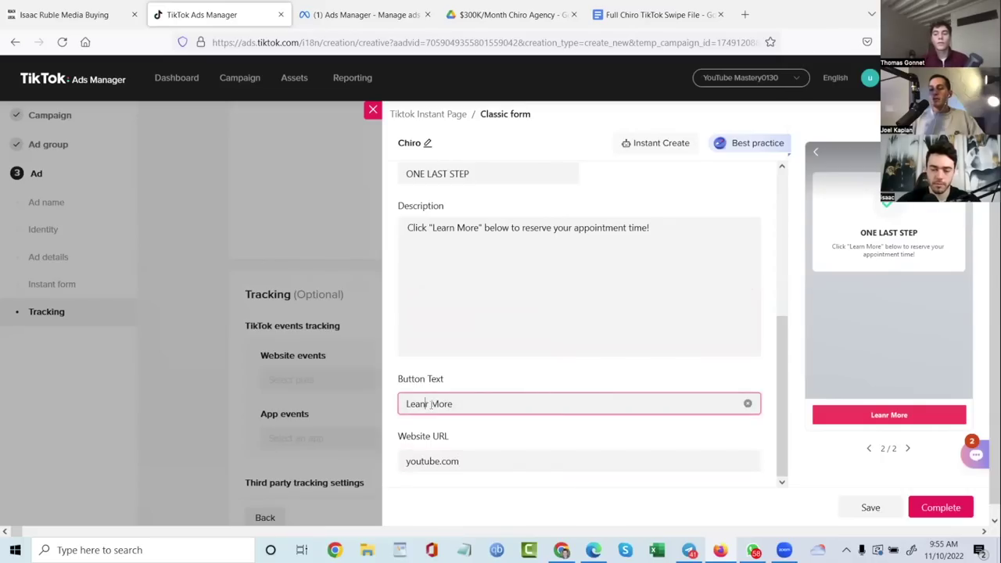
pyautogui.press('BackSpace')
pyautogui.press('BackSpace')
pyautogui.write('rn')
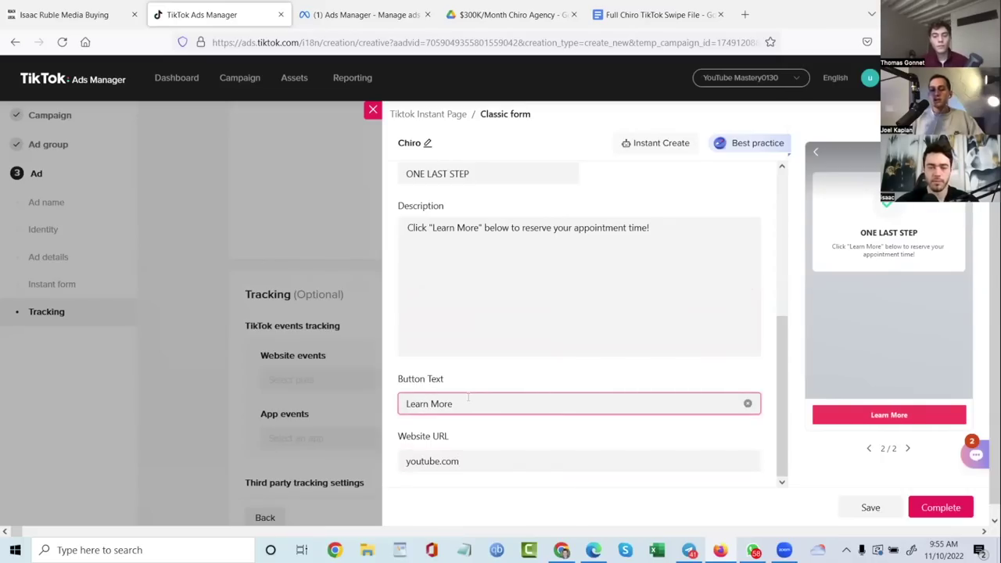
pyautogui.click(485, 383)
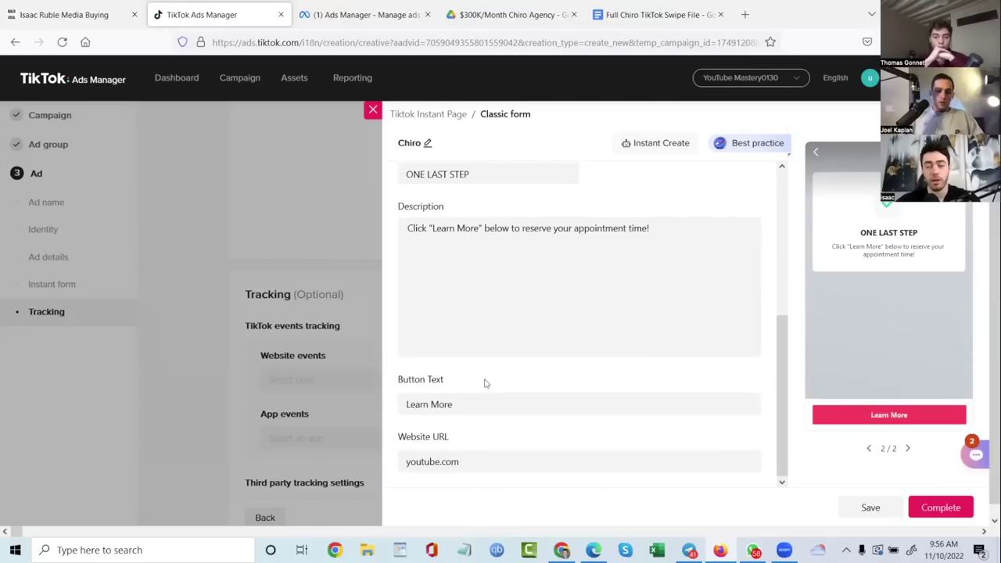
pyautogui.scroll(3, 514, 356)
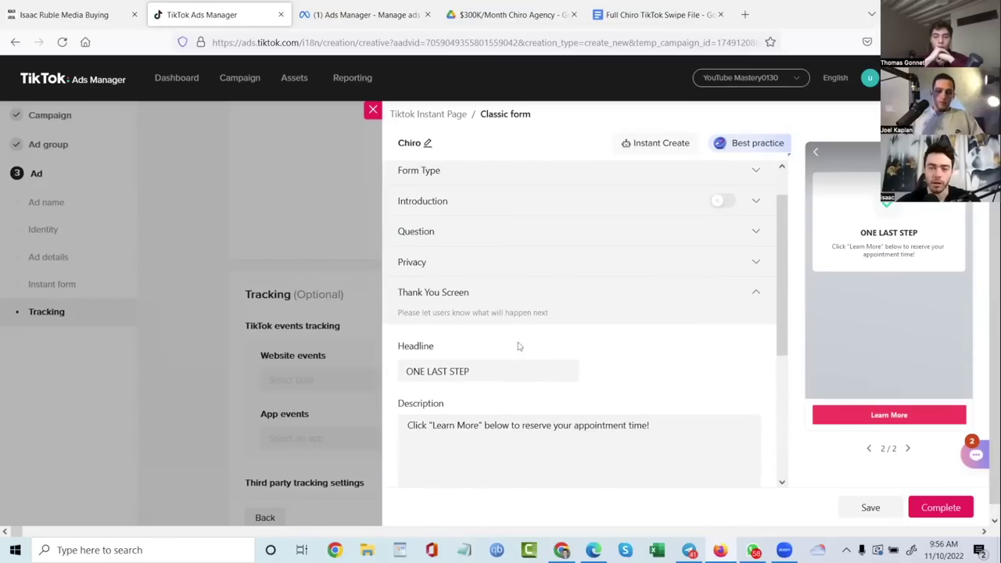
# Review the Chiro form's configuration, form type, introduction, question, privacy and Thank You Screen sections
pyautogui.scroll(1, 532, 291)
pyautogui.scroll(-3, 488, 356)
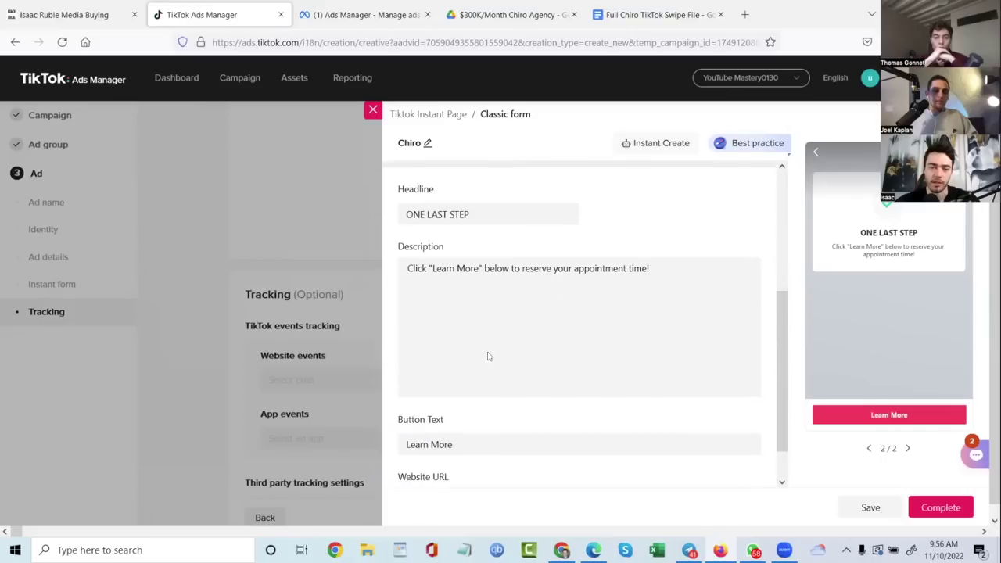
pyautogui.scroll(-1, 469, 400)
pyautogui.scroll(3, 518, 384)
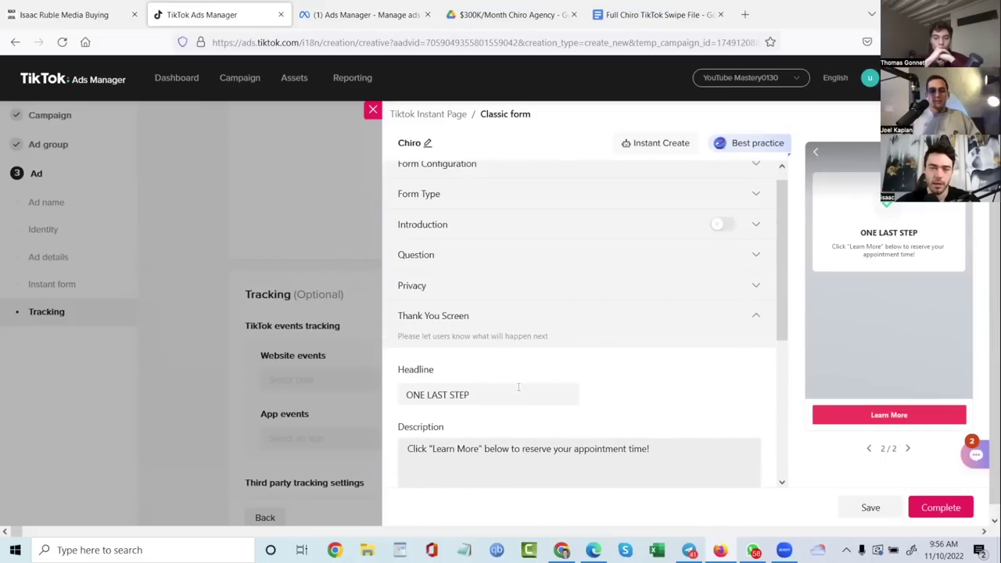
pyautogui.click(478, 176)
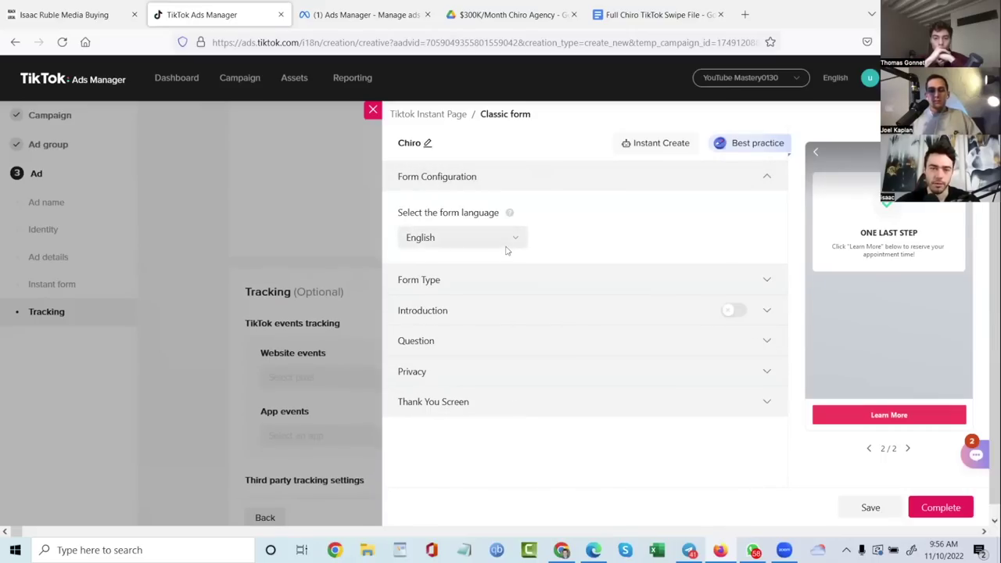
pyautogui.click(500, 279)
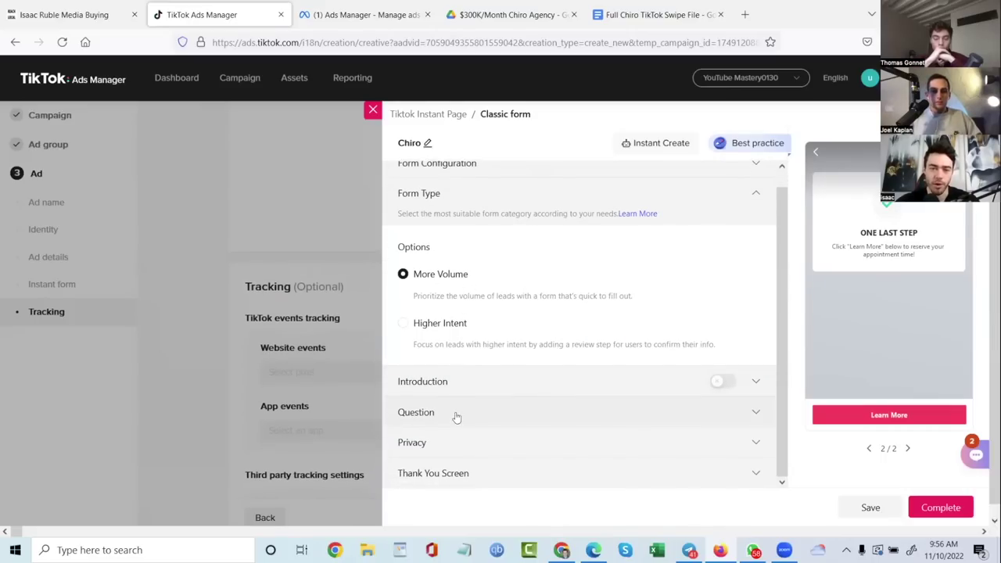
pyautogui.click(462, 384)
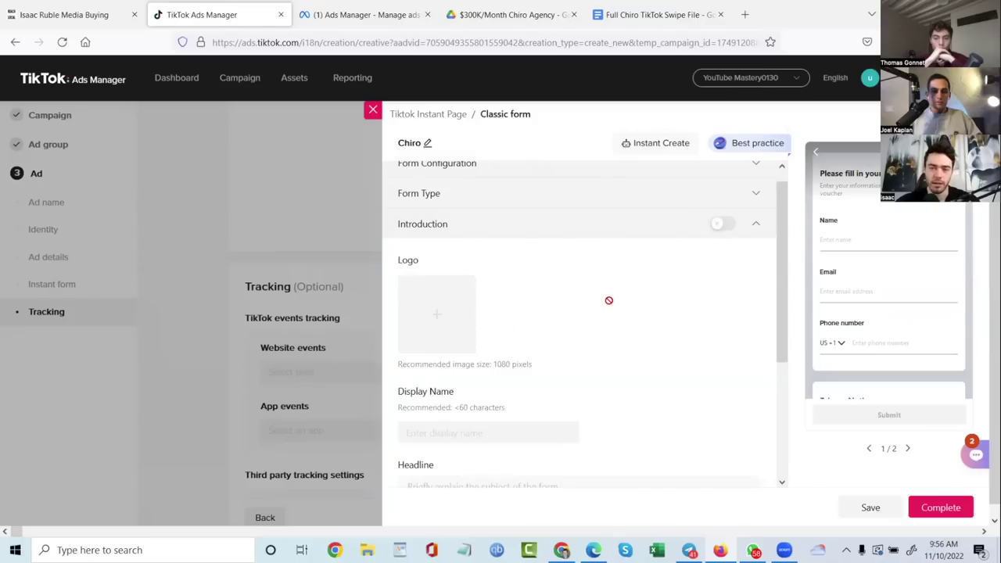
pyautogui.scroll(-3, 608, 300)
pyautogui.click(463, 413)
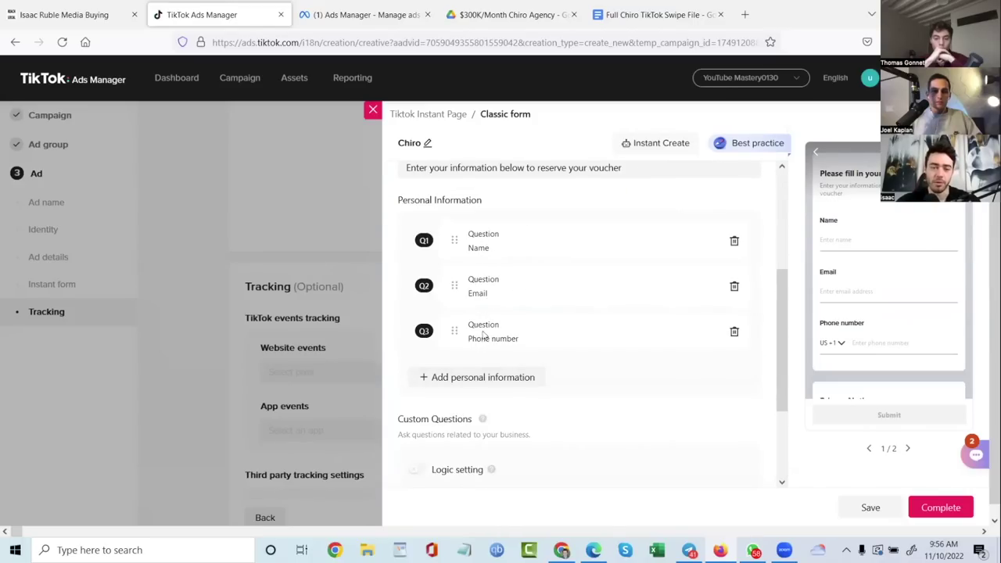
pyautogui.scroll(1, 486, 325)
pyautogui.moveTo(452, 229); pyautogui.dragTo(607, 251)
pyautogui.click(603, 254)
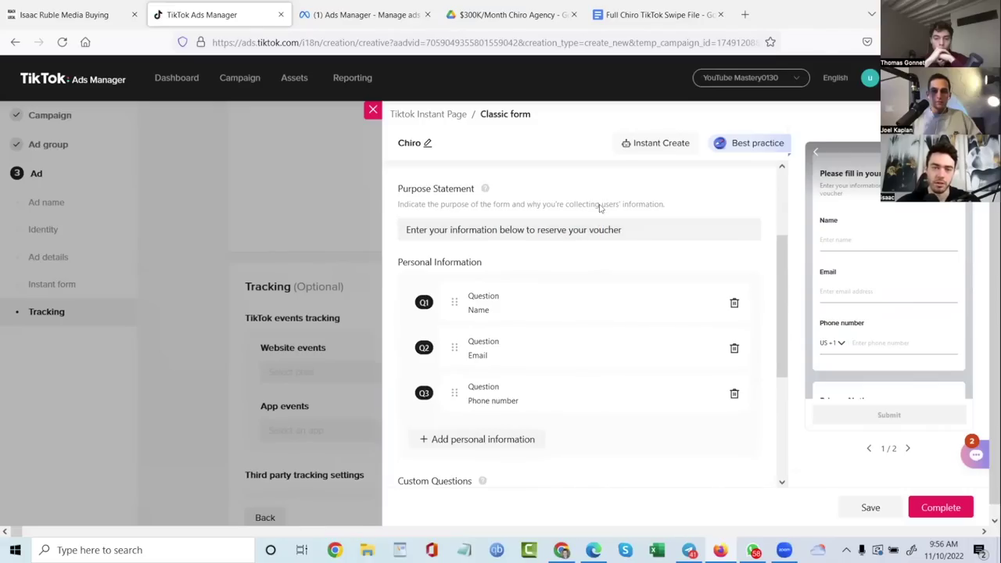
pyautogui.scroll(-1, 600, 206)
pyautogui.scroll(-3, 601, 205)
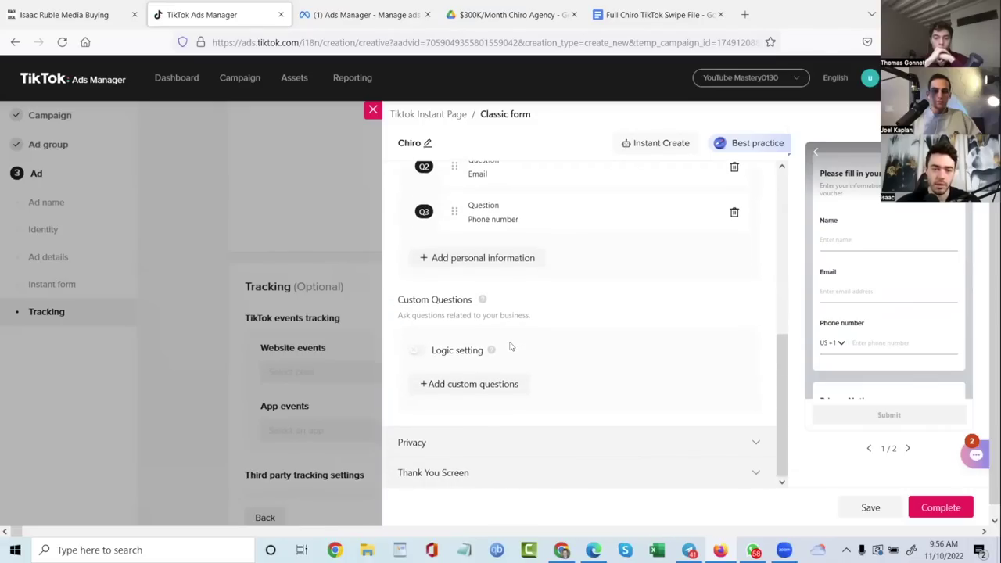
pyautogui.click(474, 441)
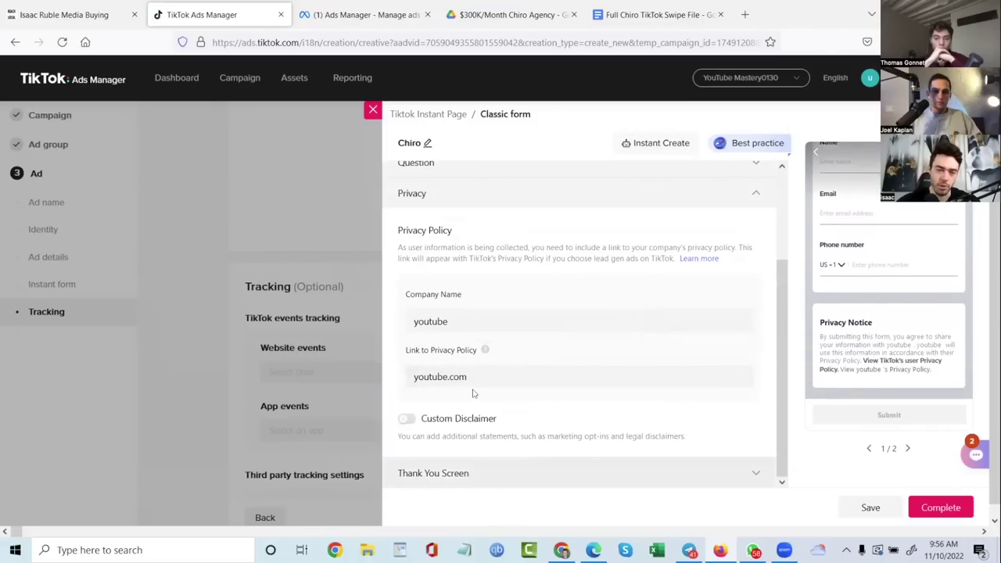
pyautogui.click(474, 472)
pyautogui.scroll(-2, 545, 352)
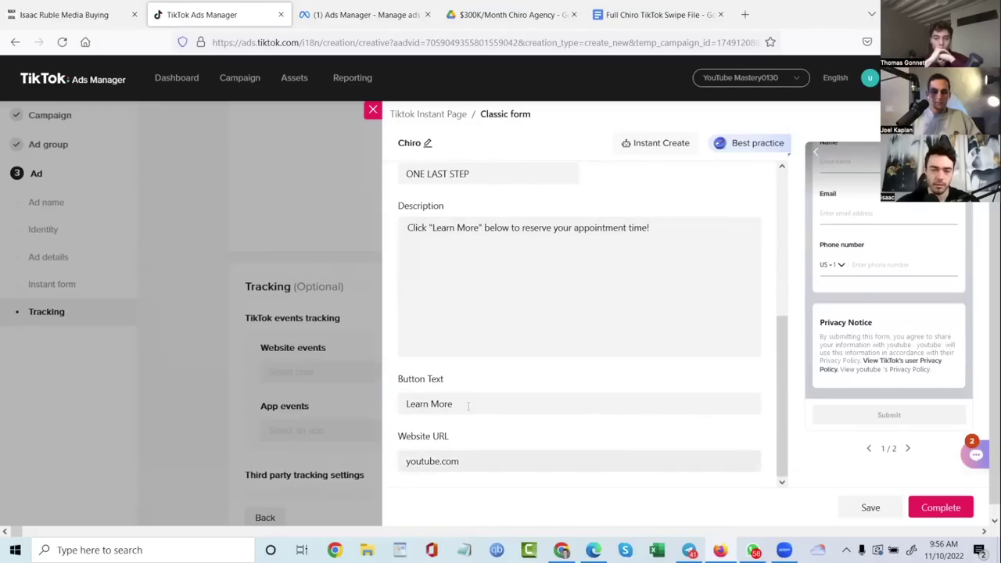
pyautogui.click(930, 509)
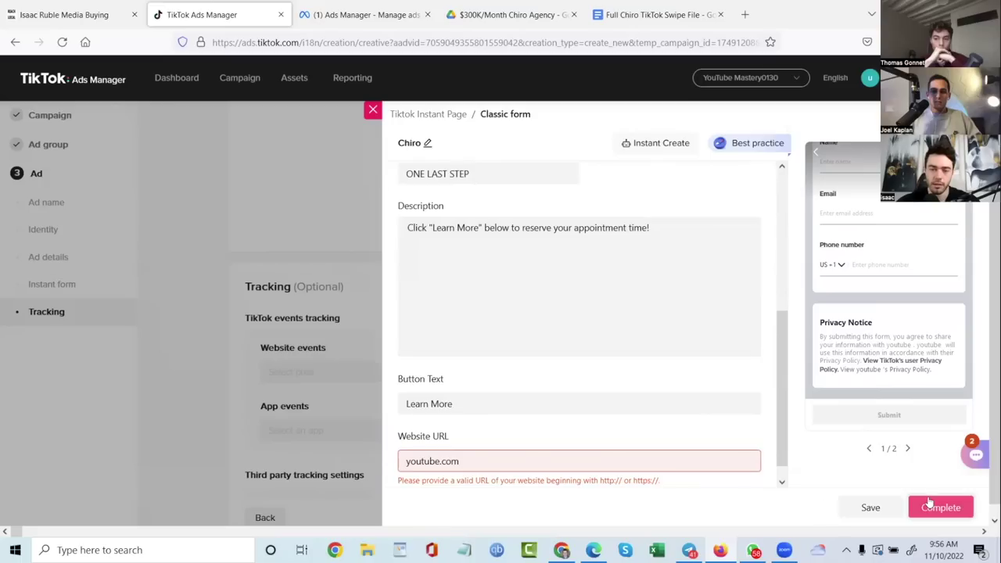
pyautogui.tripleClick(575, 461)
pyautogui.write('ww')
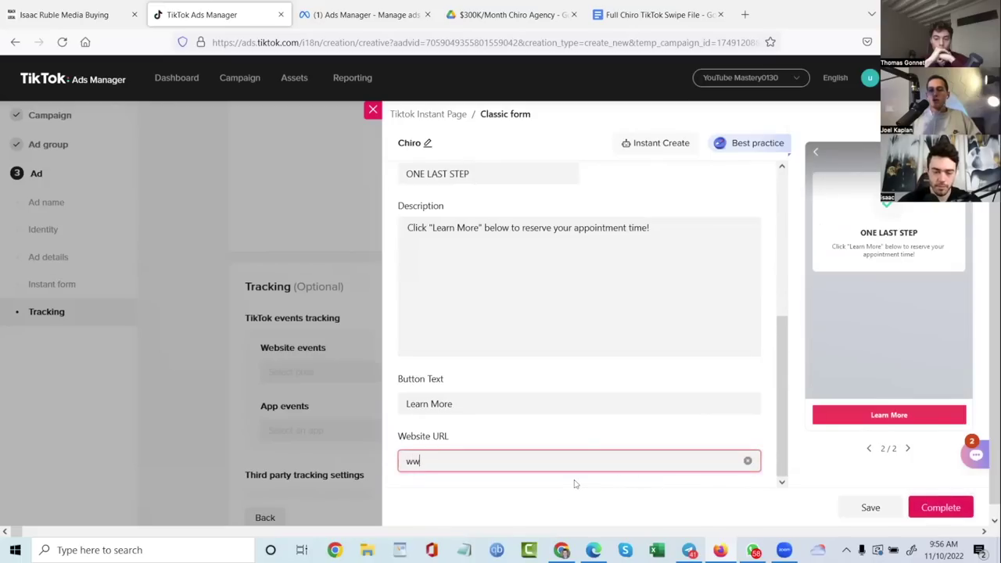
pyautogui.write('w.youtube.com')
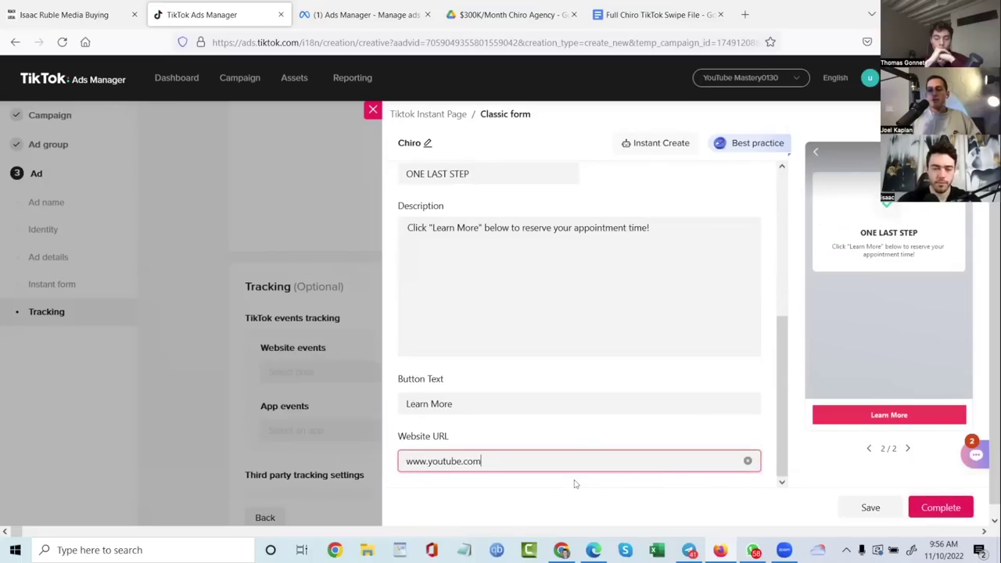
pyautogui.click(948, 507)
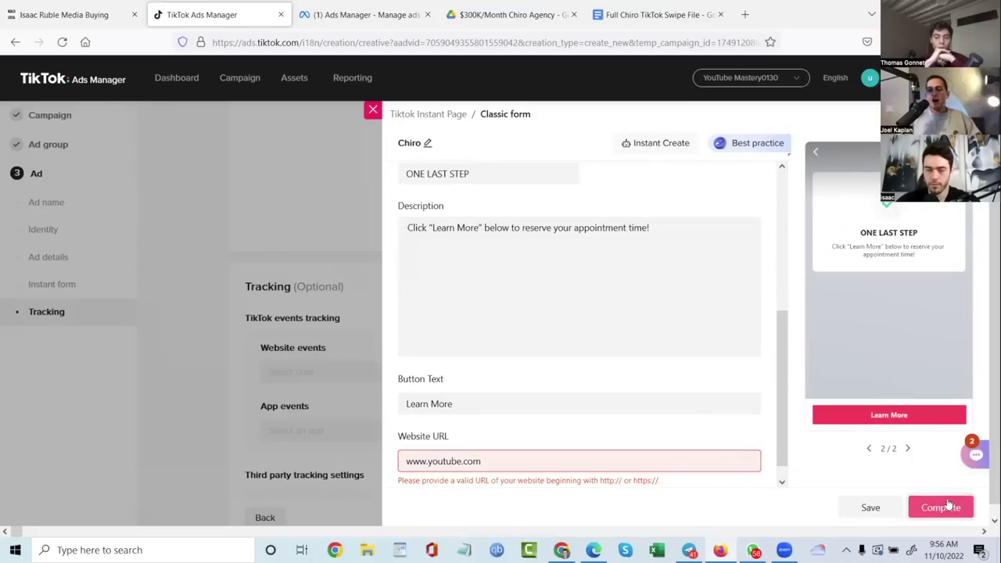
pyautogui.hotkey('ctrl', 'shift', 'Left')
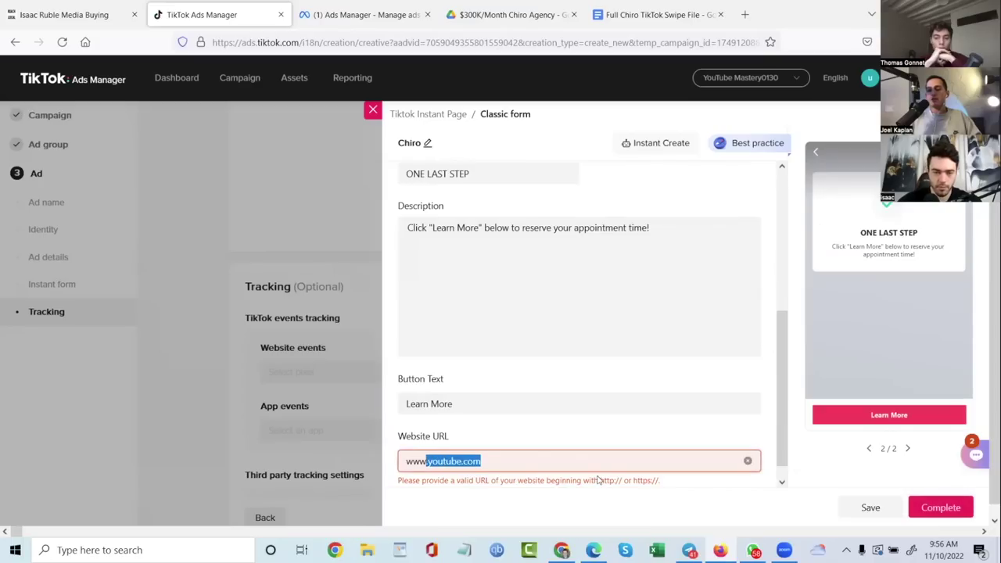
pyautogui.write('agen')
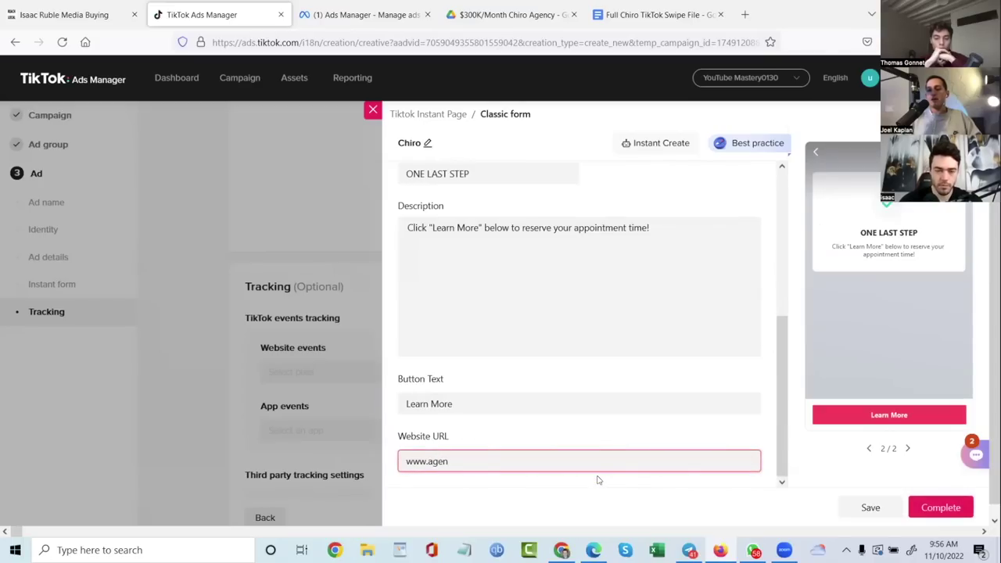
pyautogui.write('cylab.io')
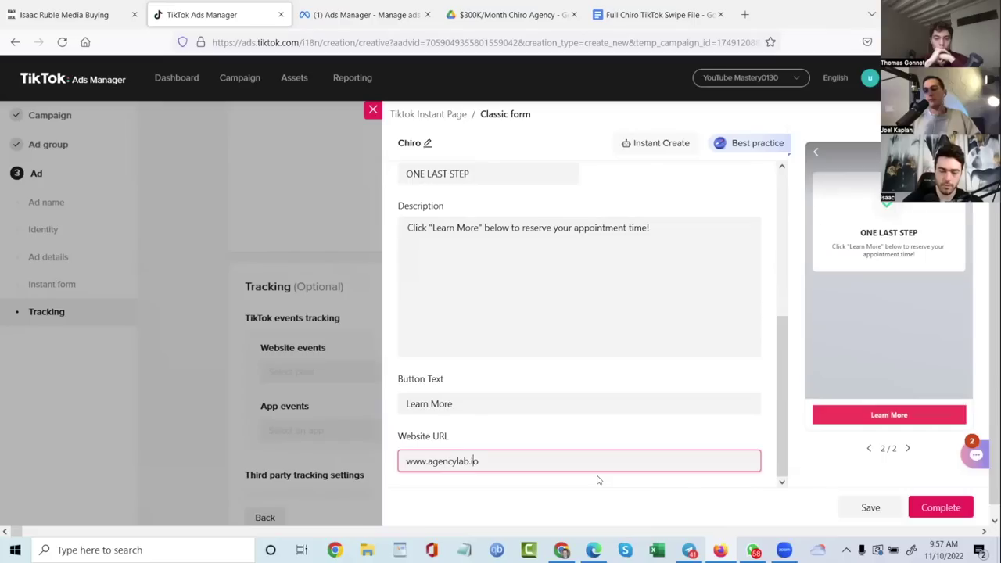
pyautogui.write('hht')
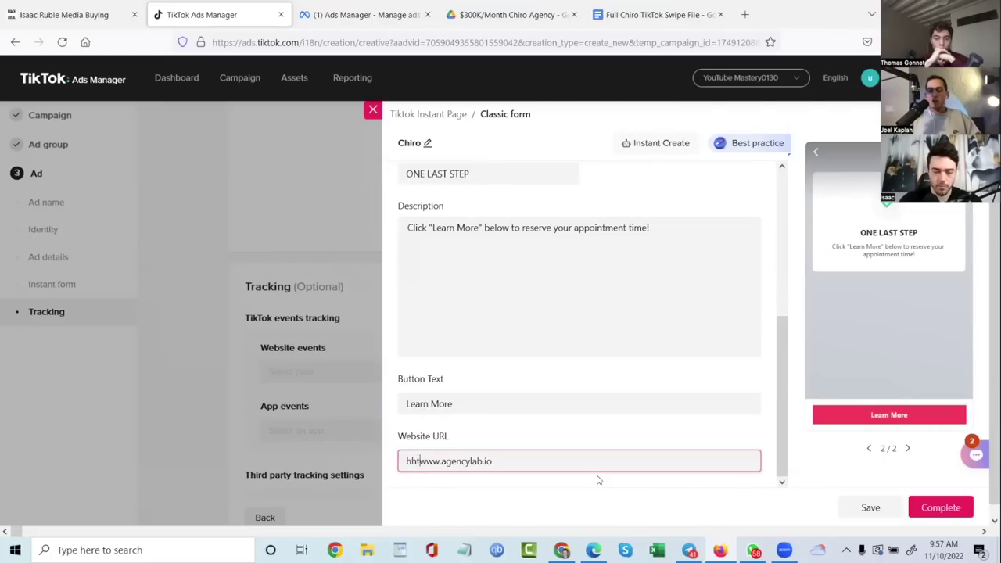
pyautogui.press('BackSpace')
pyautogui.press('BackSpace')
pyautogui.write('ttps')
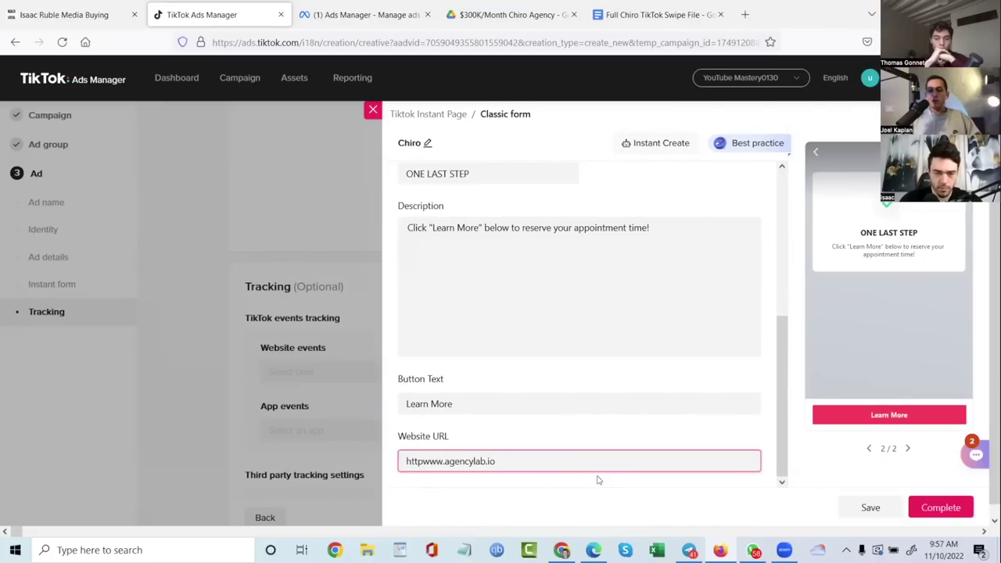
pyautogui.write('://')
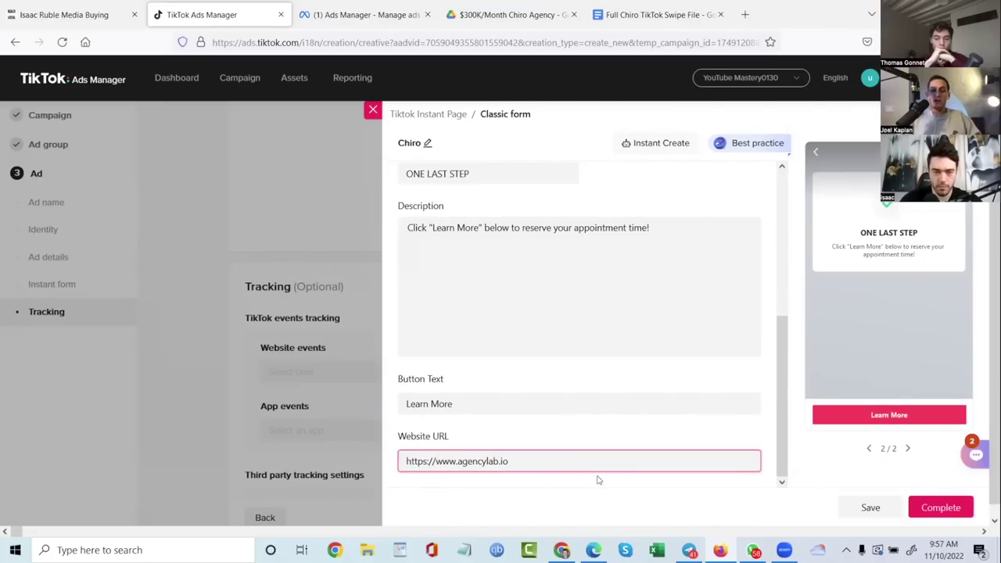
pyautogui.click(963, 504)
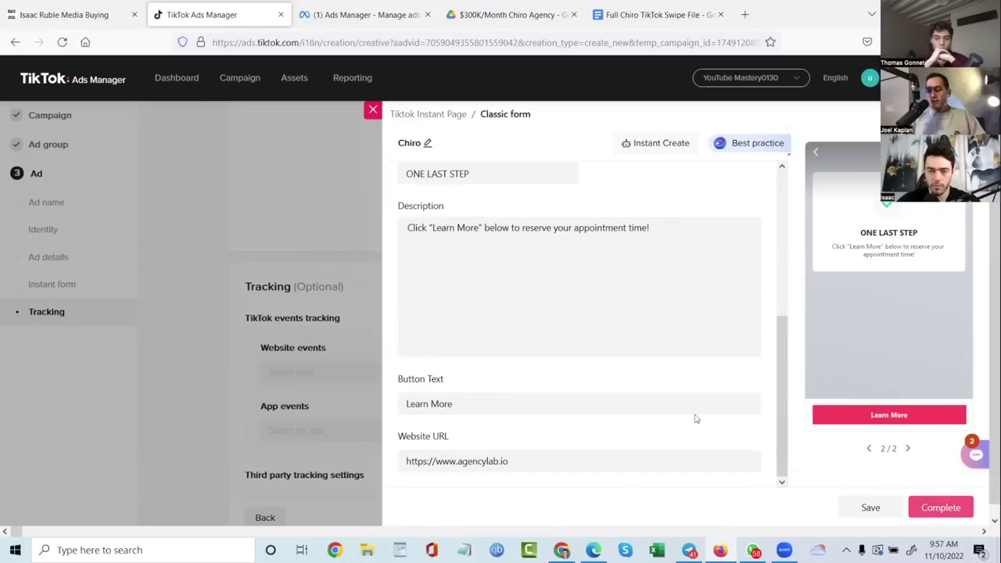
pyautogui.scroll(5, 704, 412)
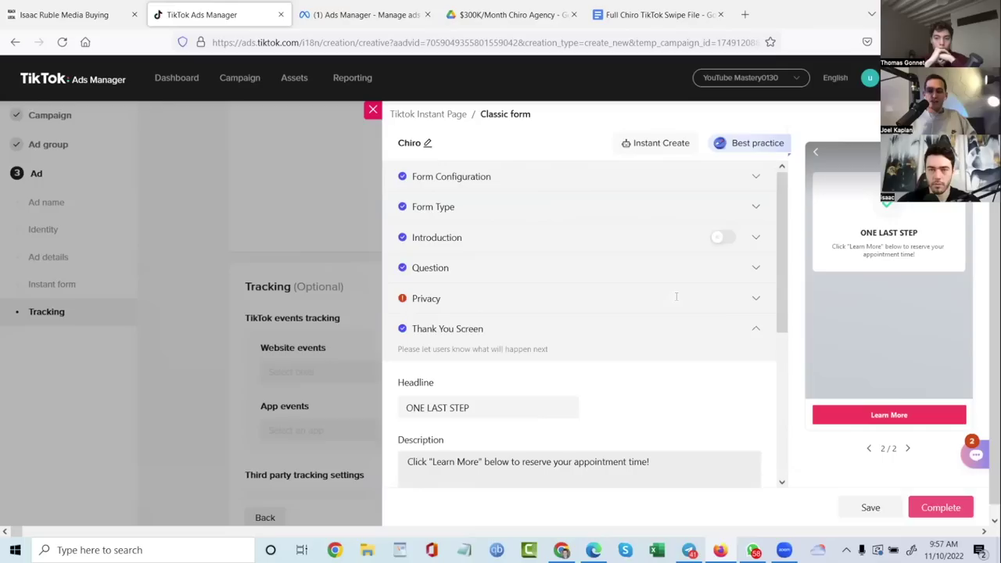
pyautogui.click(628, 300)
pyautogui.scroll(-3, 493, 383)
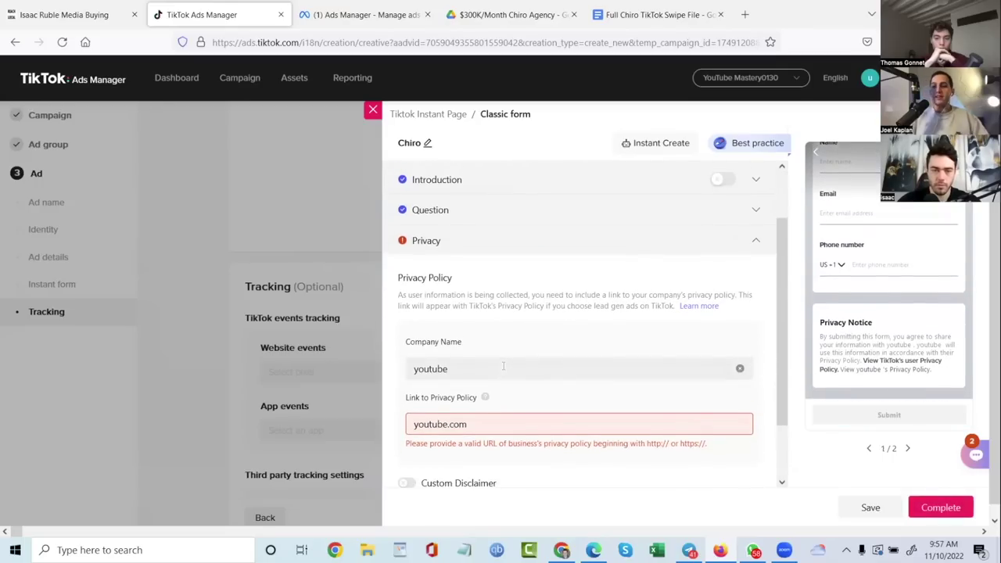
pyautogui.scroll(-2, 488, 400)
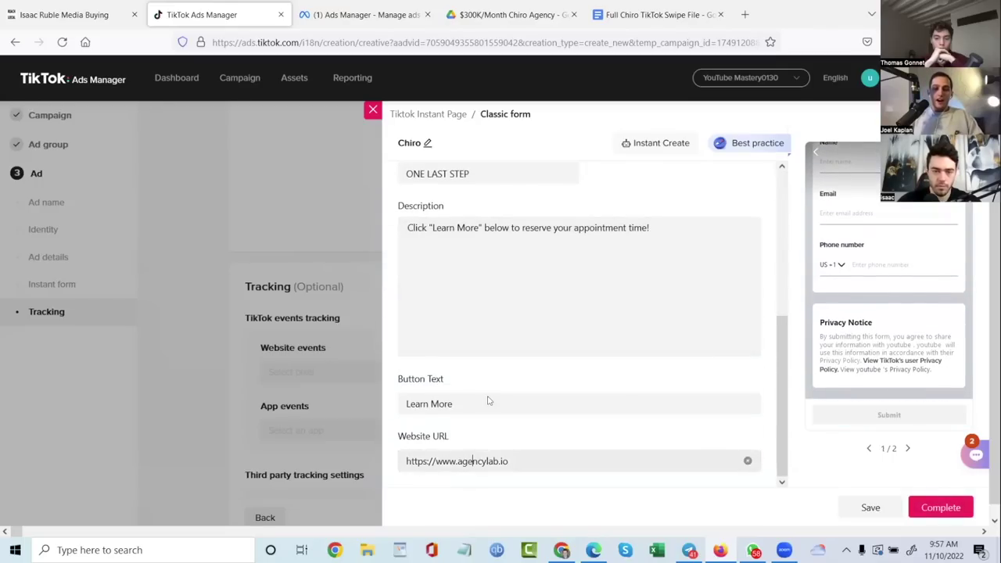
pyautogui.hotkey('ctrl', 'a')
pyautogui.hotkey('ctrl', 'c')
pyautogui.scroll(5, 488, 400)
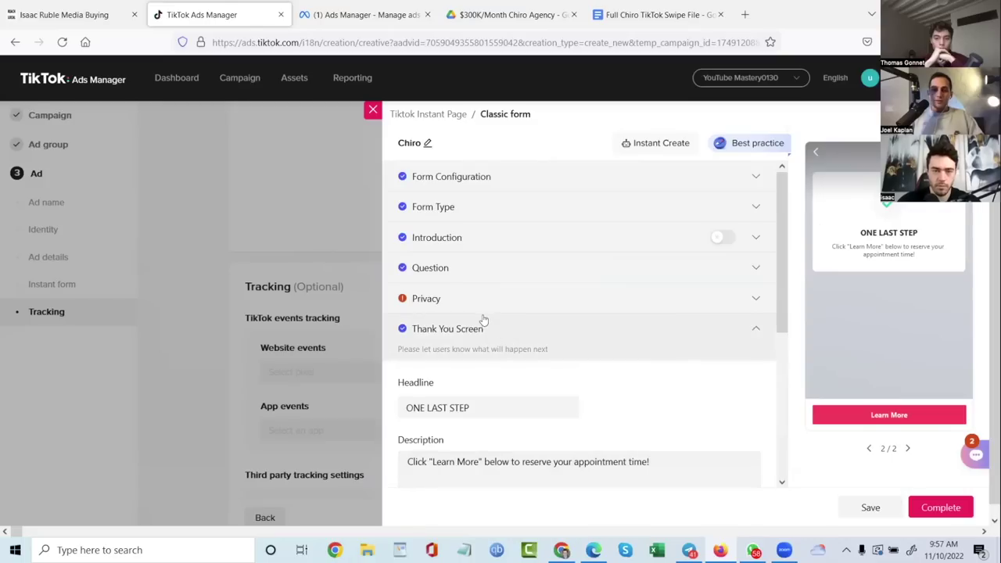
pyautogui.click(483, 300)
pyautogui.scroll(-1, 449, 406)
pyautogui.tripleClick(458, 405)
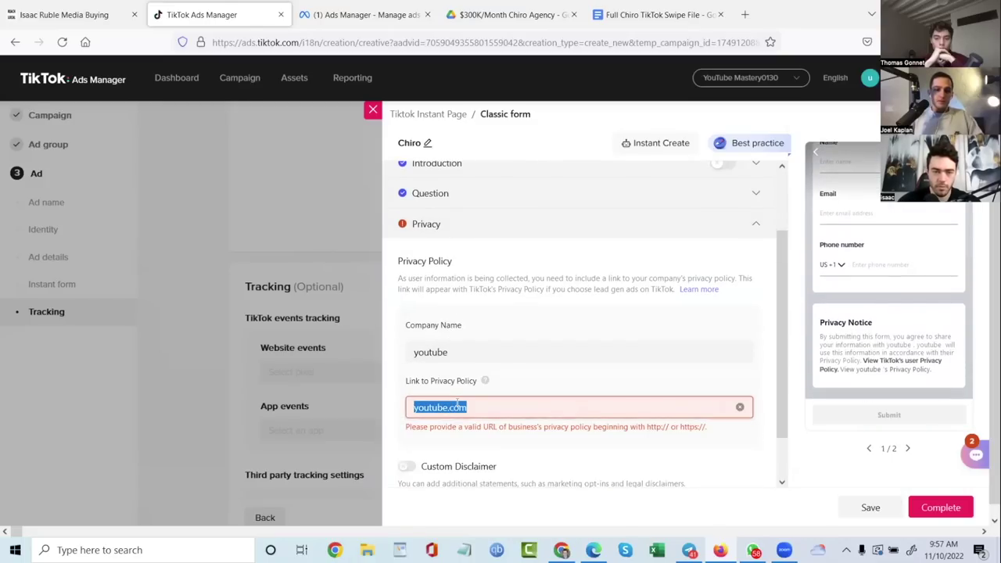
pyautogui.hotkey('ctrl', 'v')
pyautogui.click(942, 505)
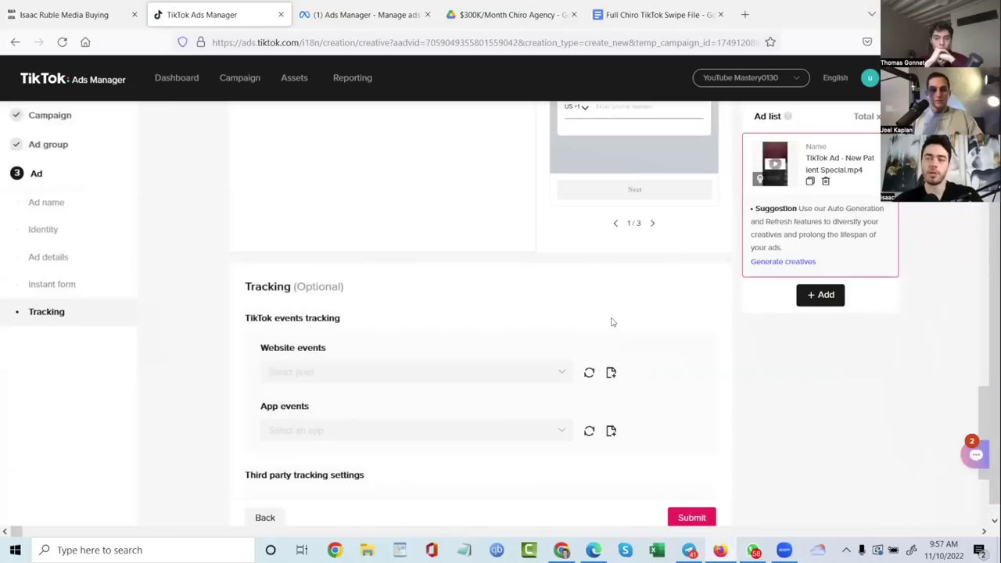
# Duplicate the New Patient Special ad in the ad list and select the copy for editing
pyautogui.scroll(4, 440, 338)
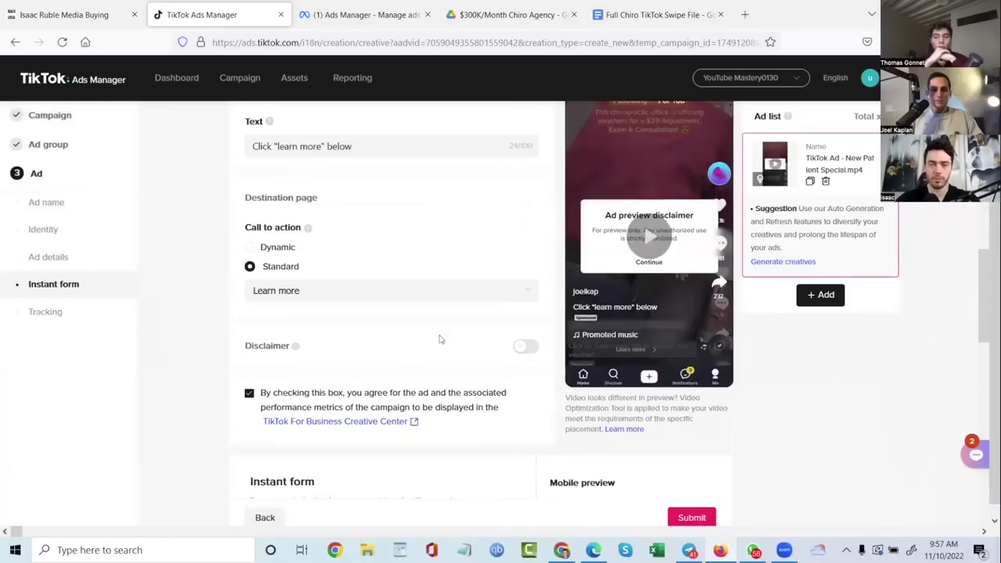
pyautogui.scroll(2, 442, 289)
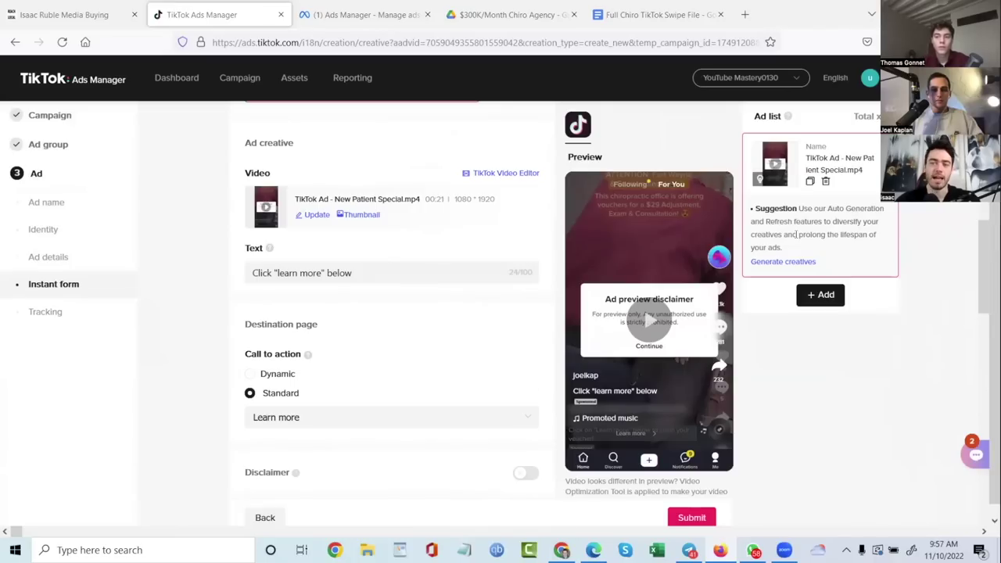
pyautogui.click(809, 183)
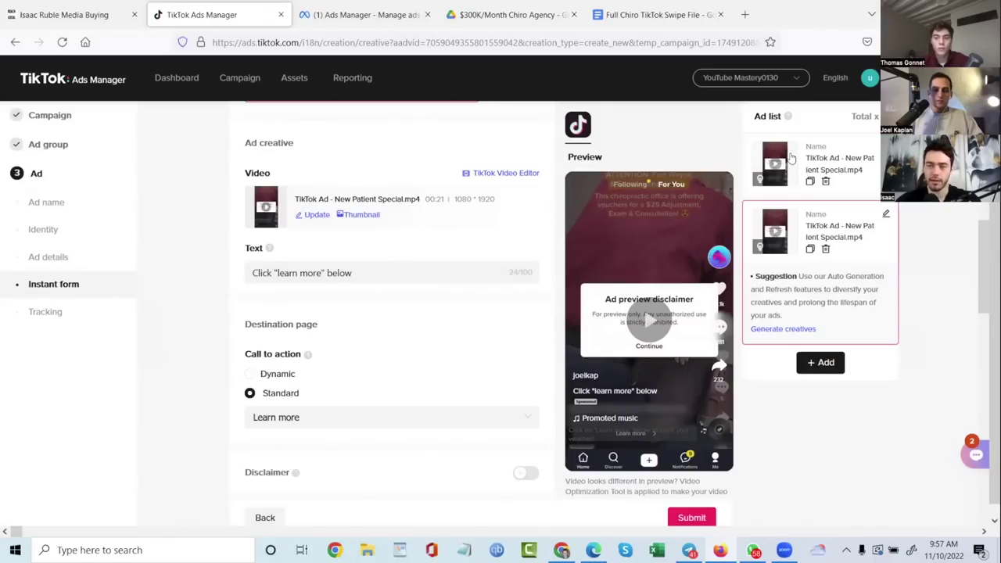
pyautogui.click(791, 156)
pyautogui.click(787, 301)
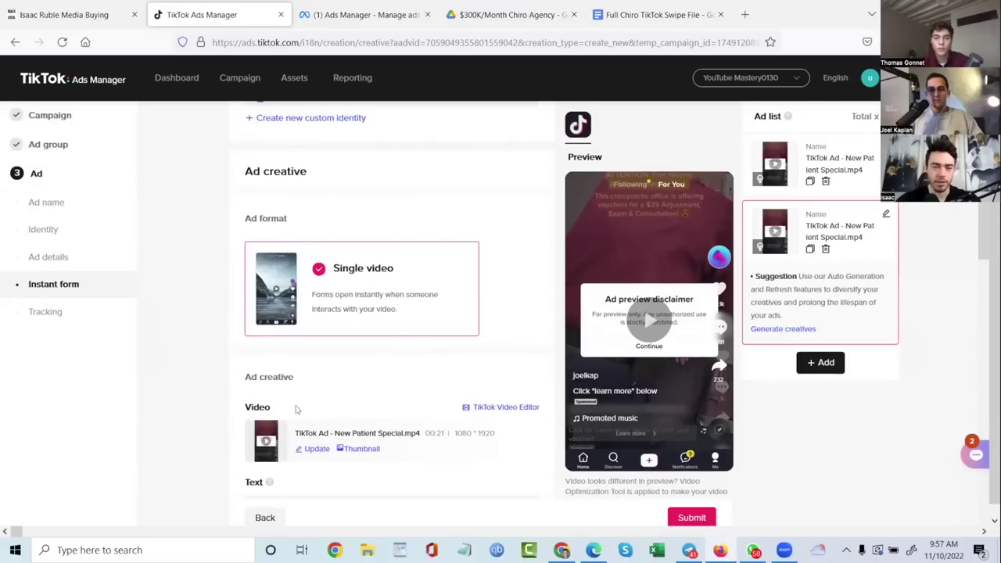
# Update the copied ad's video from the library, choosing the 21-second TikTok Ad - New Patient Special video
pyautogui.click(313, 448)
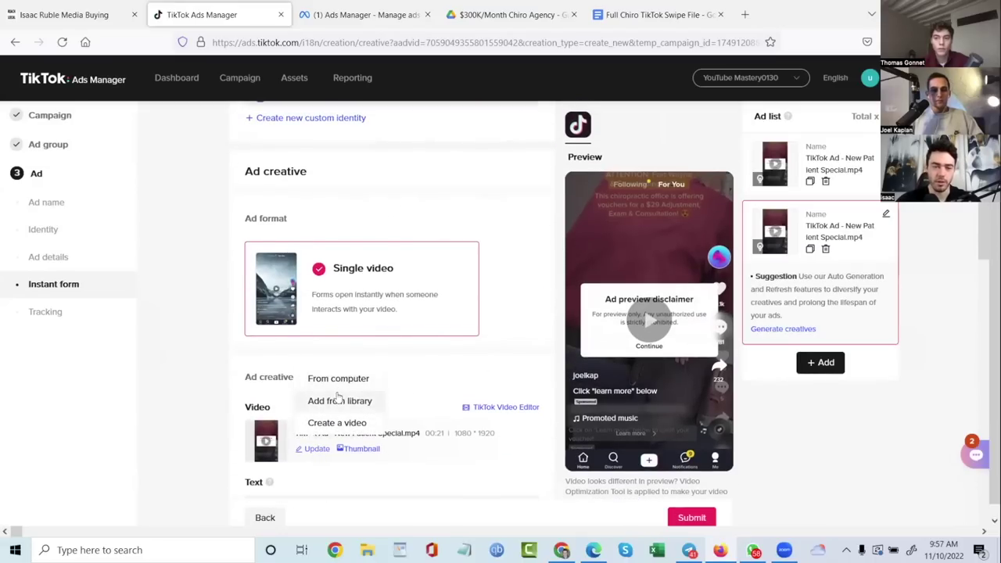
pyautogui.click(336, 399)
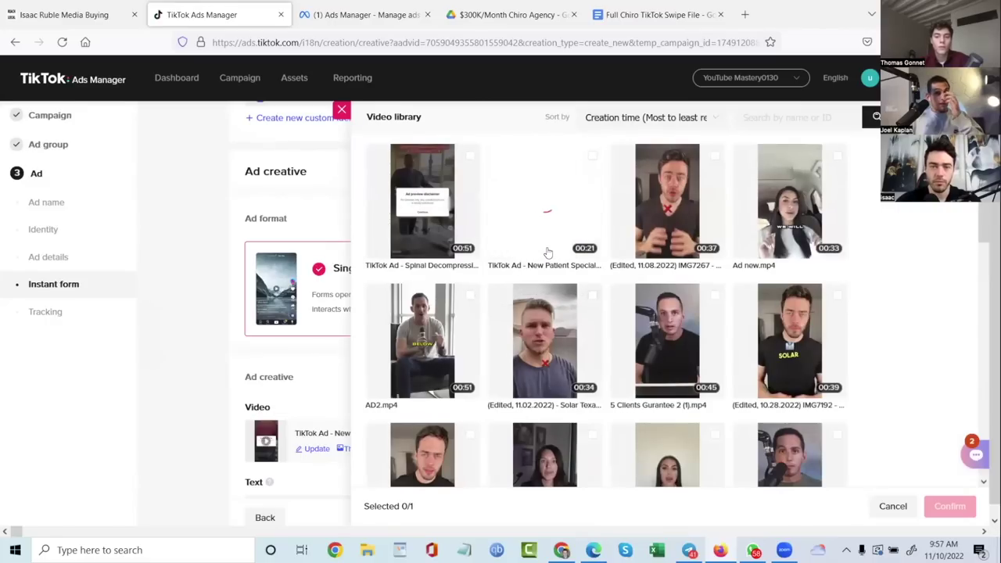
pyautogui.click(545, 227)
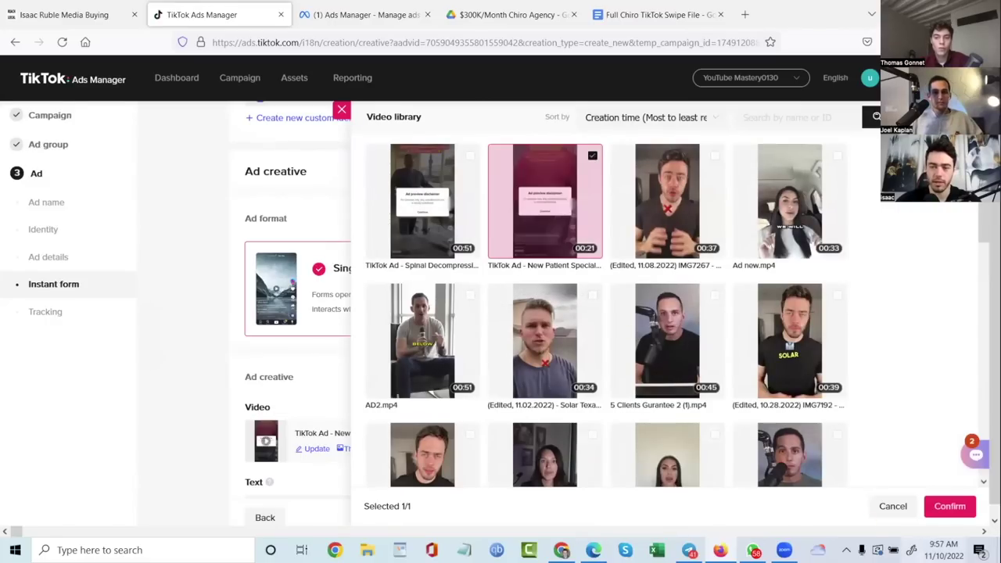
pyautogui.click(949, 506)
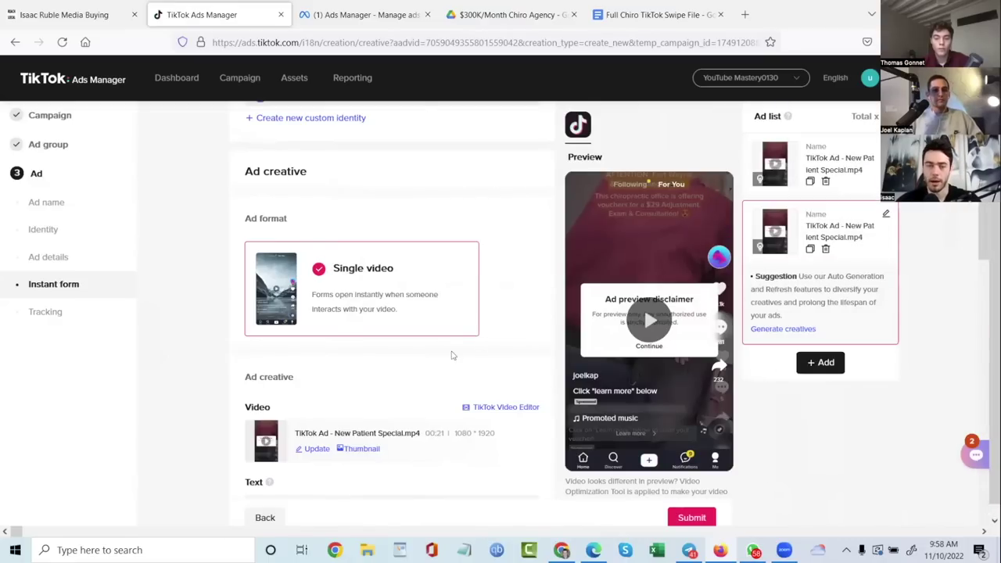
# Submit the campaign with both New Patient Special ads and the selected instant form
pyautogui.scroll(-3, 451, 354)
pyautogui.scroll(-1, 451, 356)
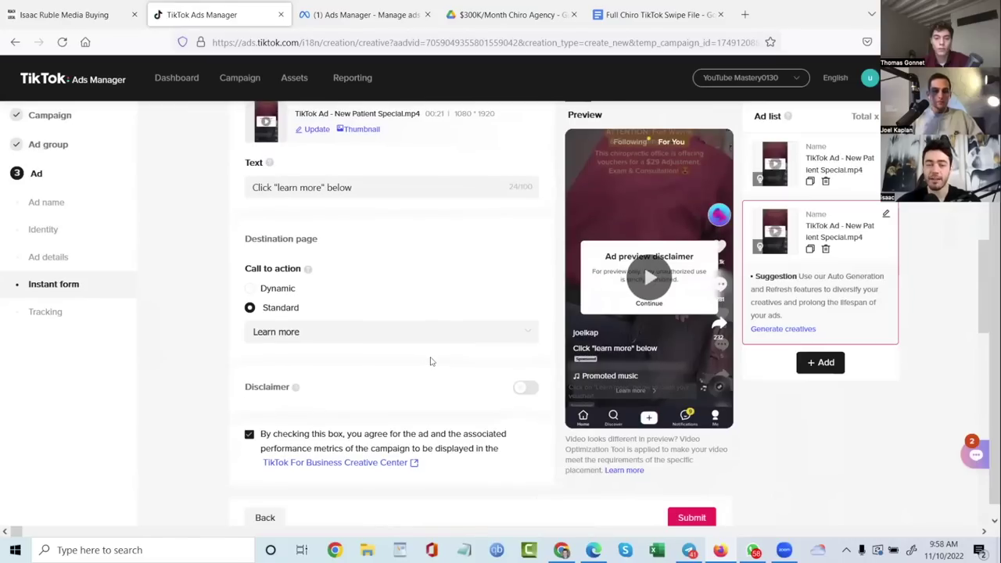
pyautogui.scroll(-3, 430, 360)
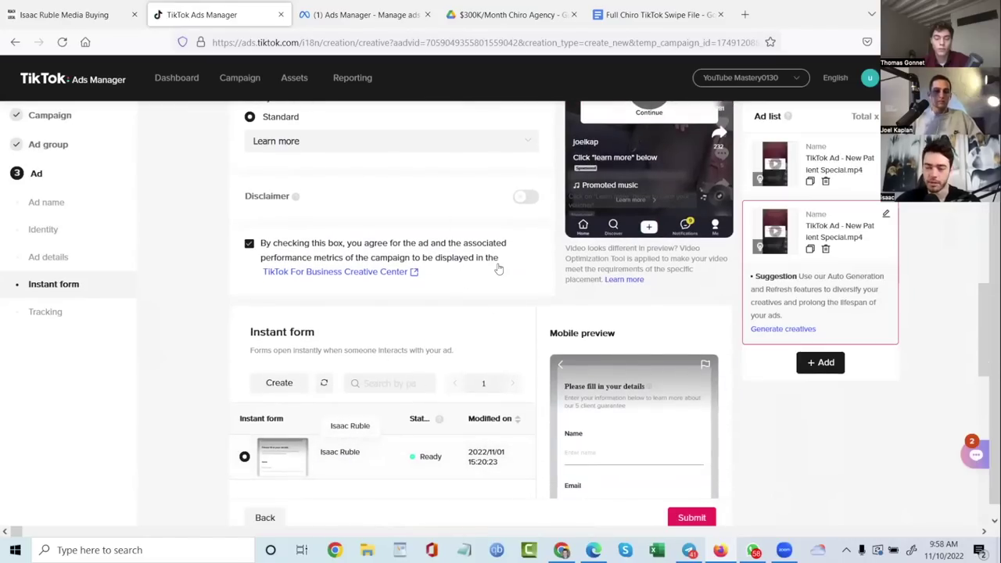
pyautogui.scroll(-2, 499, 268)
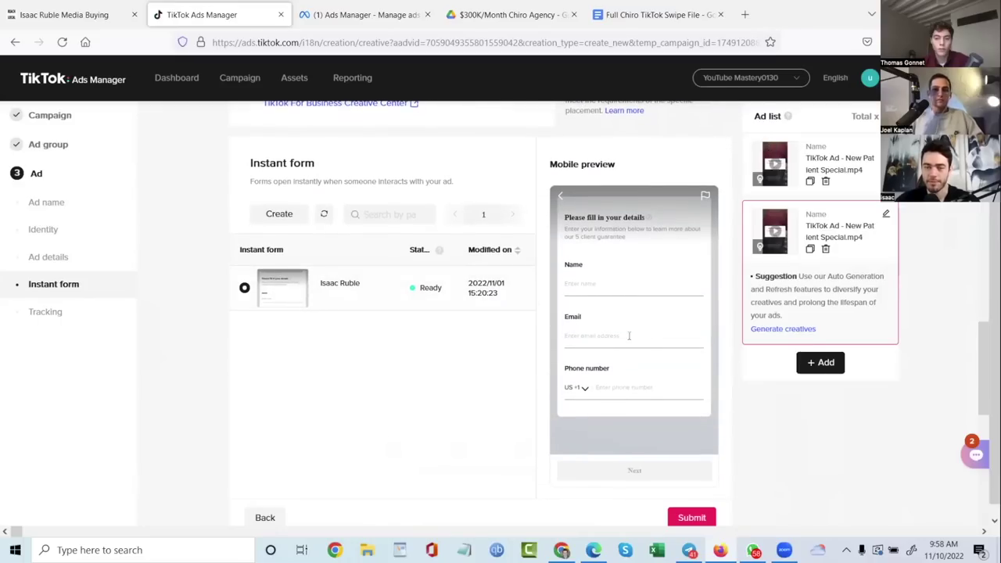
pyautogui.click(682, 519)
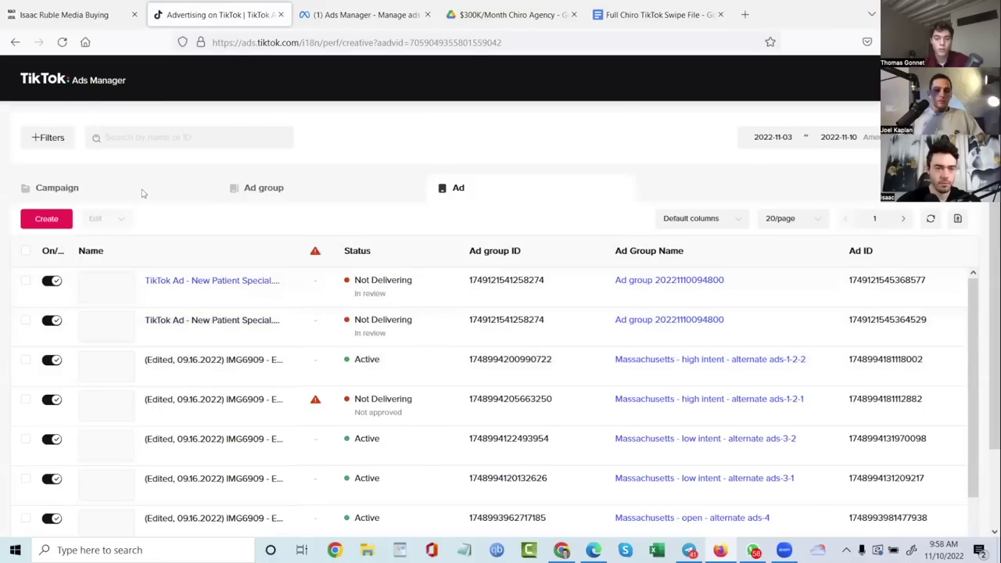
# Switch off the Chiro campaign in the campaign list and open its ad groups
pyautogui.click(143, 194)
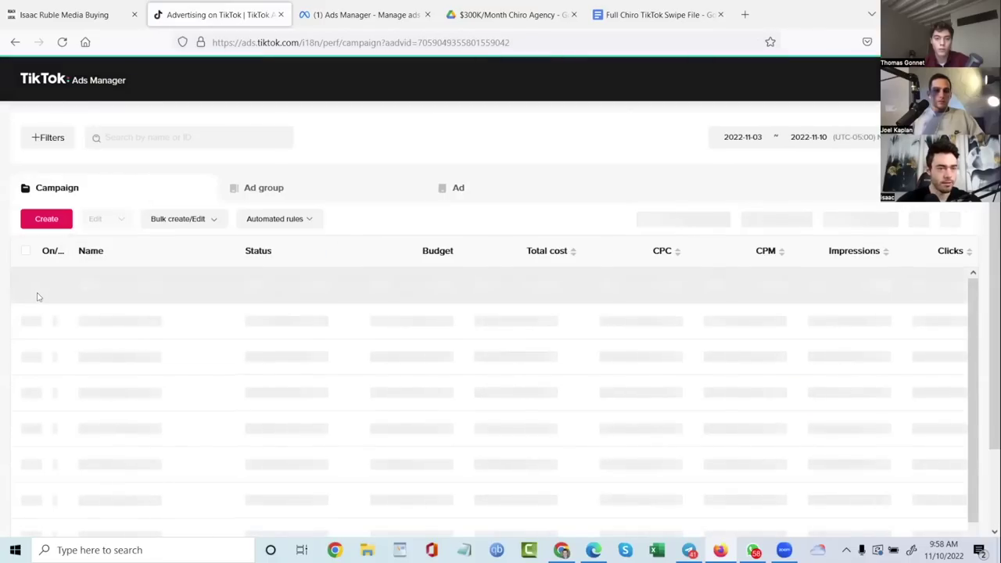
pyautogui.click(52, 326)
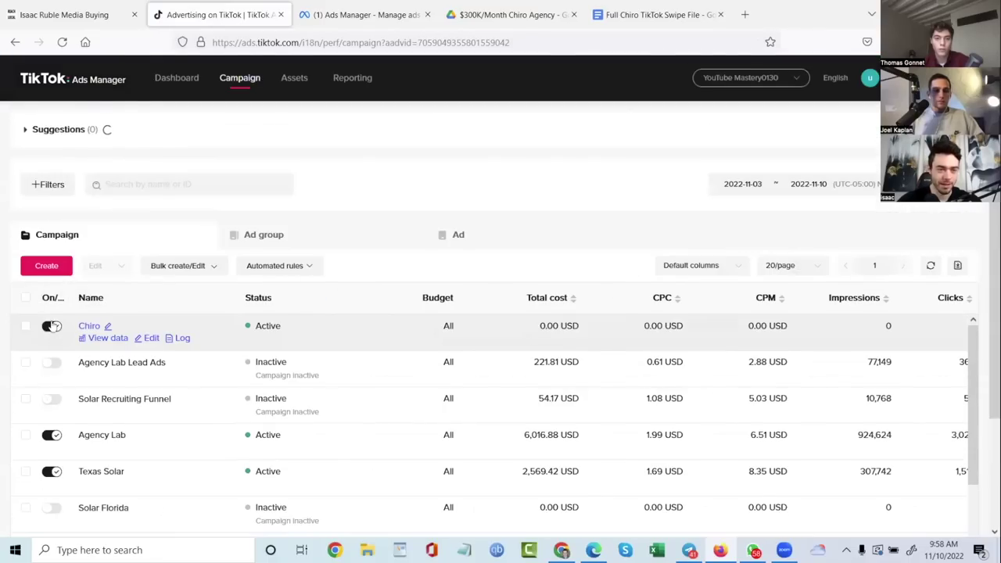
pyautogui.click(89, 345)
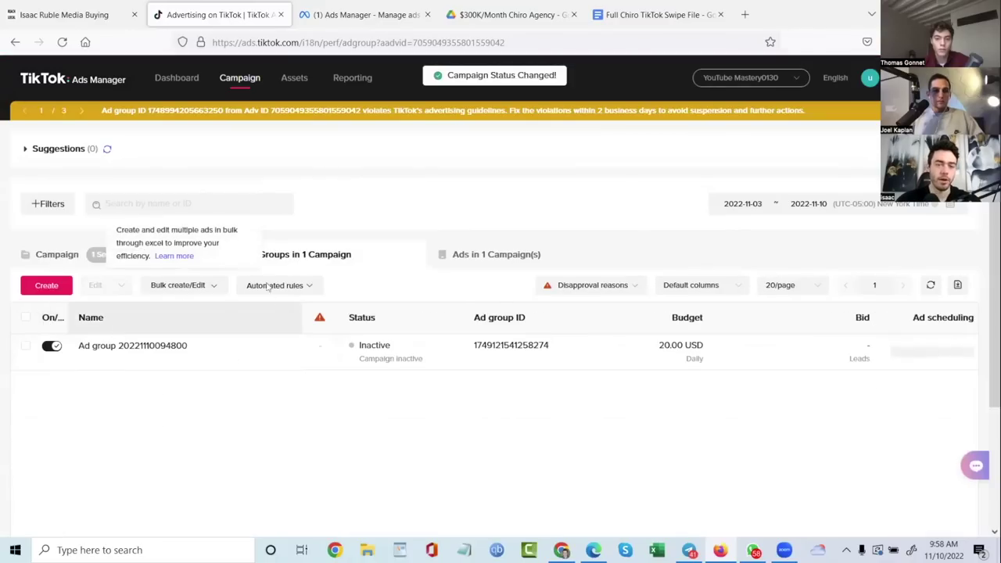
# Rename the Chiro campaign's ad group as Open
pyautogui.click(193, 348)
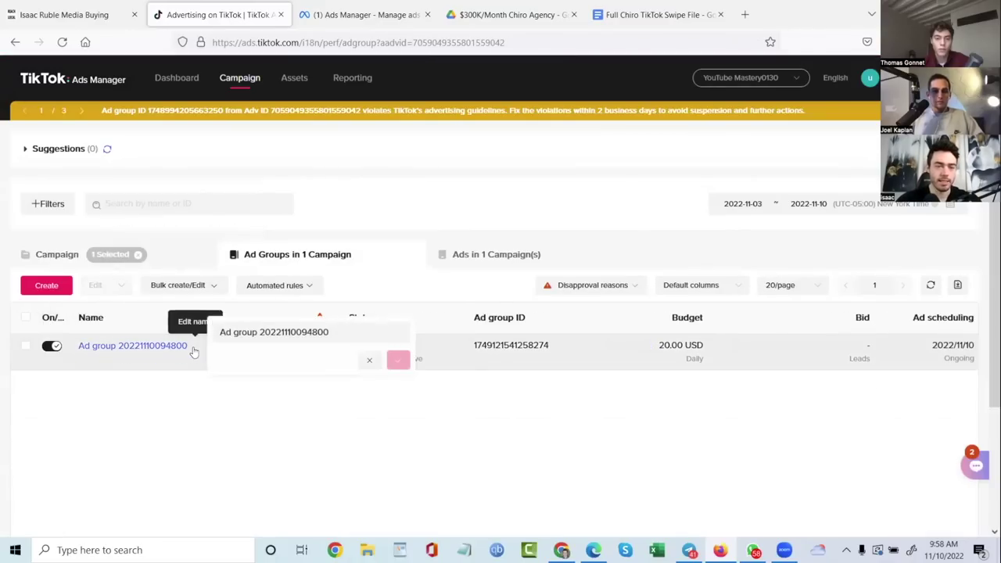
pyautogui.tripleClick(241, 333)
pyautogui.write('Open')
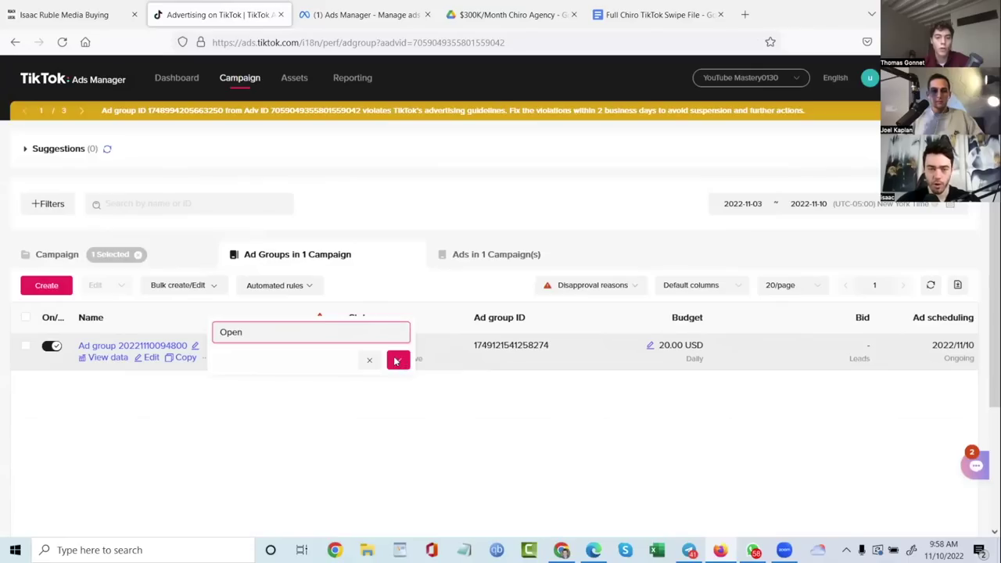
pyautogui.click(399, 361)
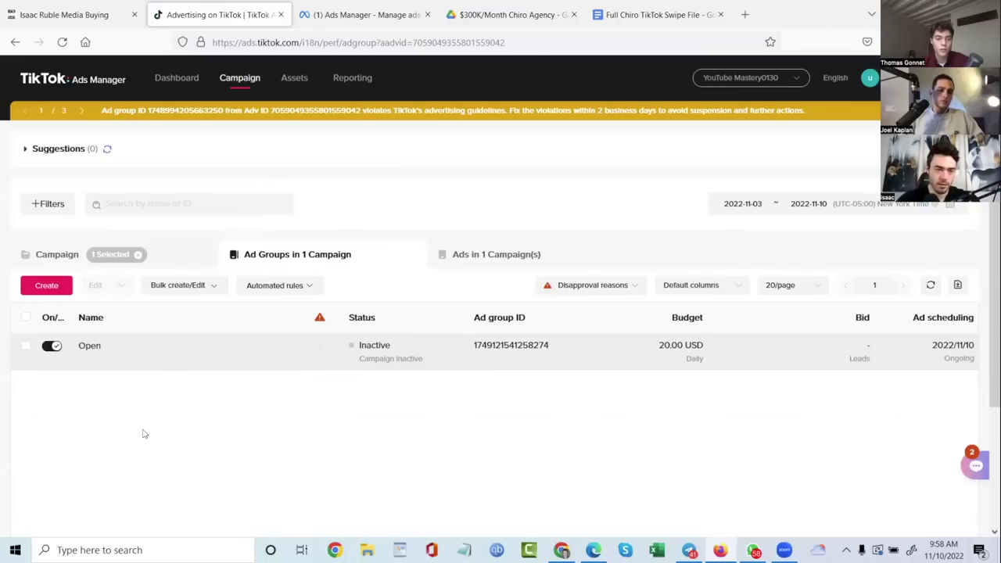
# Make 2 copies of the Open ad group within the existing Chiro campaign
pyautogui.click(170, 355)
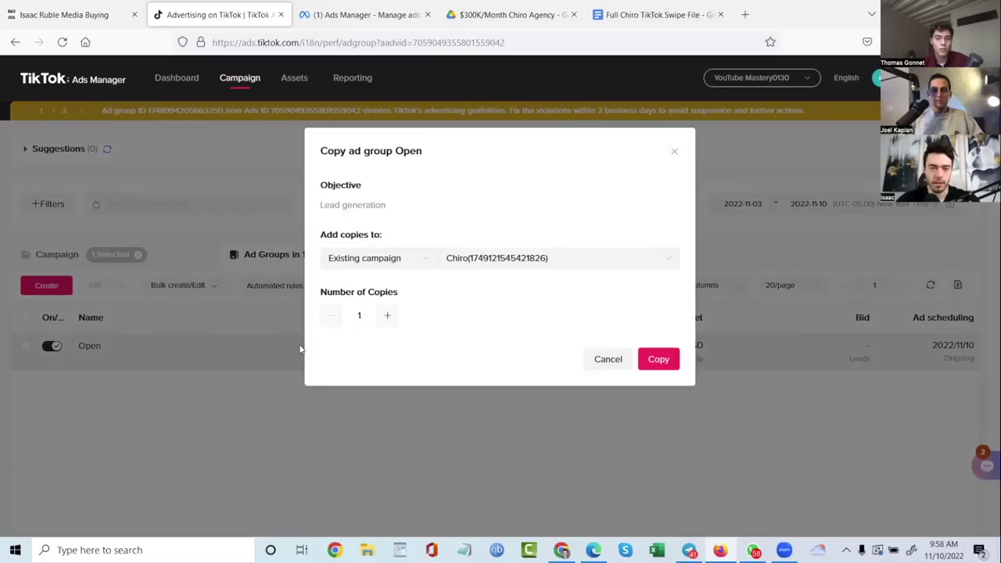
pyautogui.click(386, 317)
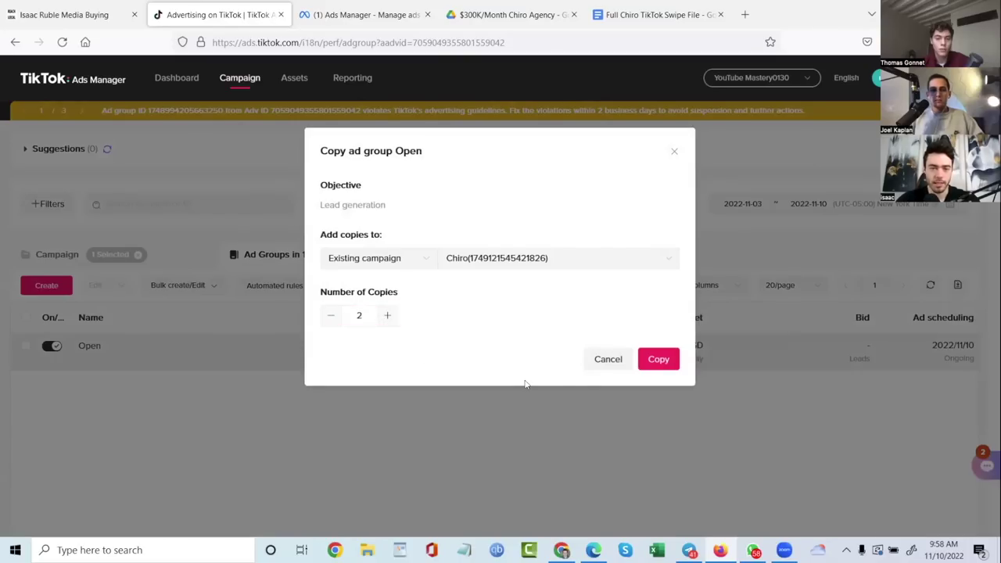
pyautogui.click(658, 360)
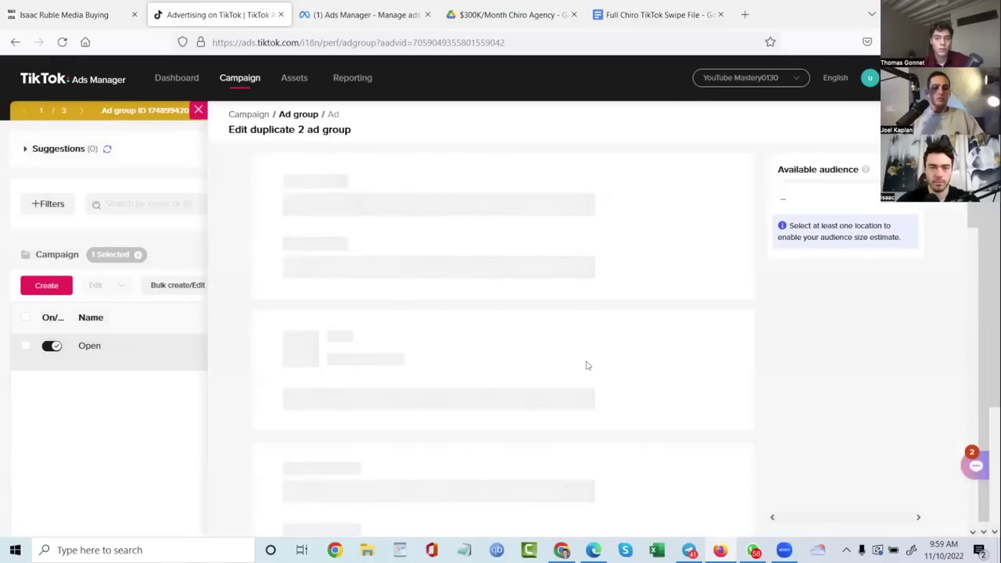
# Name the two duplicate ad groups Low Intent and High Intent and apply the names
pyautogui.click(646, 204)
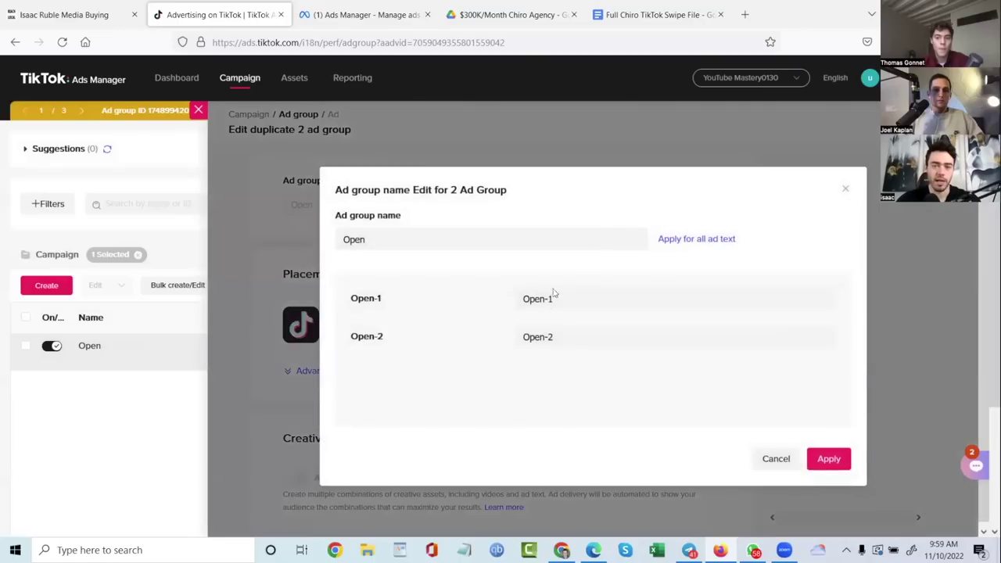
pyautogui.click(550, 299)
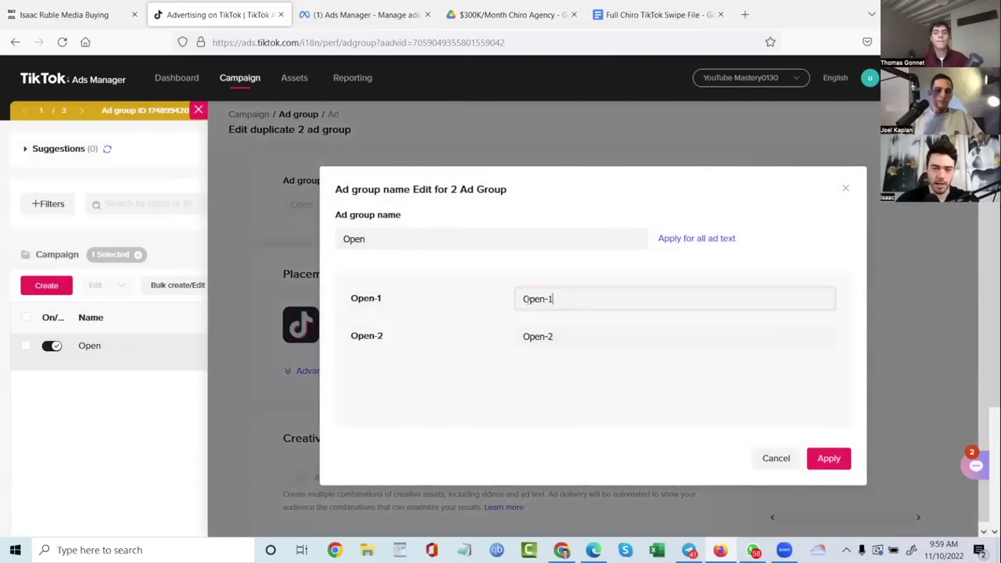
pyautogui.hotkey('ctrl', 'a')
pyautogui.write('Low')
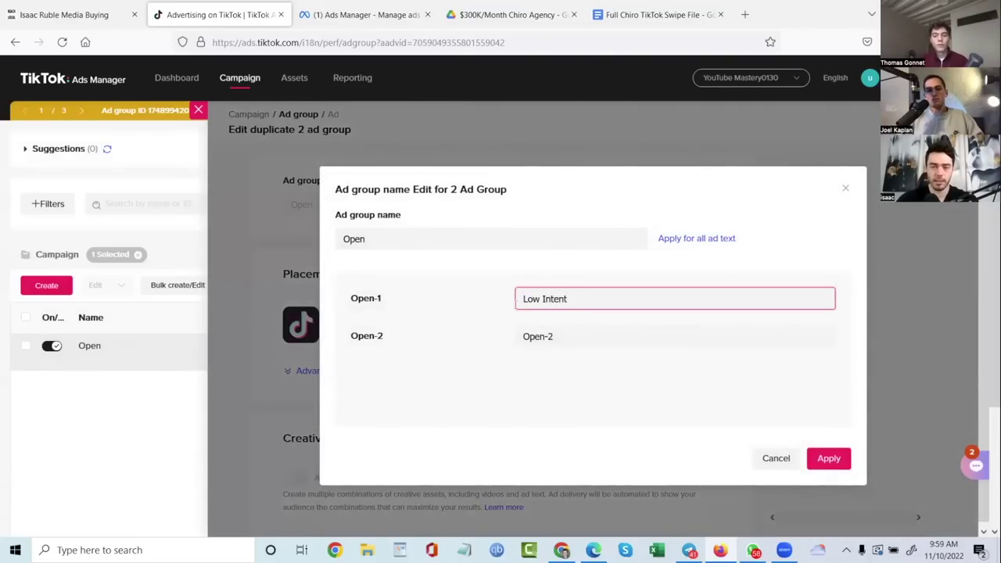
pyautogui.click(544, 335)
pyautogui.hotkey('ctrl', 'a')
pyautogui.write('H')
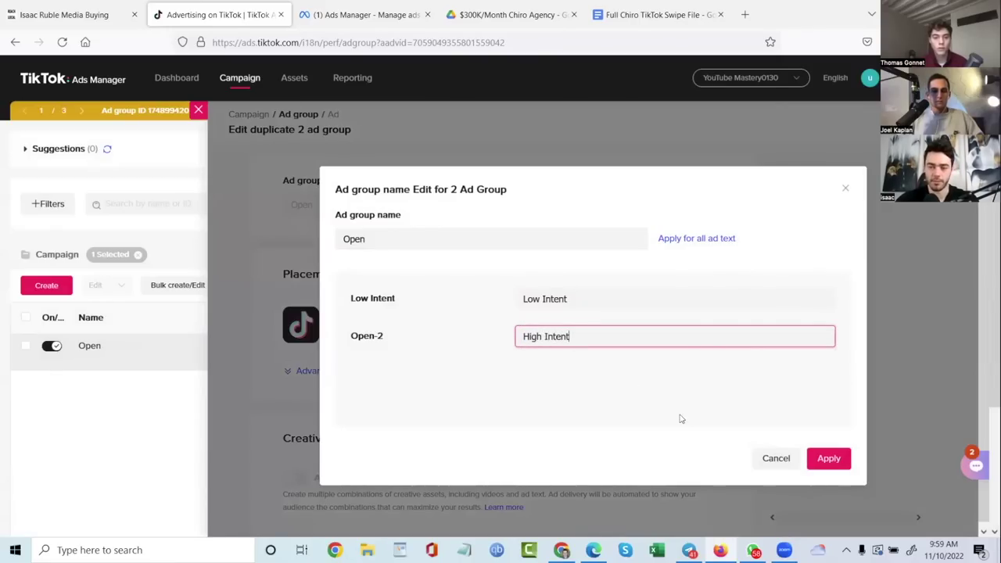
pyautogui.write('igh Intent')
pyautogui.click(828, 458)
# Add interests, video interactions and creator interactions as targeting criteria for the two duplicate ad groups
pyautogui.scroll(-5, 290, 387)
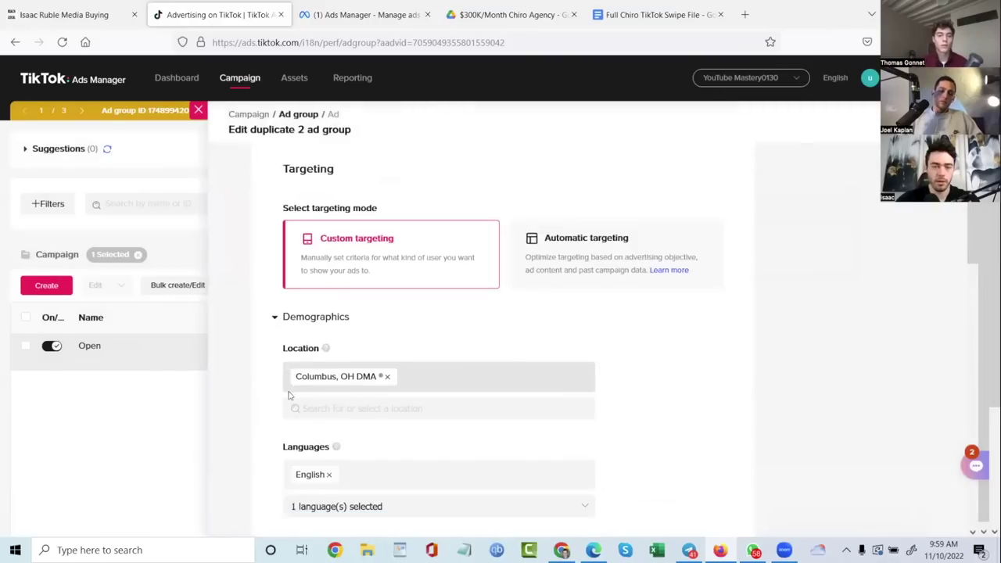
pyautogui.scroll(-4, 429, 358)
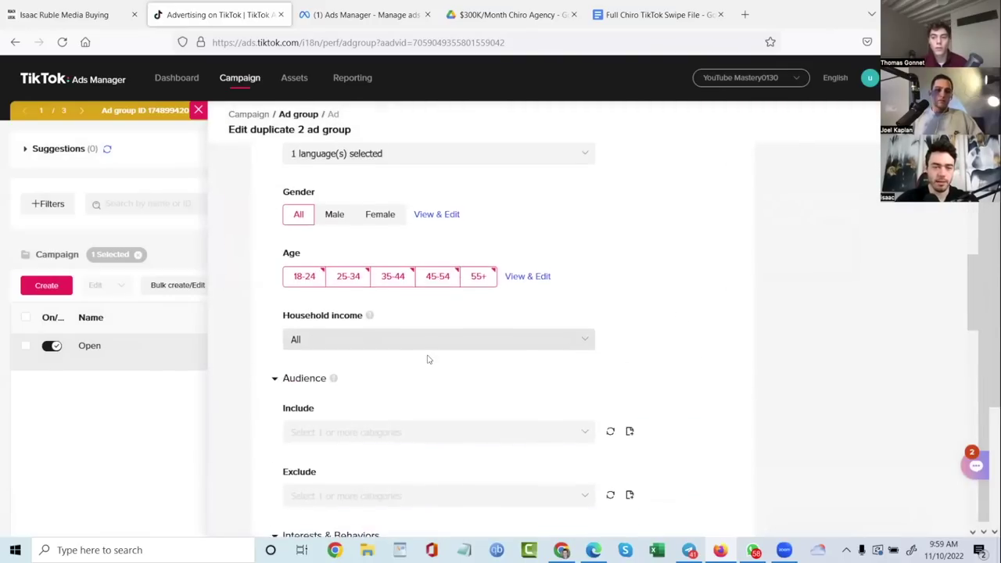
pyautogui.scroll(-5, 429, 359)
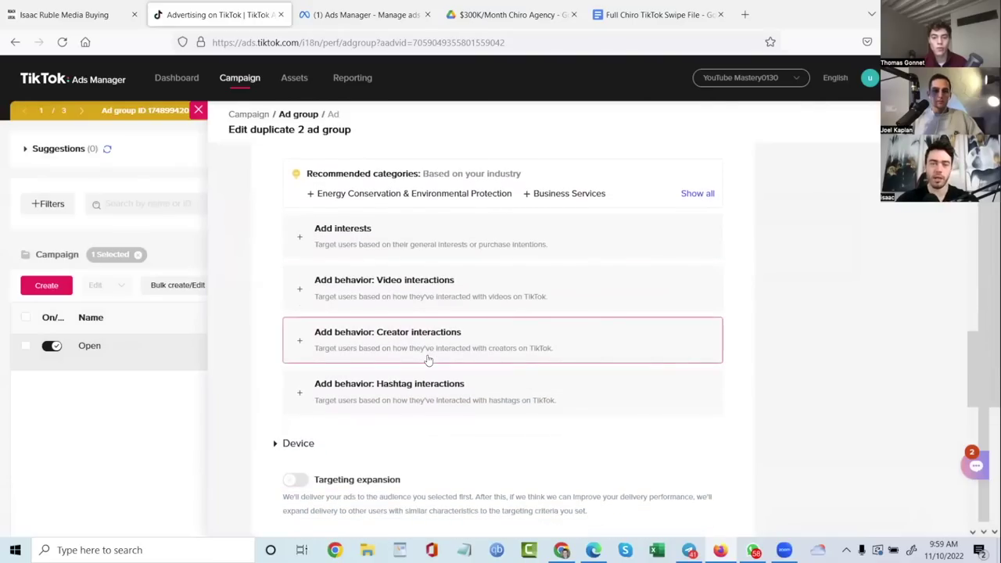
pyautogui.click(508, 226)
pyautogui.scroll(-1, 383, 293)
pyautogui.click(381, 291)
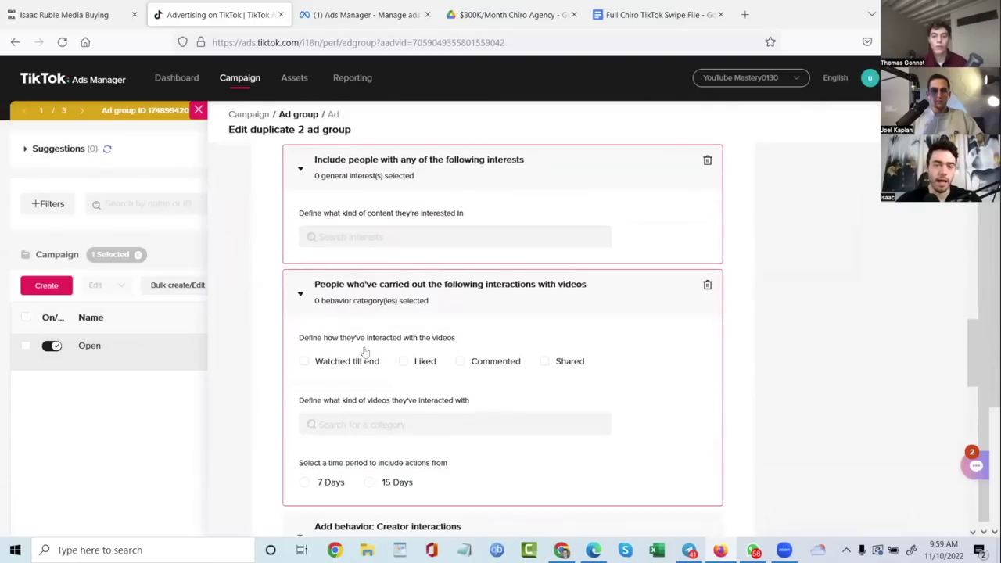
pyautogui.scroll(-1, 336, 453)
pyautogui.click(342, 462)
pyautogui.scroll(-2, 346, 423)
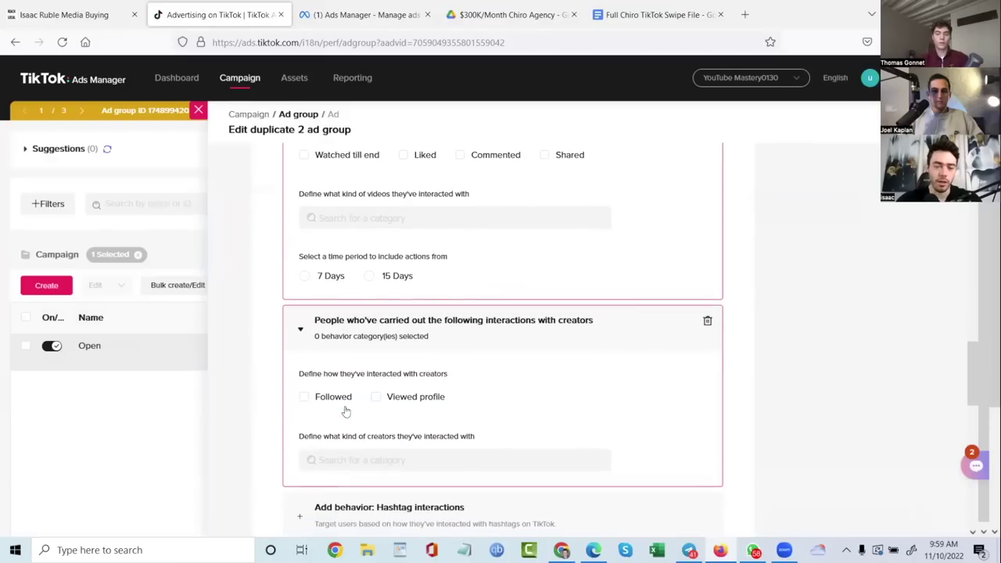
# Target the interests Financial Services, Sports & Outdoors, Household Products, Food & Beverage, Business Services, Apparel & Accessories and Travel
pyautogui.scroll(3, 348, 410)
pyautogui.click(313, 237)
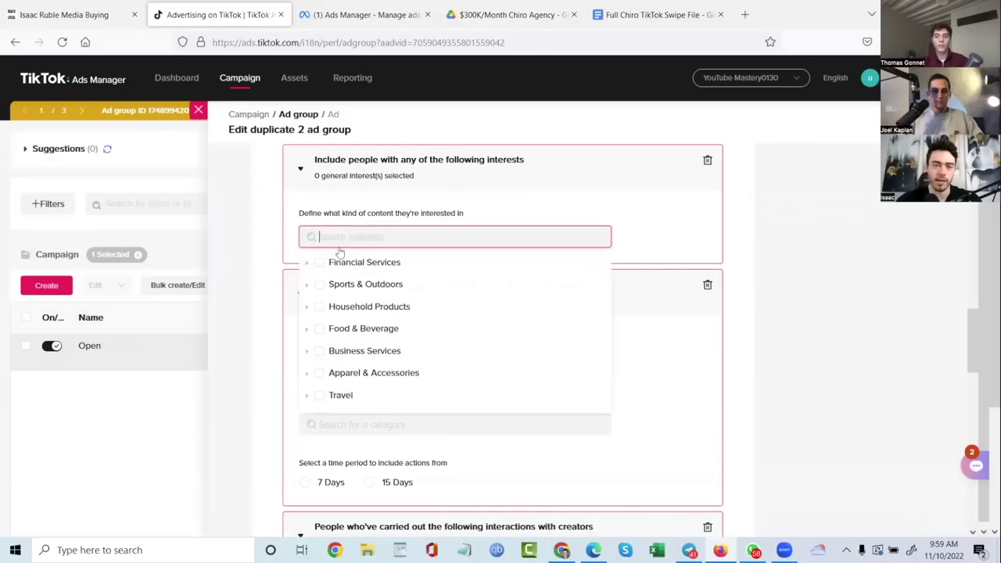
pyautogui.click(321, 262)
pyautogui.click(319, 319)
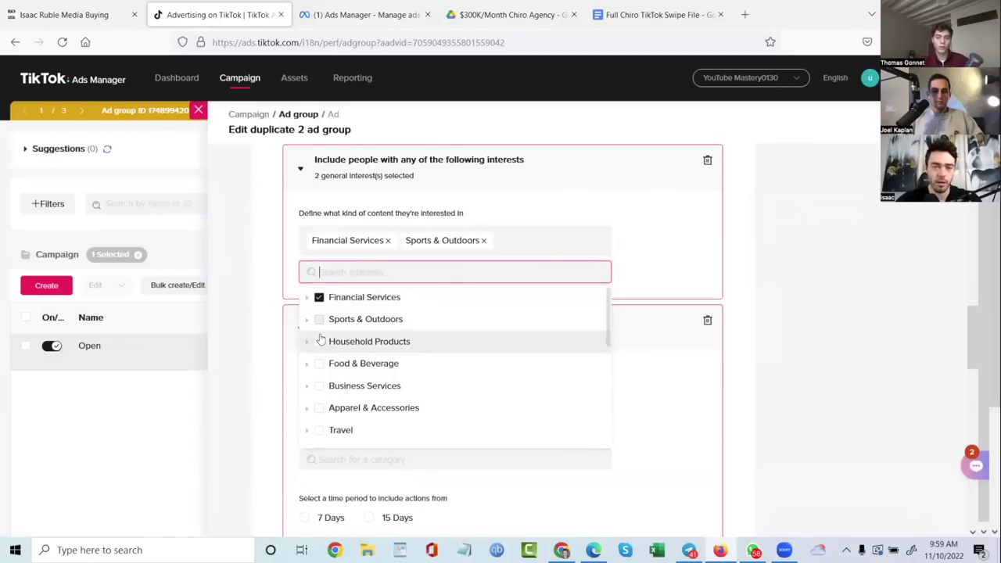
pyautogui.click(319, 341)
pyautogui.click(319, 362)
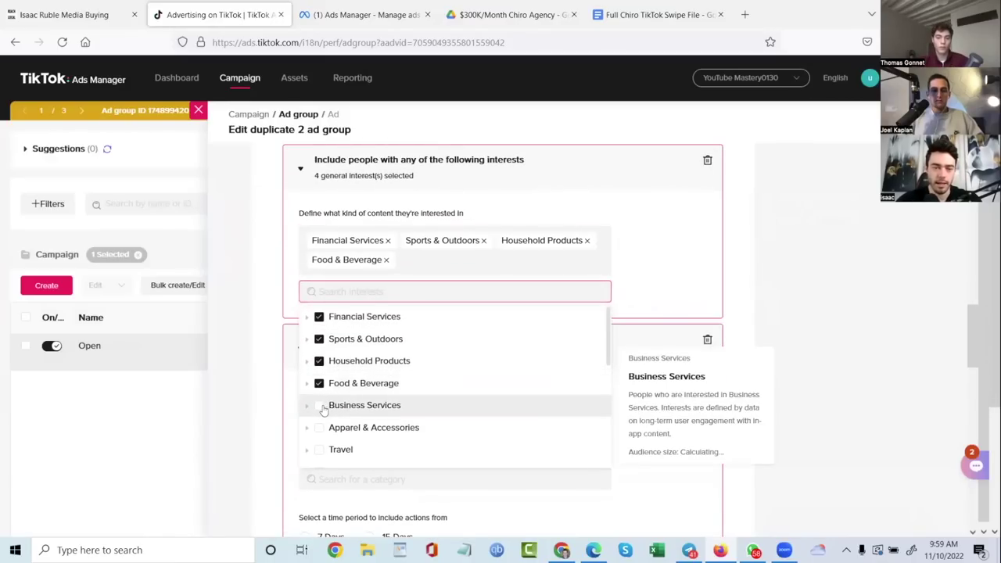
pyautogui.click(319, 404)
pyautogui.scroll(-1, 318, 344)
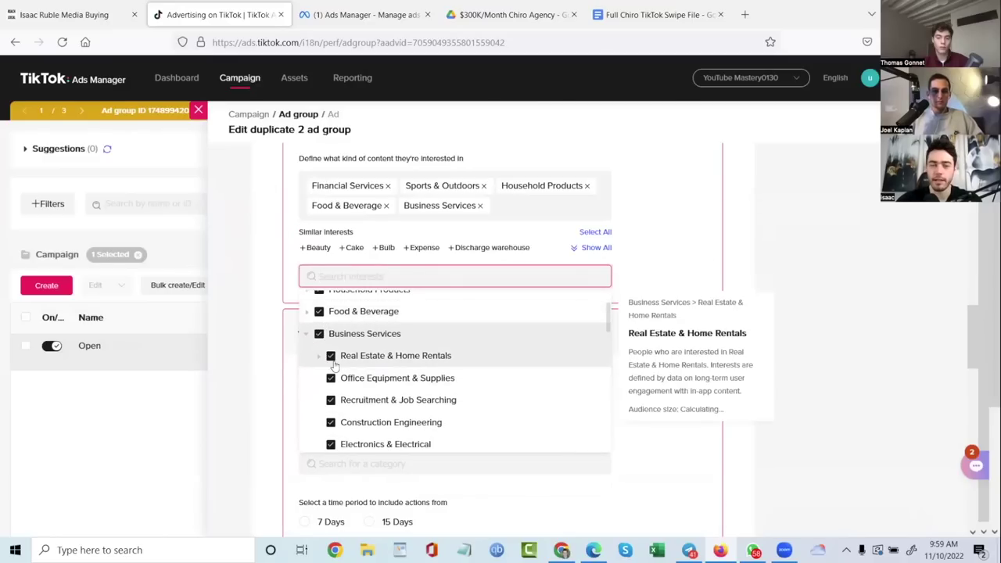
pyautogui.scroll(-5, 343, 431)
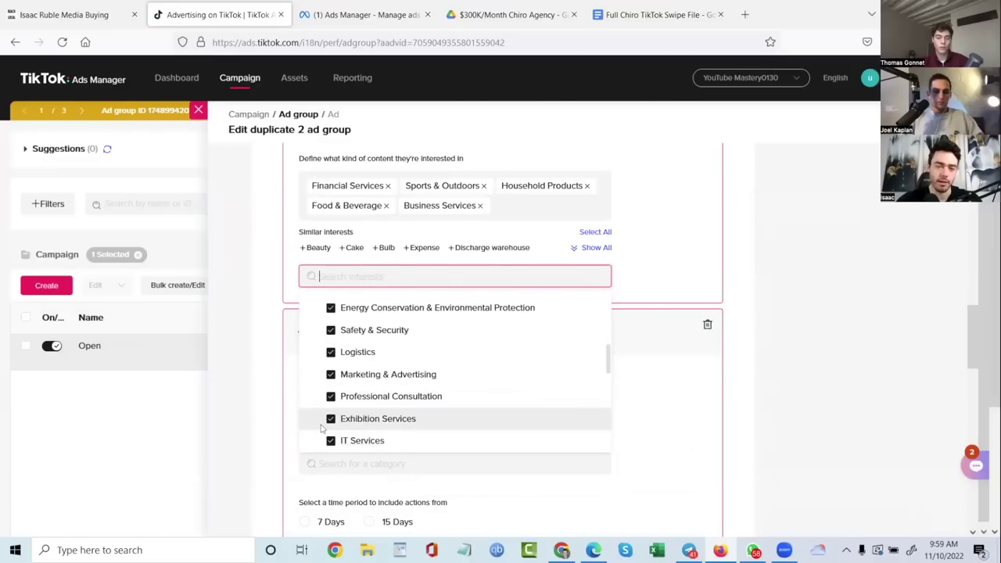
pyautogui.scroll(-1, 320, 425)
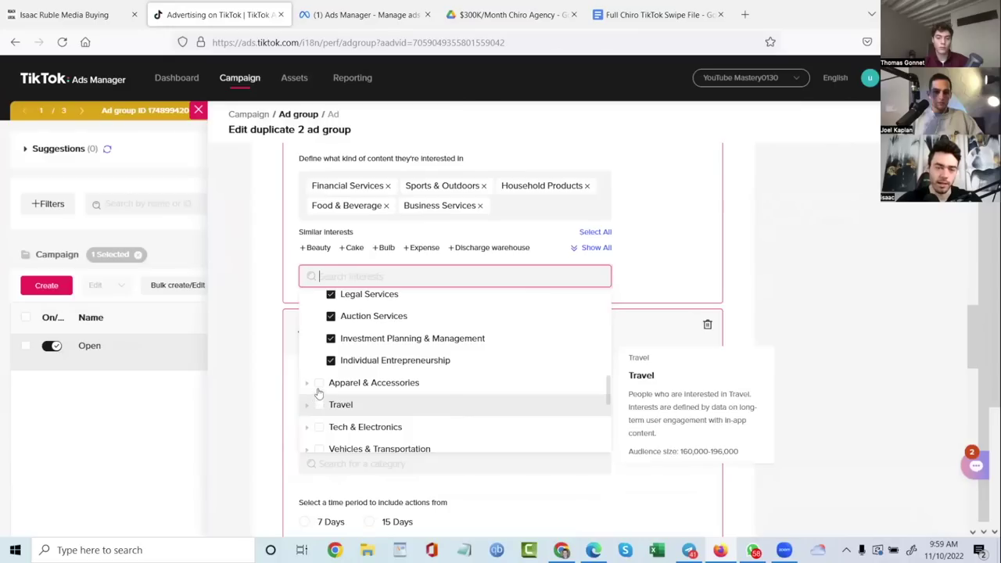
pyautogui.click(319, 383)
pyautogui.click(319, 405)
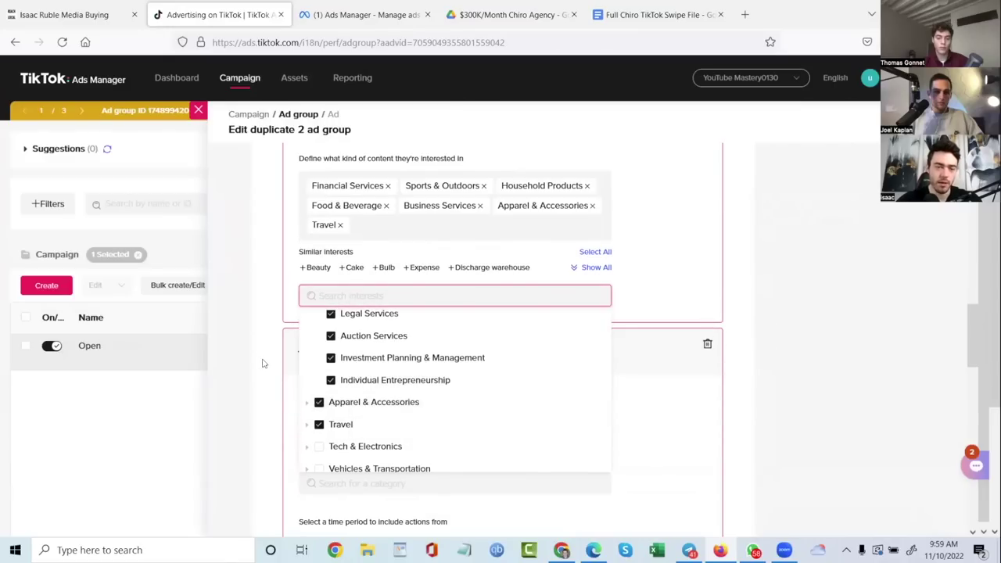
pyautogui.click(263, 363)
# Choose Talents, Nature, Lifestyle and Society as the video categories for the video interaction targeting
pyautogui.scroll(-2, 262, 363)
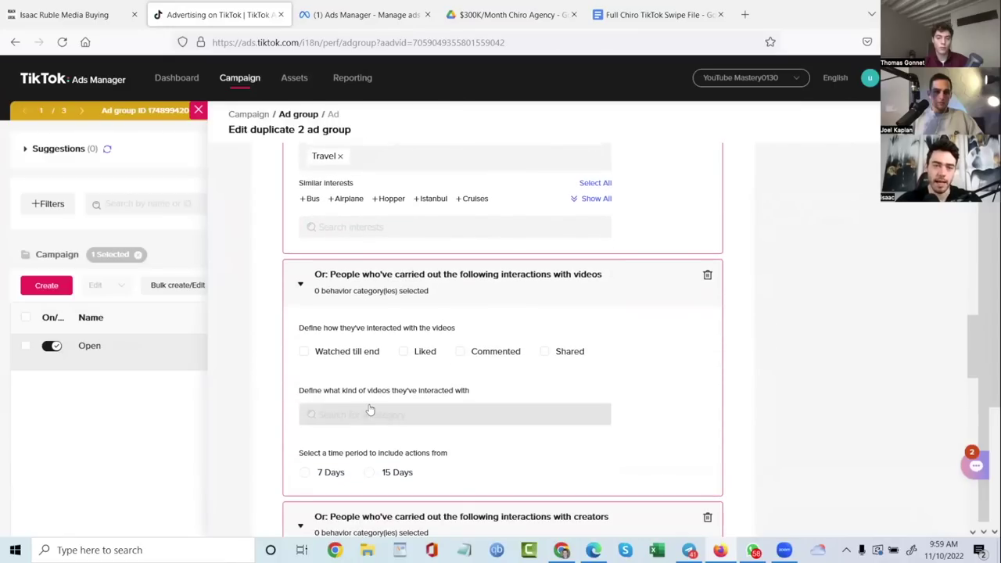
pyautogui.click(312, 413)
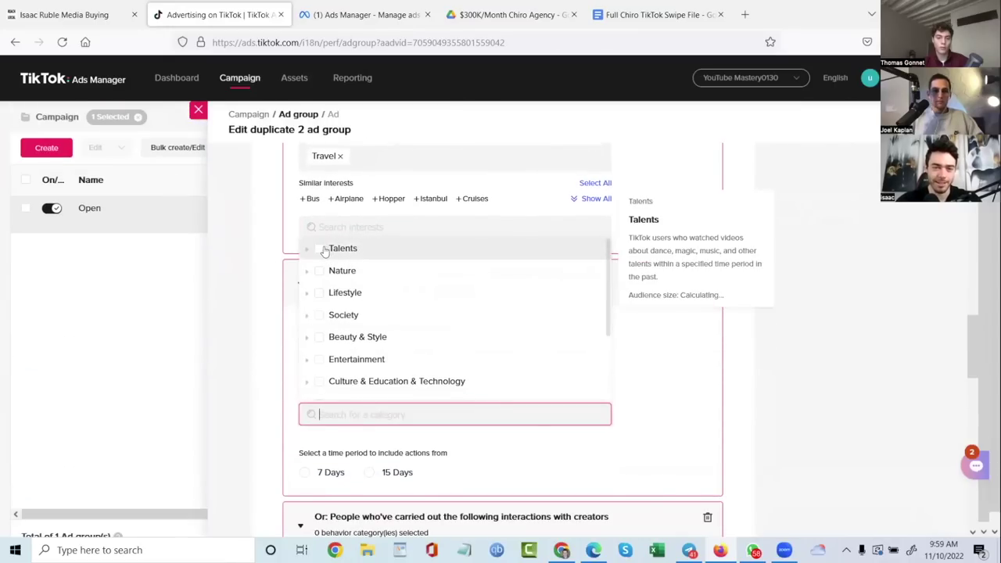
pyautogui.click(323, 249)
pyautogui.click(319, 306)
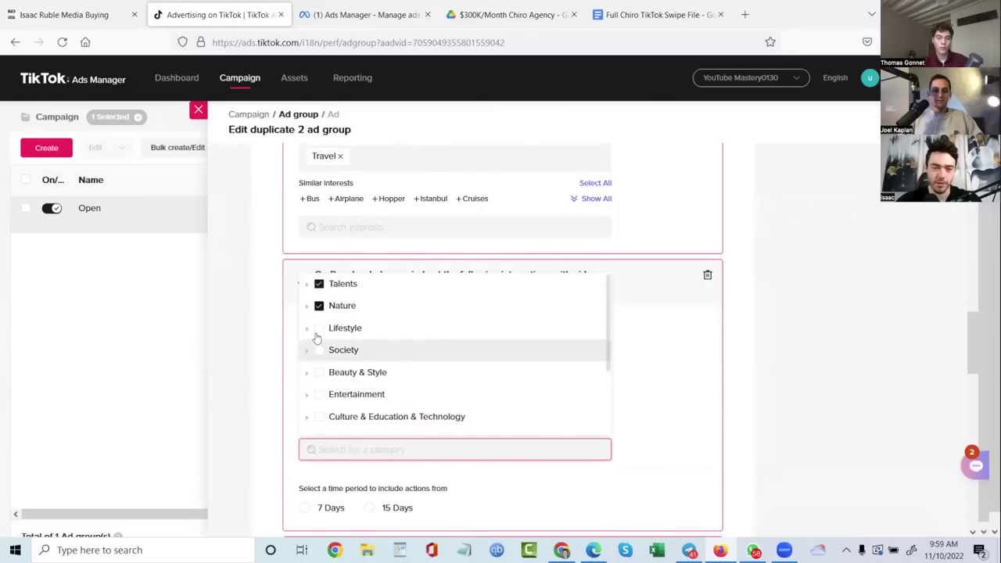
pyautogui.click(319, 327)
pyautogui.click(317, 350)
pyautogui.click(265, 327)
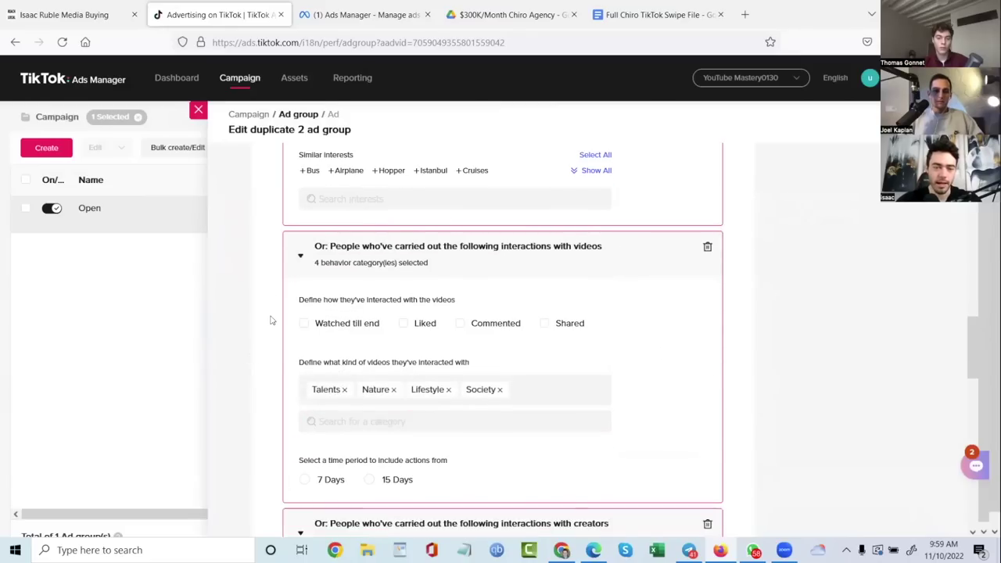
# Choose Comedy, Drama, Talent and Relationship as the creator categories for the creator interaction targeting
pyautogui.scroll(-2, 271, 320)
pyautogui.click(346, 482)
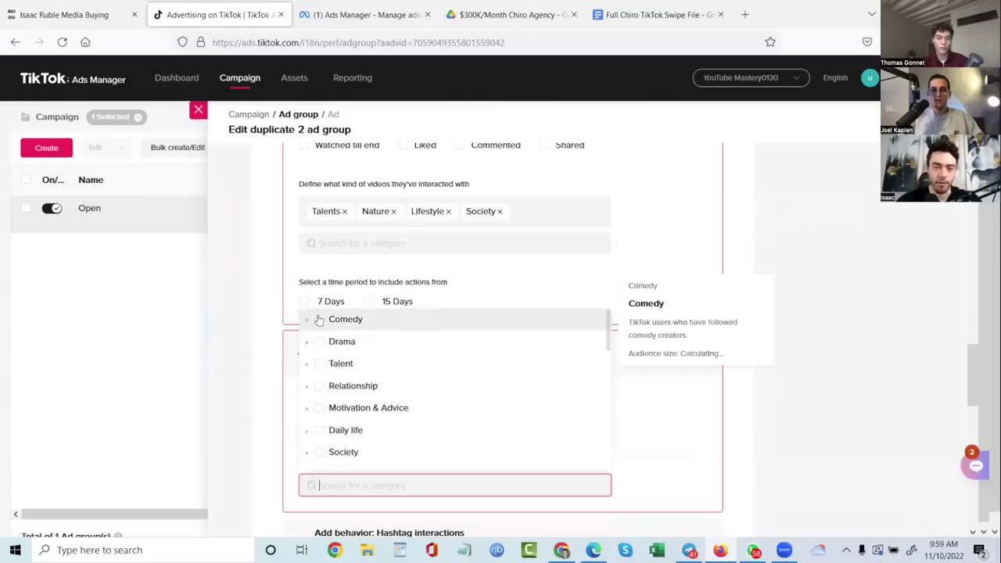
pyautogui.click(319, 321)
pyautogui.click(319, 377)
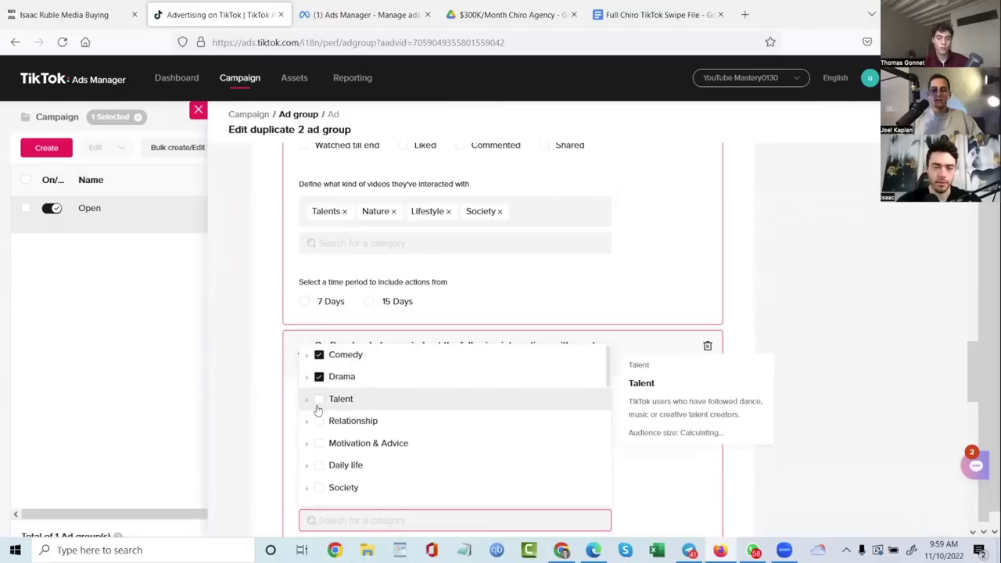
pyautogui.click(319, 399)
pyautogui.click(319, 421)
pyautogui.click(270, 384)
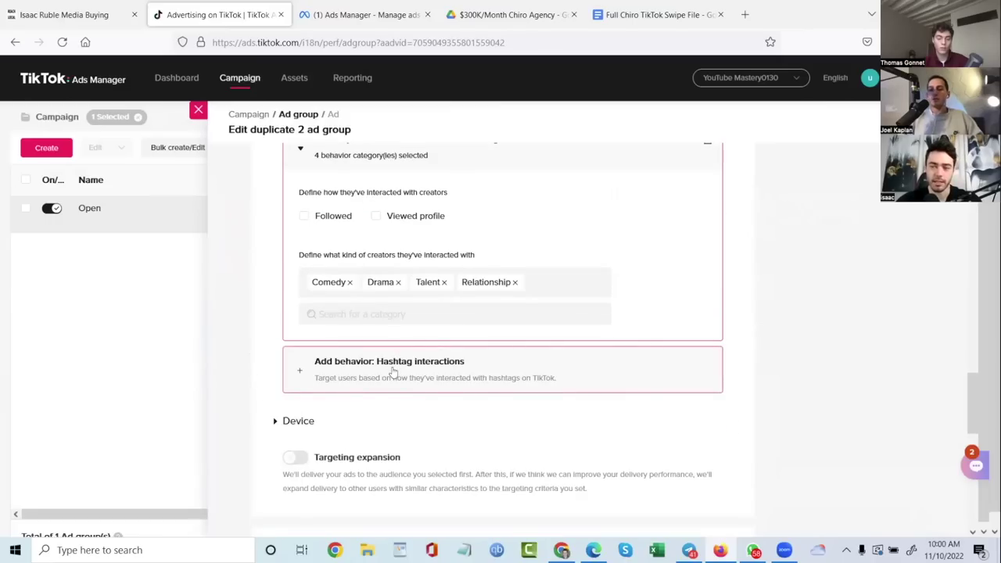
# Define video interactions as Watched till end and Shared within 7 days, and creator interactions as Followed
pyautogui.scroll(3, 394, 373)
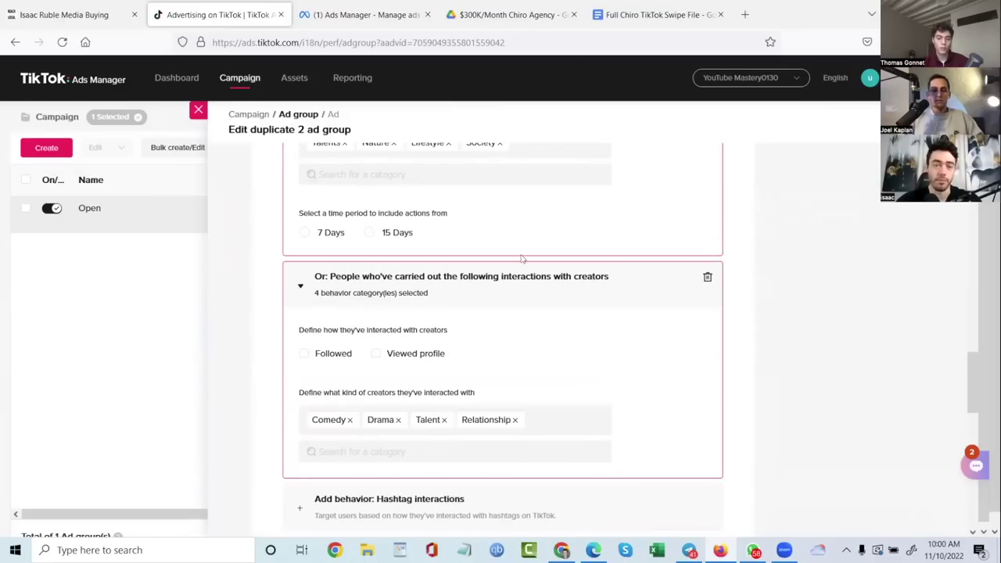
pyautogui.scroll(2, 521, 259)
pyautogui.scroll(5, 519, 259)
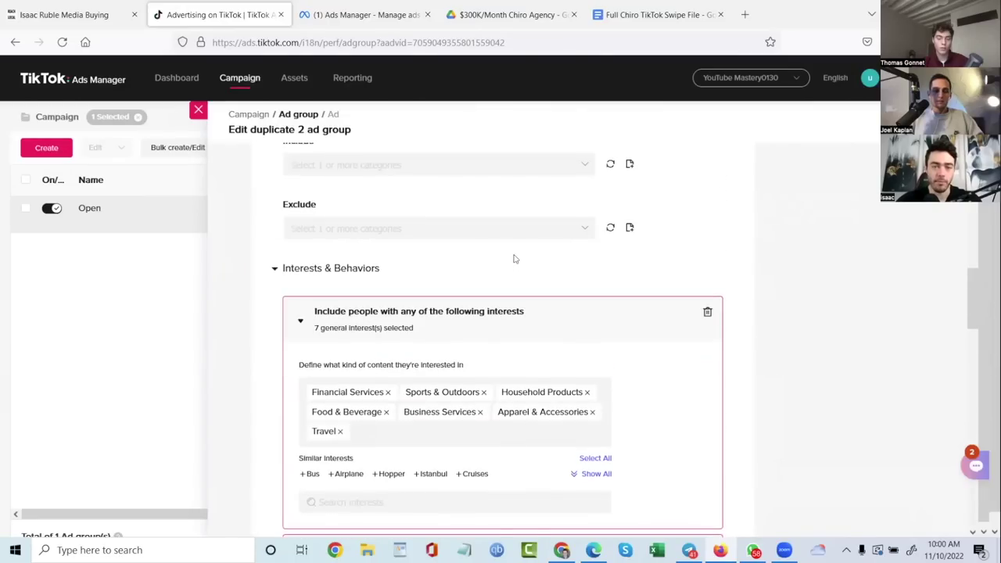
pyautogui.scroll(-3, 514, 260)
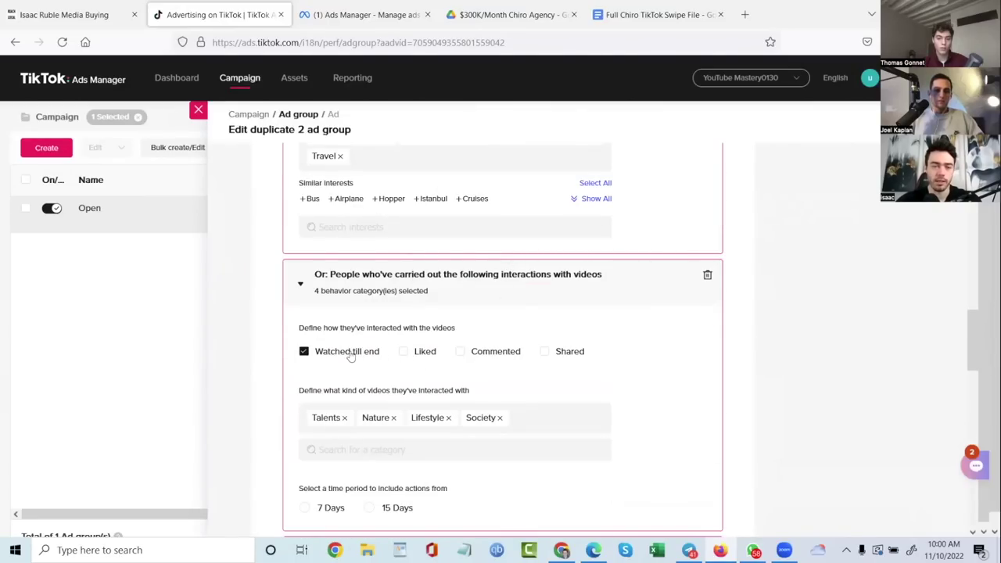
pyautogui.click(579, 353)
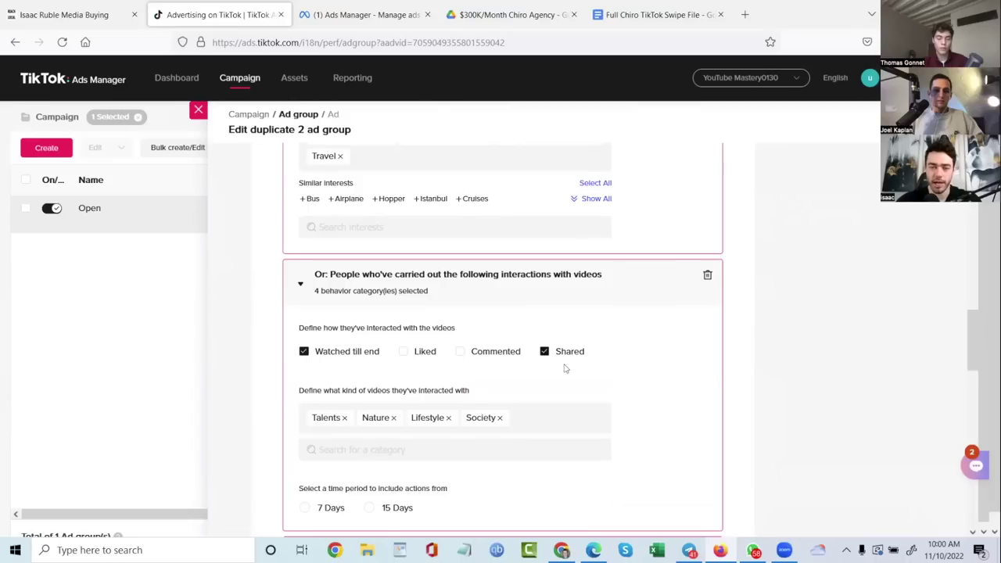
pyautogui.scroll(-4, 274, 399)
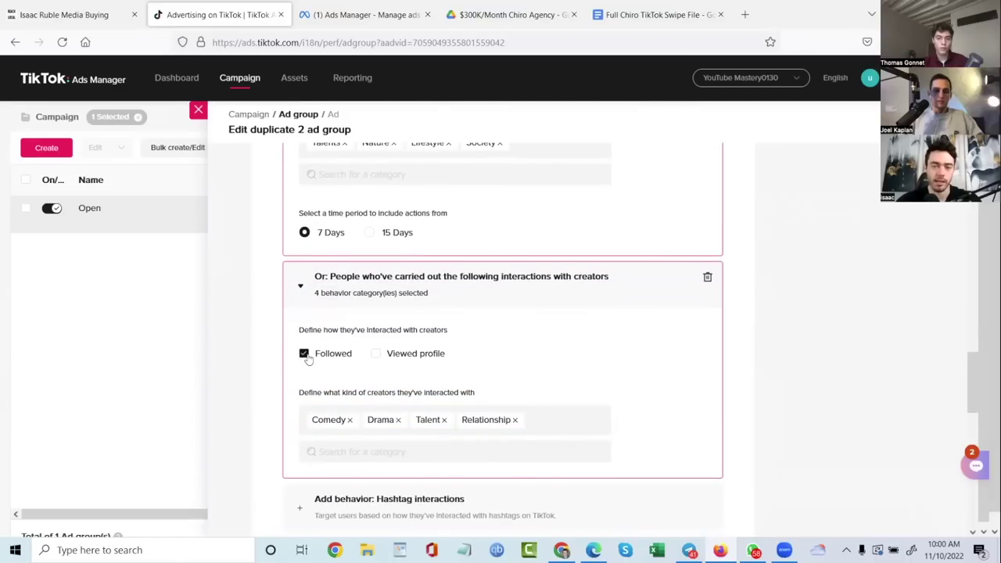
# Continue to the ad level, then submit and confirm the Low Intent and High Intent ad groups
pyautogui.scroll(5, 294, 372)
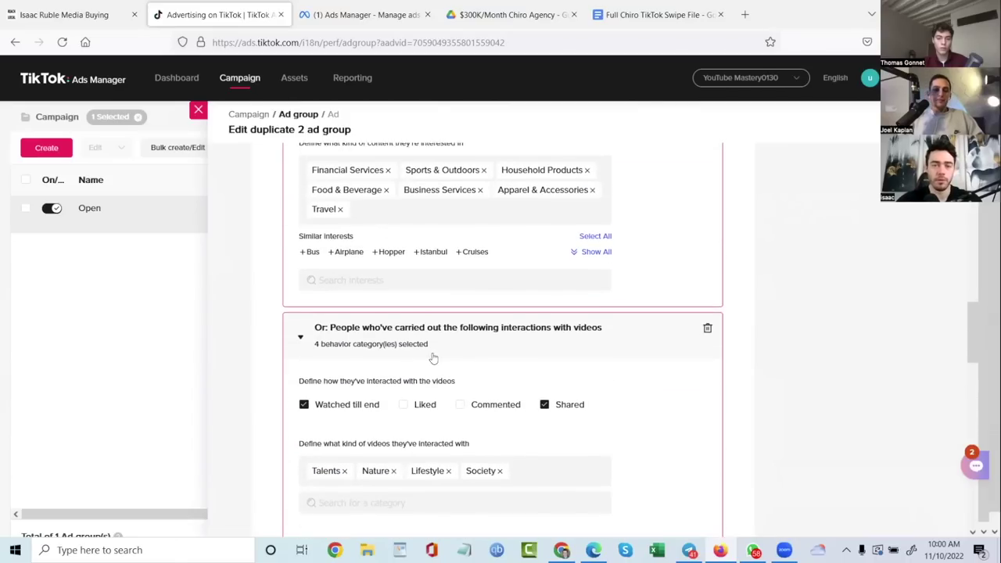
pyautogui.scroll(-3, 378, 292)
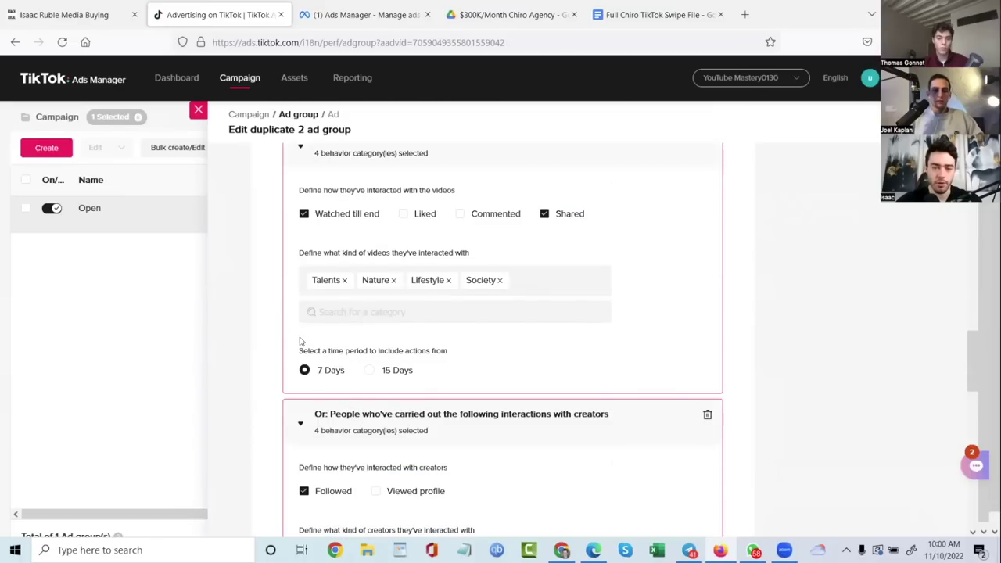
pyautogui.scroll(-1, 301, 342)
pyautogui.scroll(-2, 313, 418)
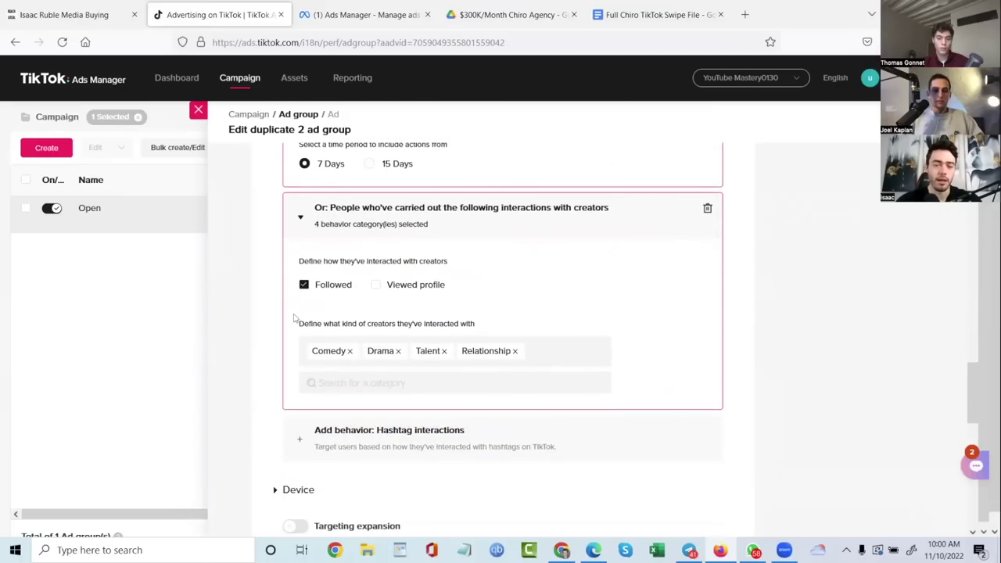
pyautogui.scroll(-3, 269, 396)
pyautogui.scroll(-3, 284, 361)
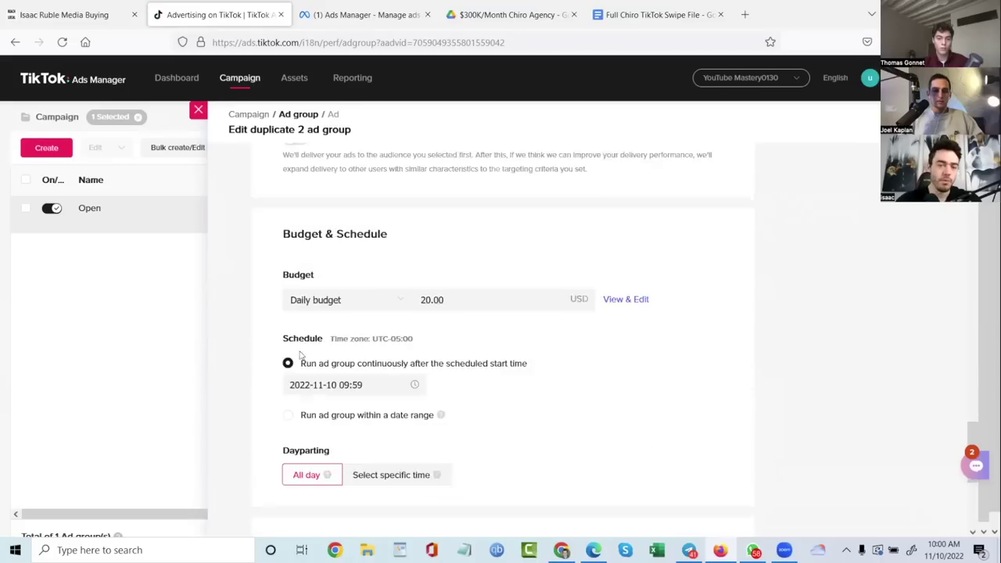
pyautogui.scroll(3, 304, 341)
pyautogui.scroll(-6, 307, 335)
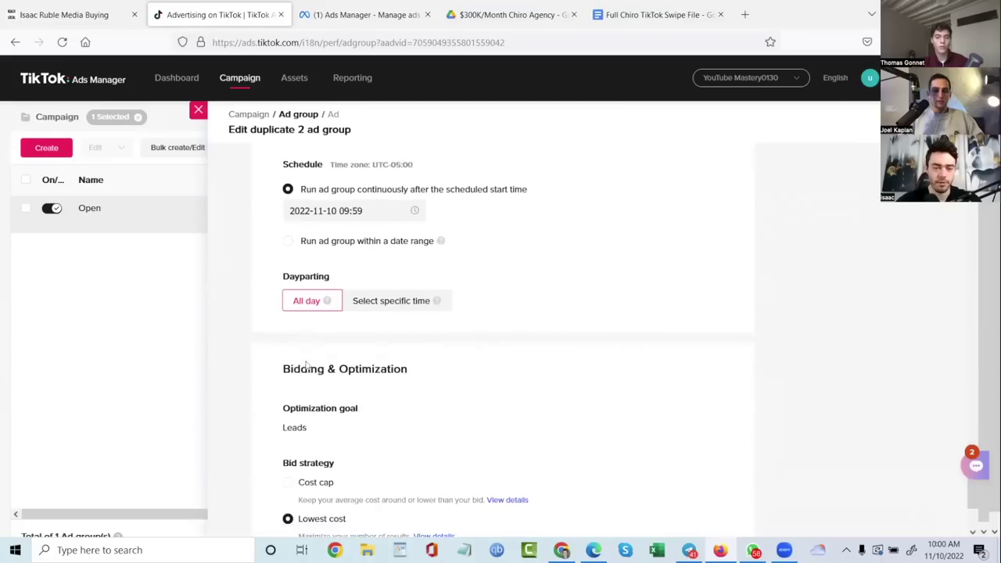
pyautogui.click(709, 519)
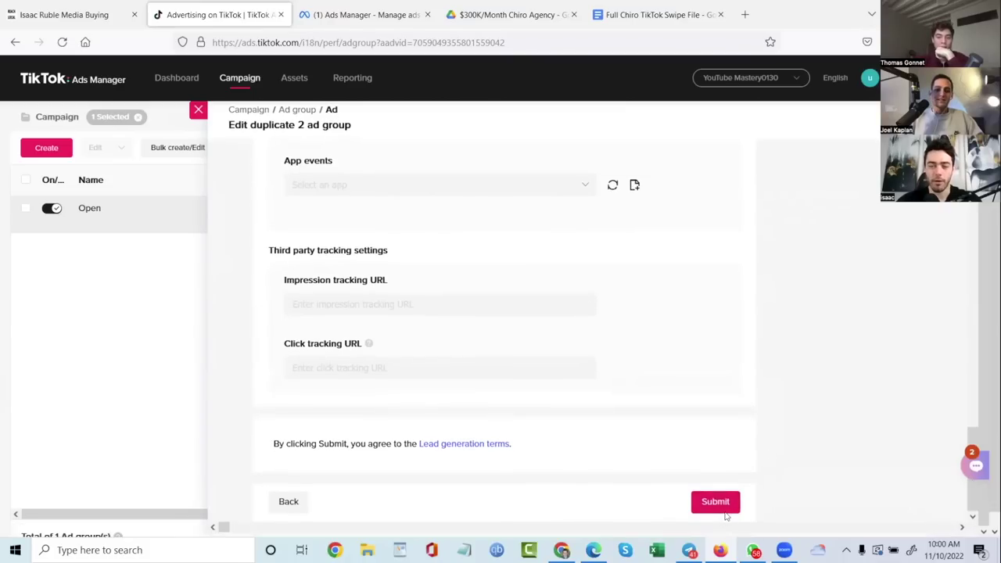
pyautogui.click(720, 504)
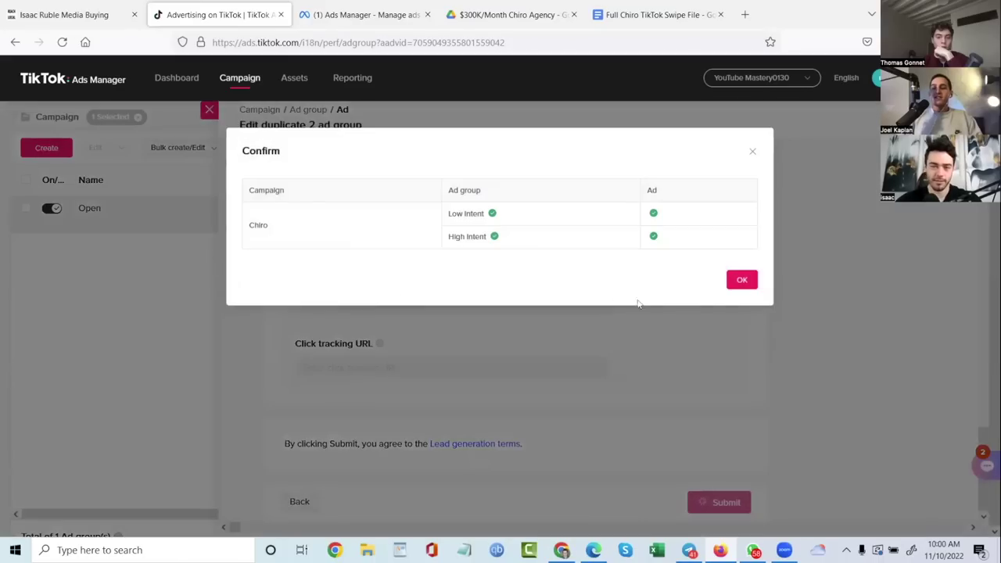
pyautogui.click(740, 280)
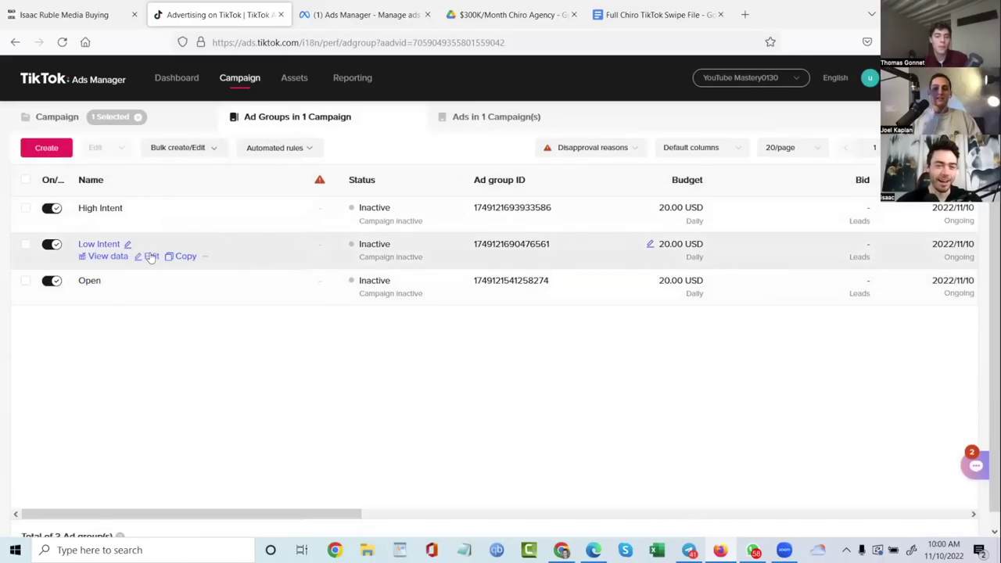
# Open the Low Intent ad group for editing and expand its video and creator interaction criteria
pyautogui.click(151, 256)
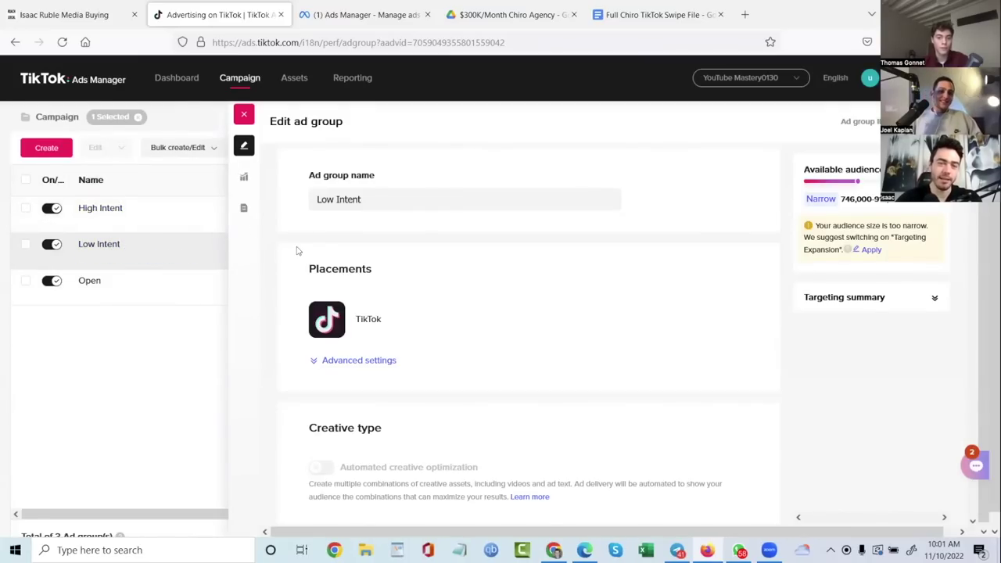
pyautogui.scroll(-15, 297, 251)
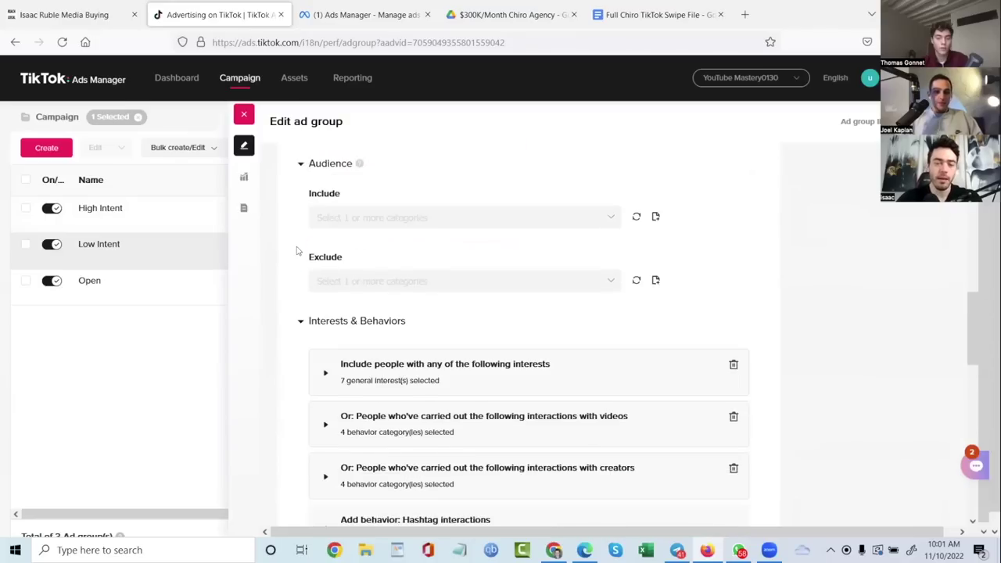
pyautogui.scroll(-3, 297, 250)
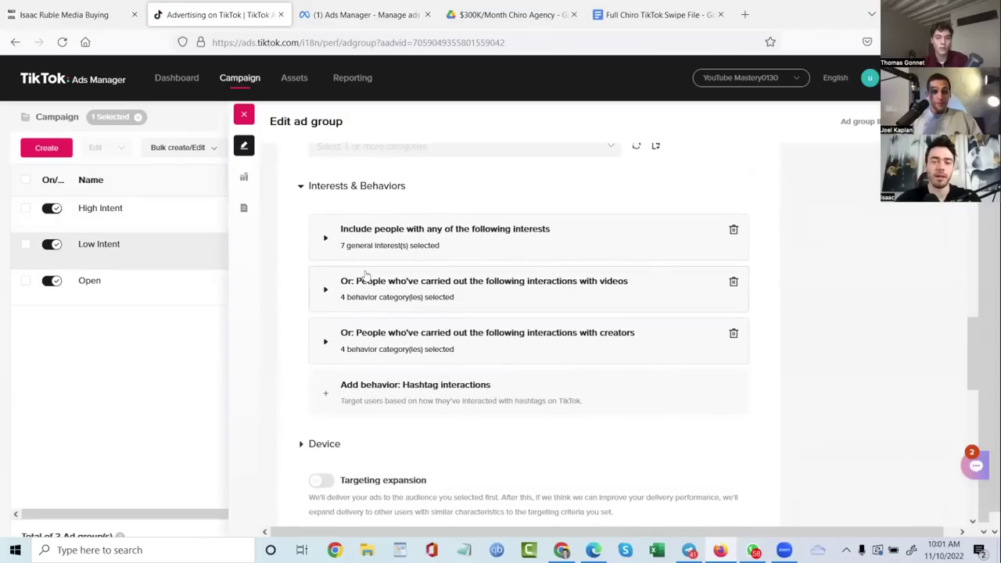
pyautogui.click(368, 279)
pyautogui.scroll(-3, 375, 328)
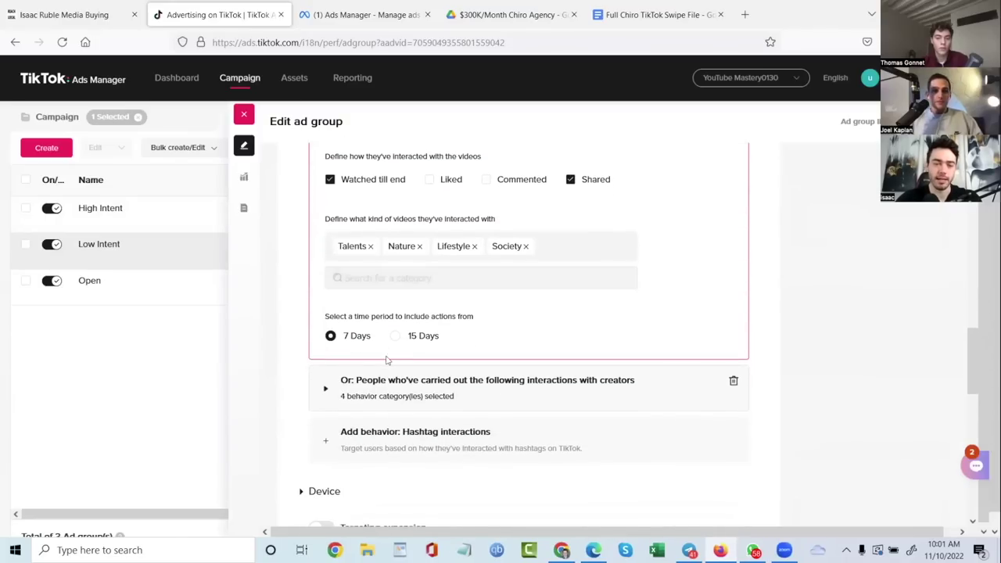
pyautogui.click(384, 376)
pyautogui.scroll(1, 395, 356)
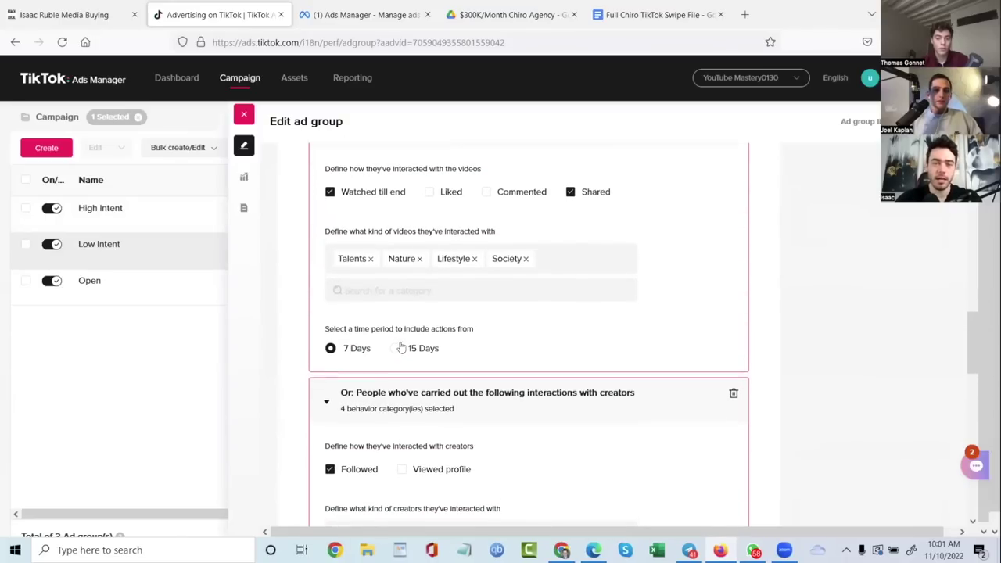
pyautogui.scroll(2, 400, 347)
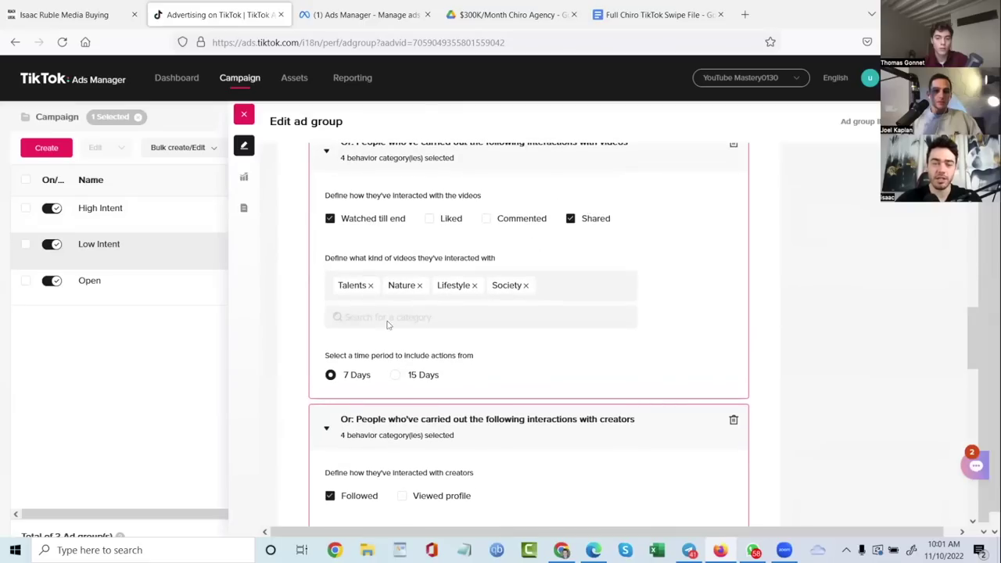
# Change the Low Intent ad group's video interactions to only Liked and Commented, with a 15-day time period
pyautogui.click(359, 221)
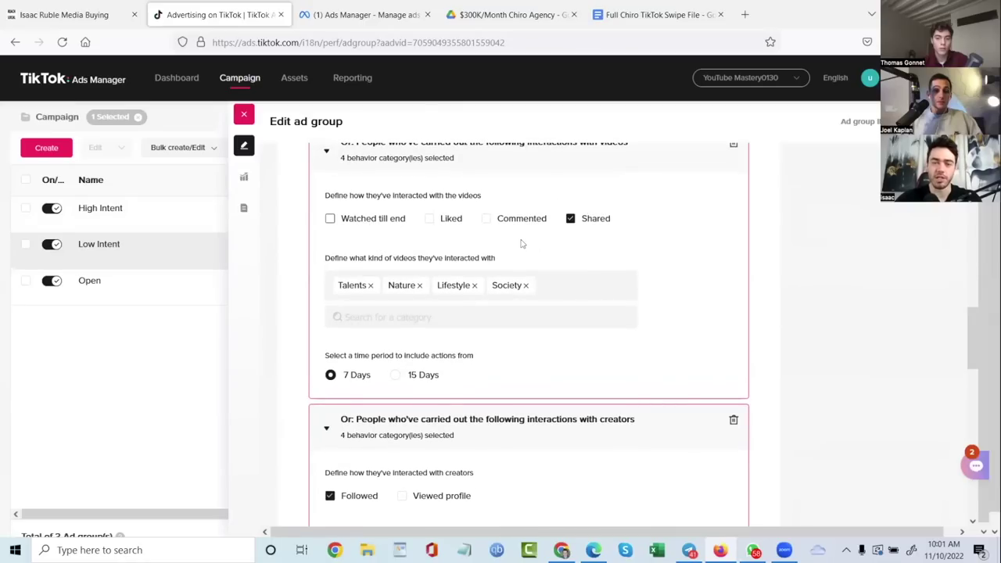
pyautogui.click(582, 223)
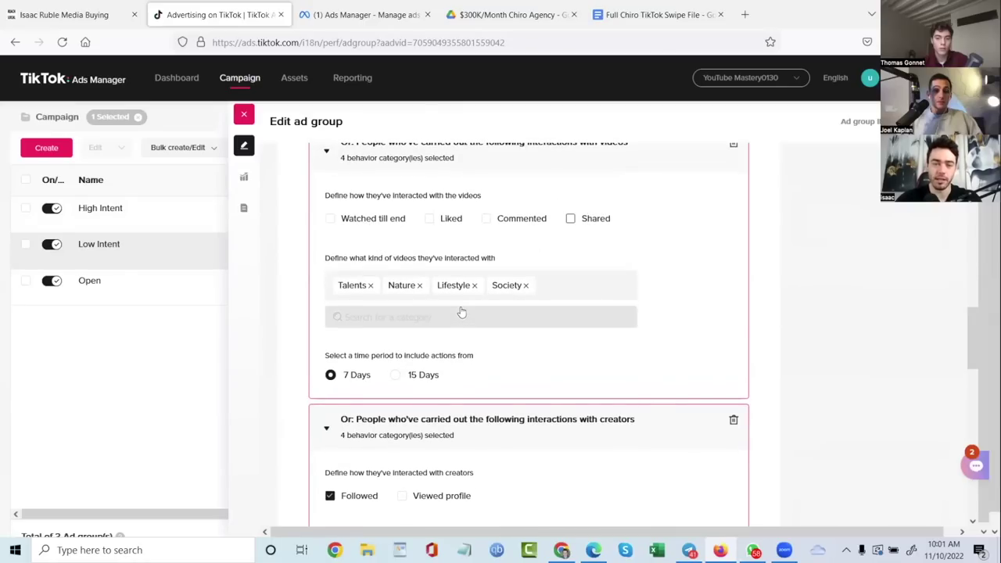
pyautogui.click(453, 222)
pyautogui.click(502, 223)
pyautogui.click(421, 375)
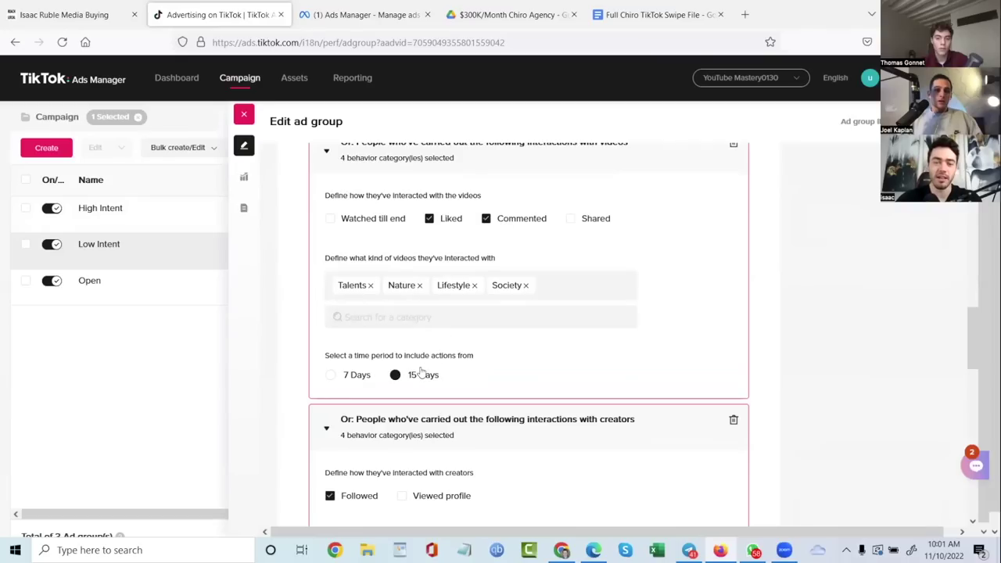
# Switch the creator interaction from Followed to Viewed profile and submit the Low Intent ad group's changes
pyautogui.scroll(-2, 469, 367)
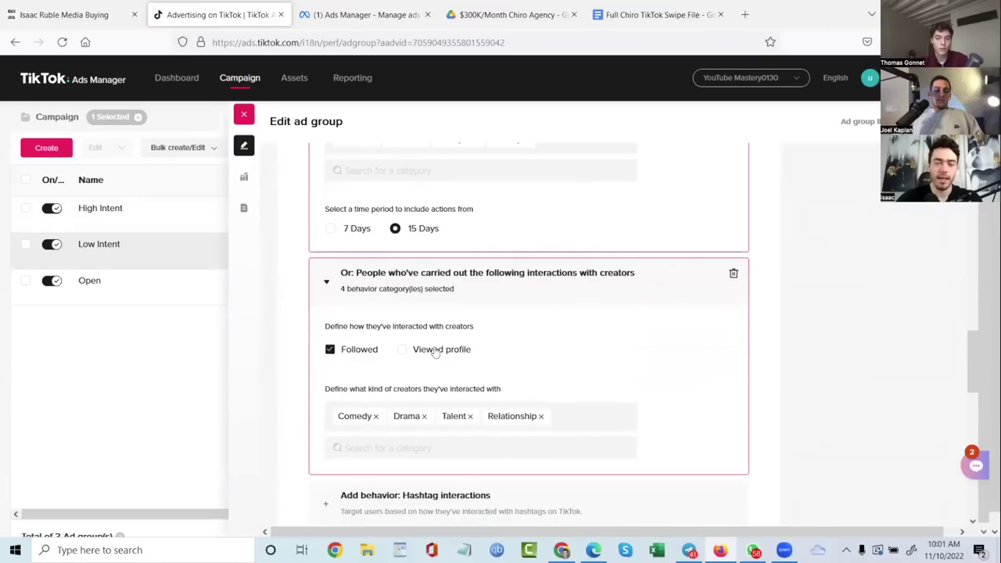
pyautogui.click(434, 351)
pyautogui.click(359, 351)
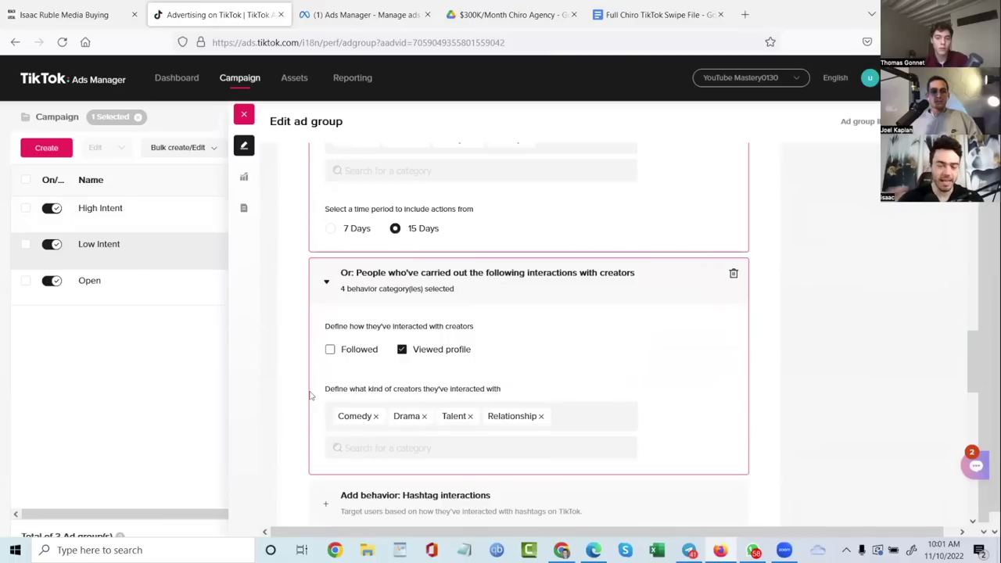
pyautogui.scroll(1, 323, 328)
pyautogui.scroll(1, 323, 326)
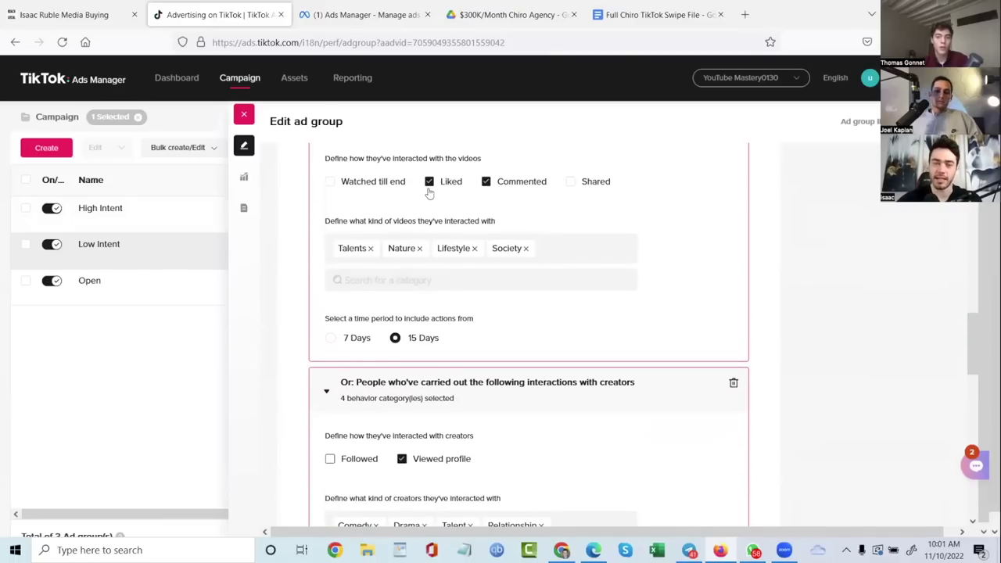
pyautogui.scroll(-5, 430, 368)
pyautogui.scroll(-4, 430, 368)
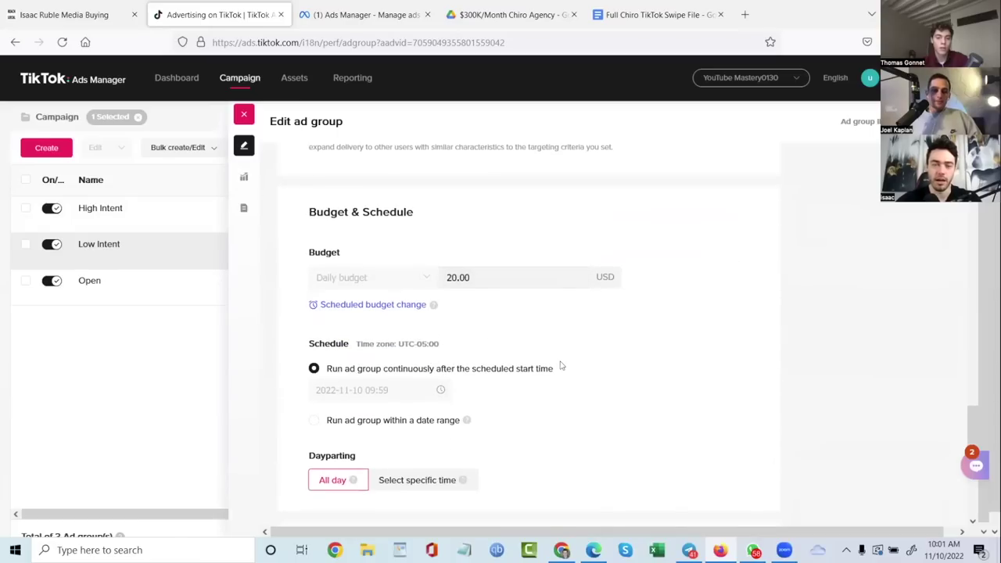
pyautogui.click(738, 504)
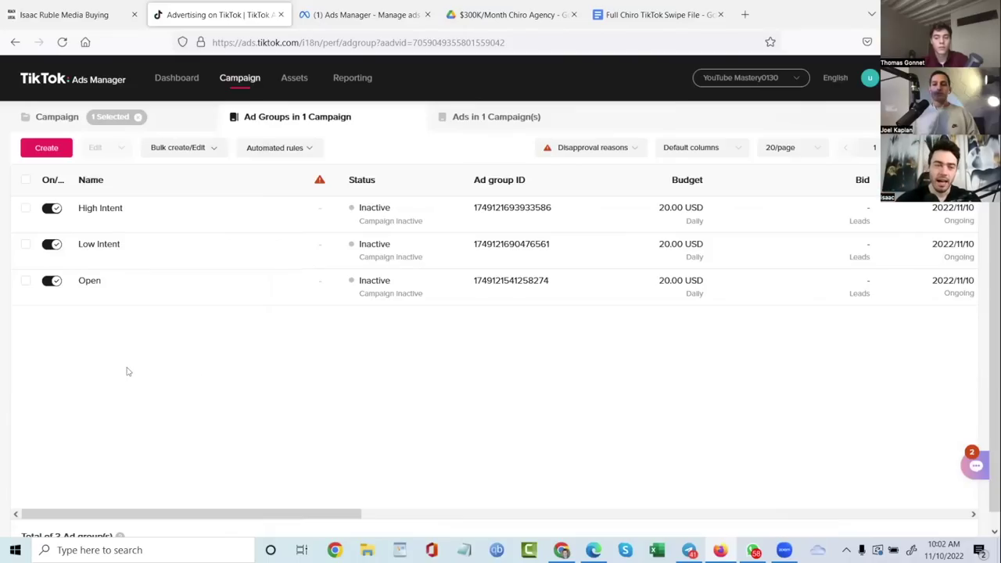
# Open the High Intent ad group for editing and delete its interests criterion
pyautogui.click(148, 221)
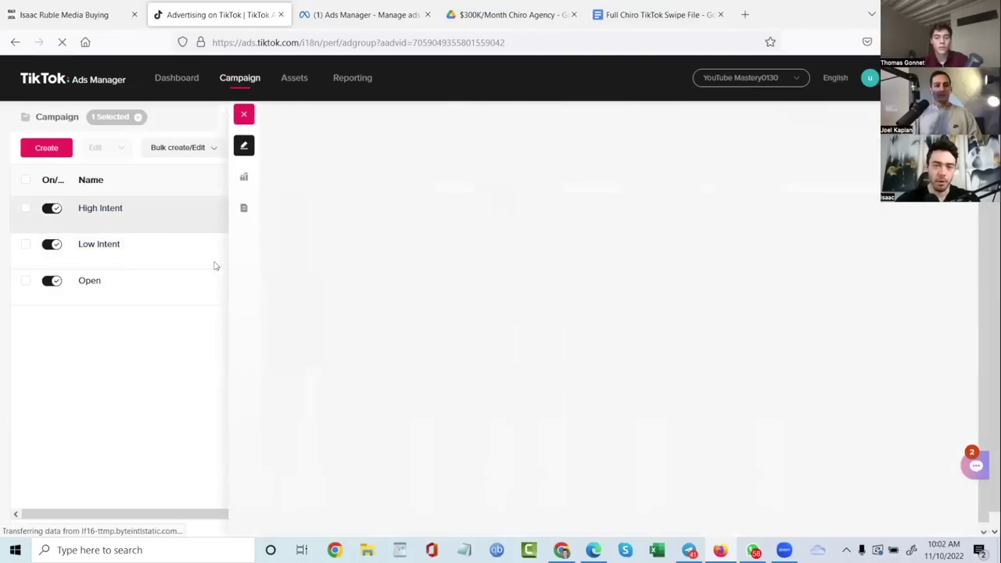
pyautogui.scroll(-10, 510, 289)
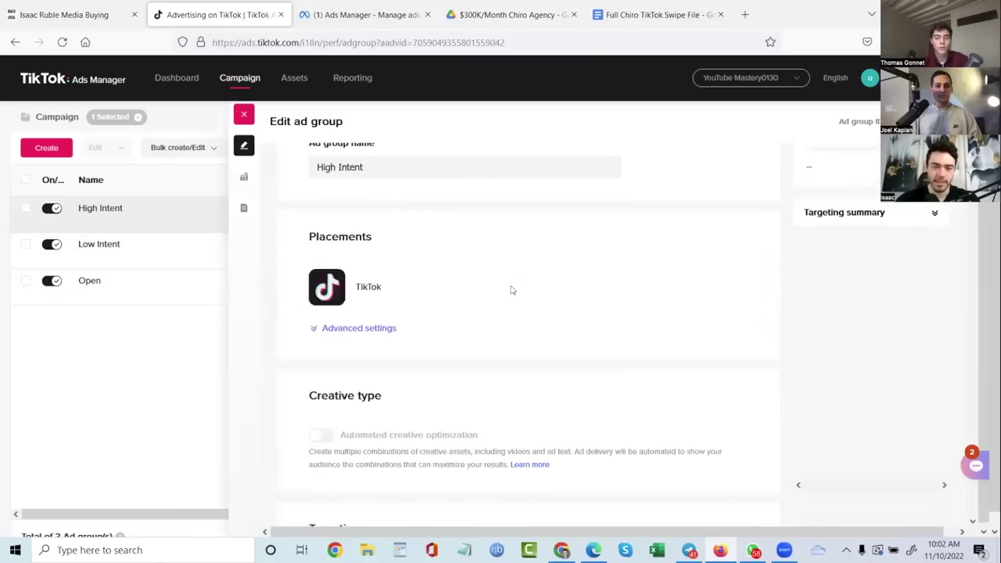
pyautogui.scroll(-2, 511, 291)
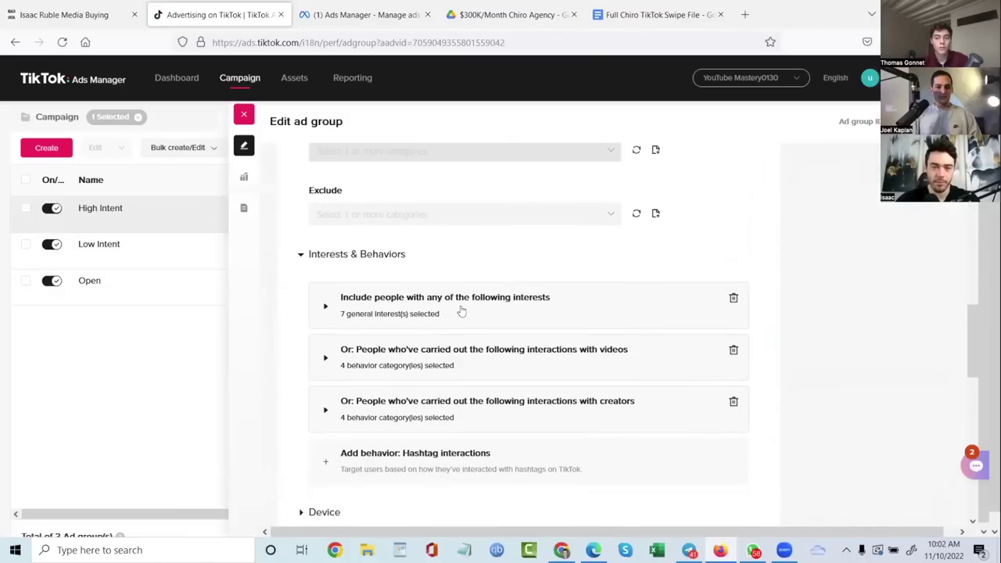
pyautogui.click(462, 320)
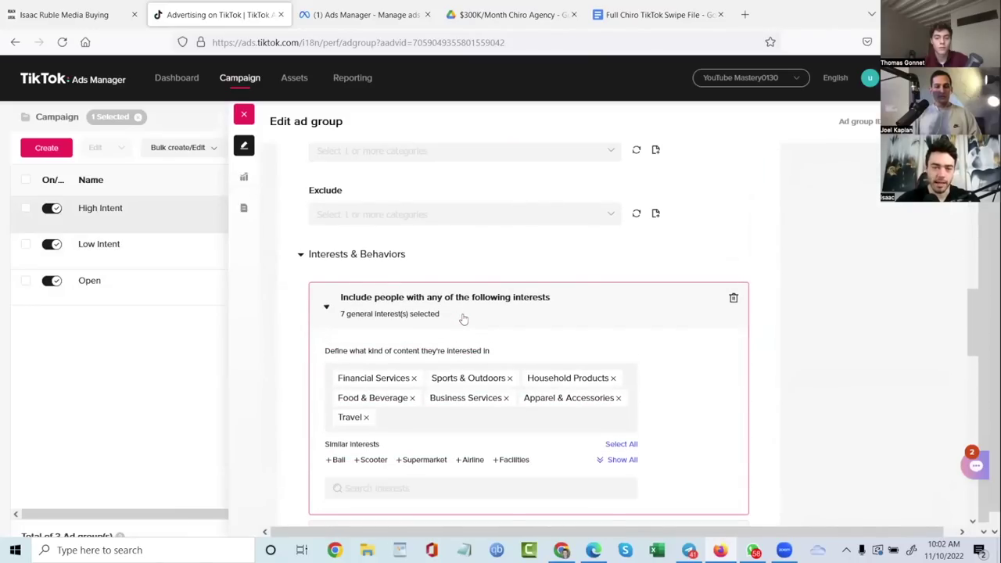
pyautogui.scroll(-2, 462, 320)
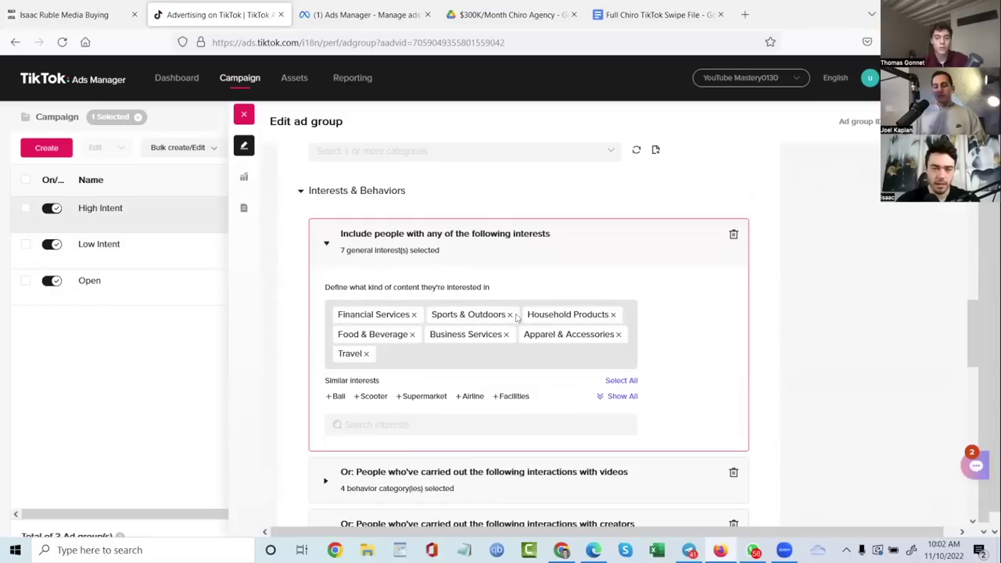
pyautogui.click(733, 235)
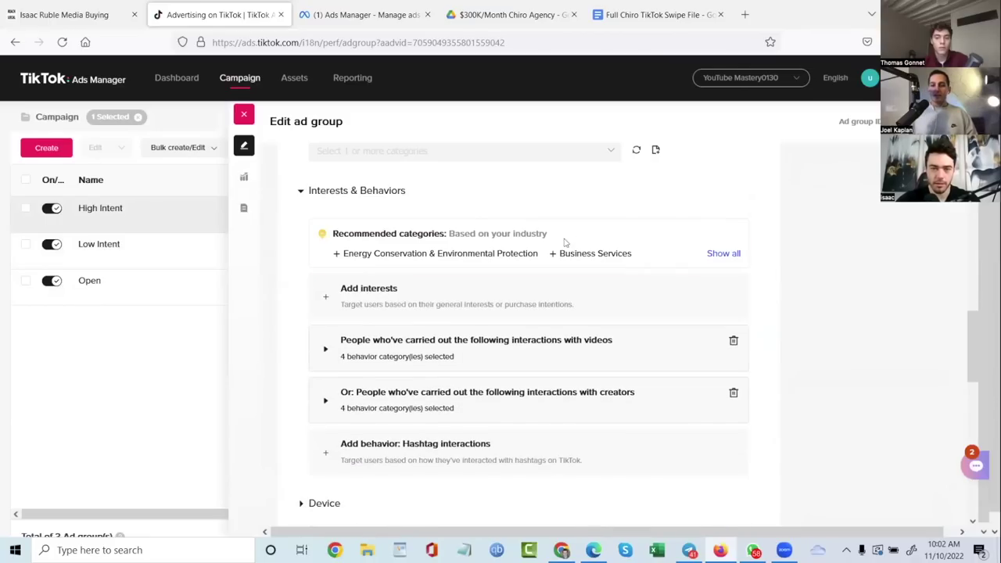
# Browse the interest categories available for the High Intent ad group, then discard the empty criterion and close the editor without submitting
pyautogui.click(471, 302)
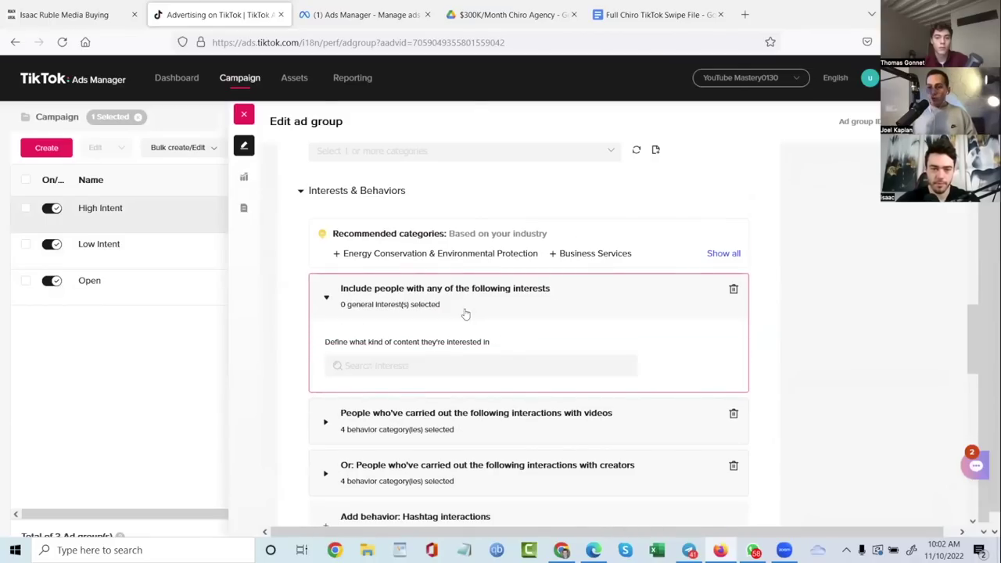
pyautogui.click(435, 365)
pyautogui.scroll(1, 444, 289)
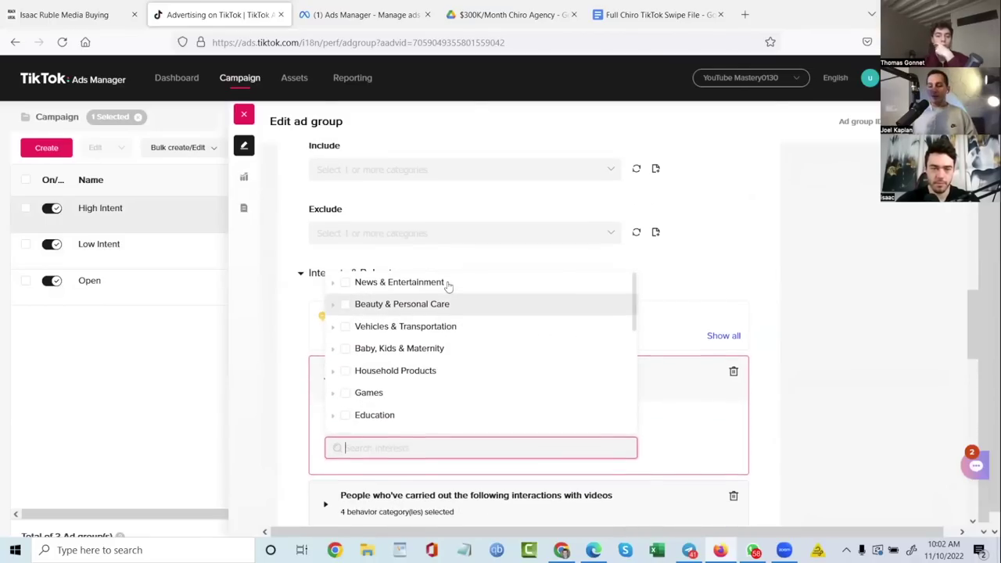
pyautogui.scroll(-1, 447, 285)
pyautogui.scroll(-4, 446, 286)
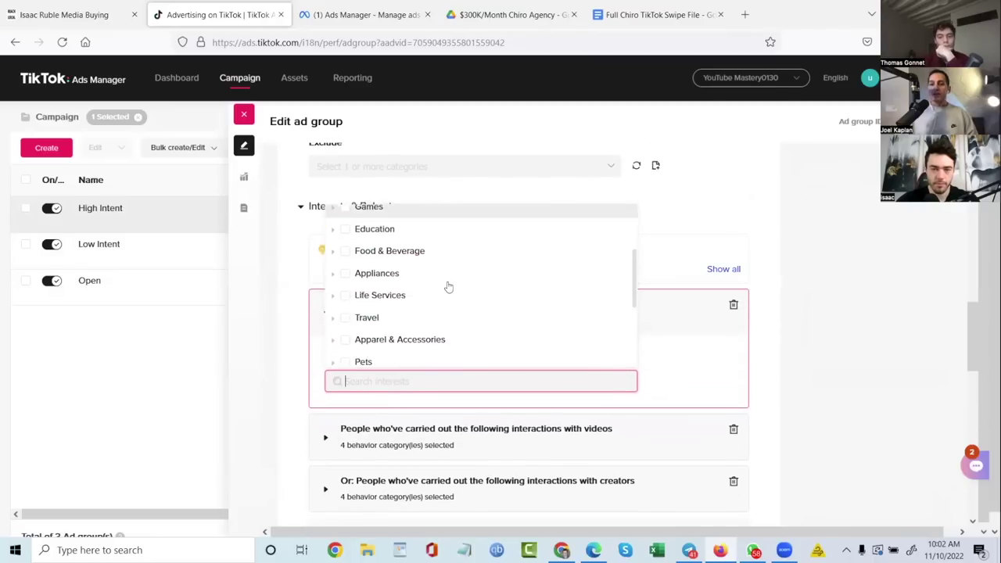
pyautogui.click(282, 301)
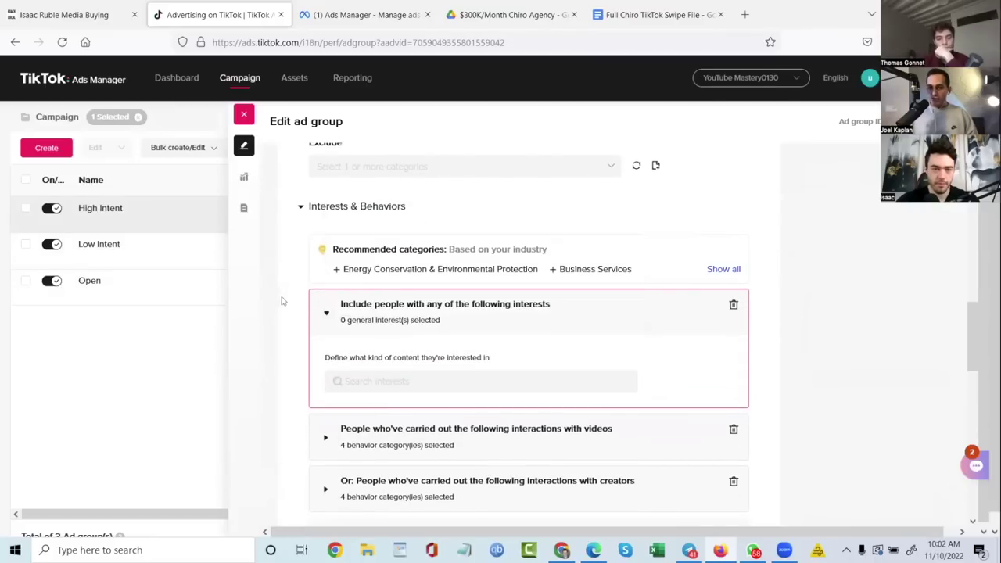
pyautogui.click(733, 304)
pyautogui.click(243, 115)
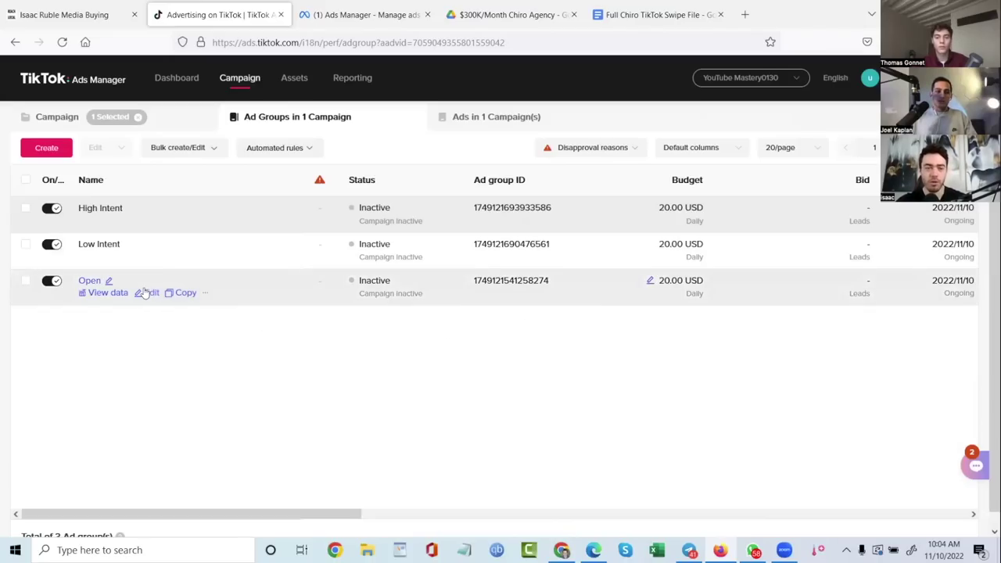
# Open the Open ad group, review its targeting down to Interests & Behaviors, and close it without changes
pyautogui.click(147, 292)
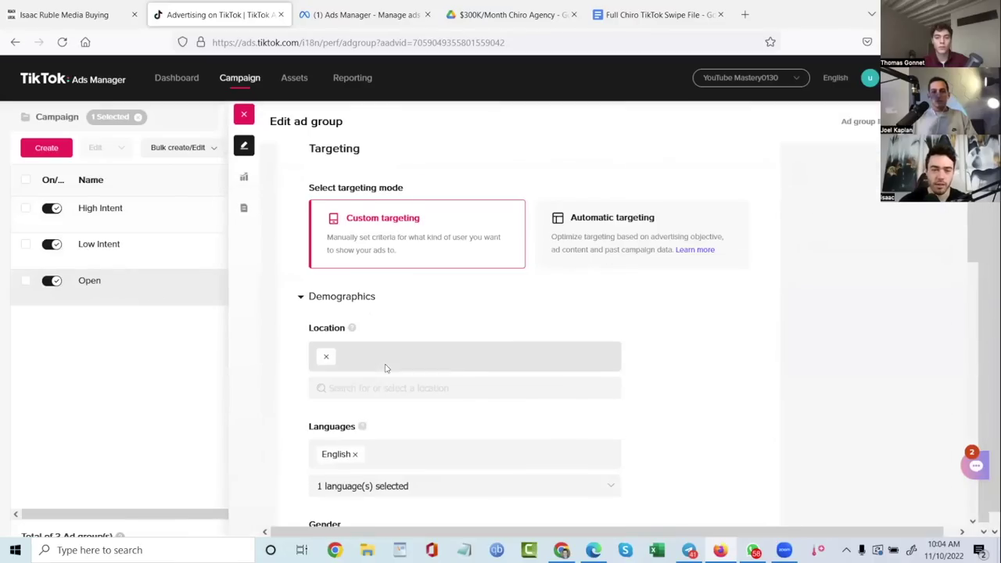
pyautogui.scroll(-7, 383, 366)
pyautogui.scroll(-1, 386, 370)
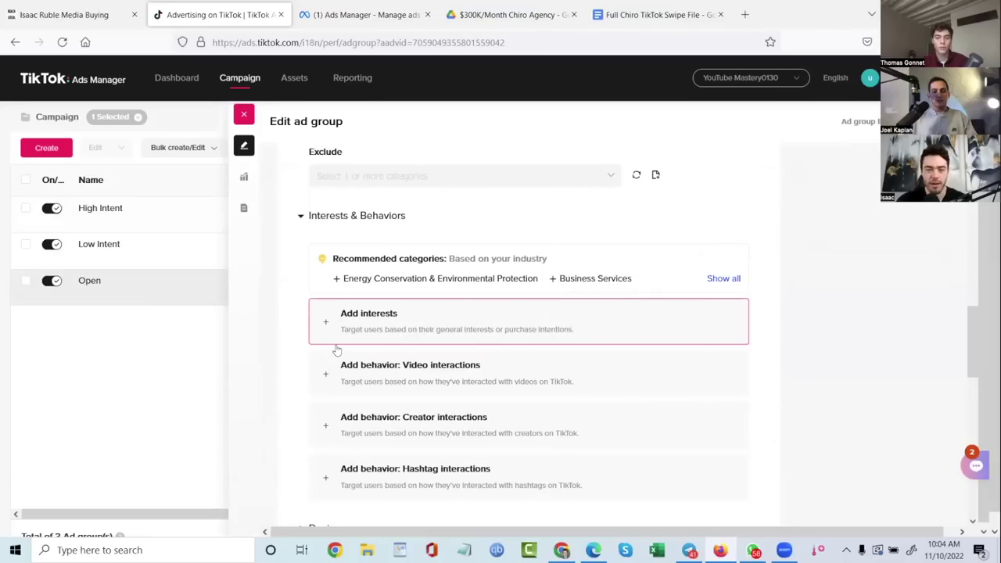
pyautogui.click(243, 114)
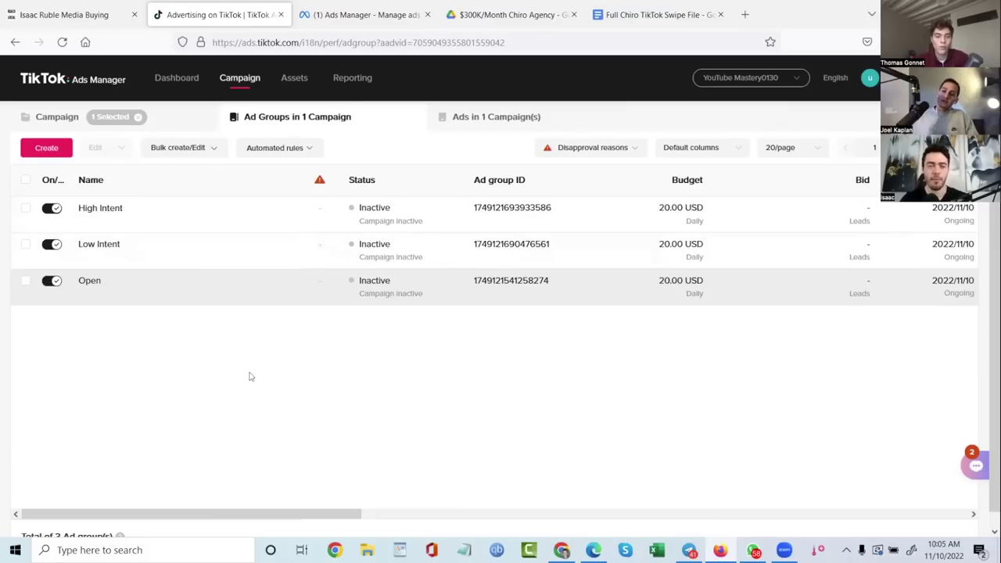
# Select all three ad groups and start a new automated rule for them
pyautogui.moveTo(172, 310)
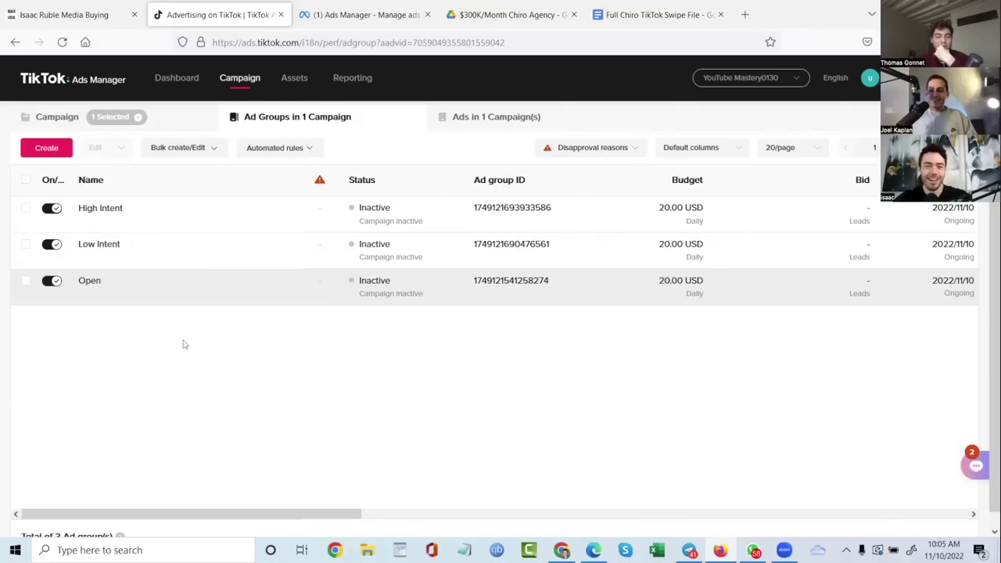
pyautogui.click(25, 179)
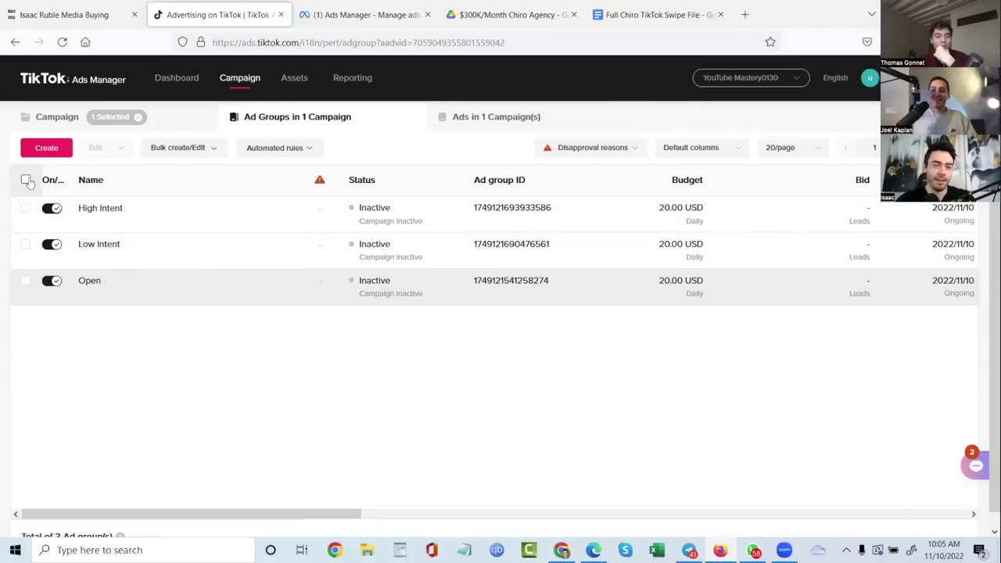
pyautogui.click(296, 148)
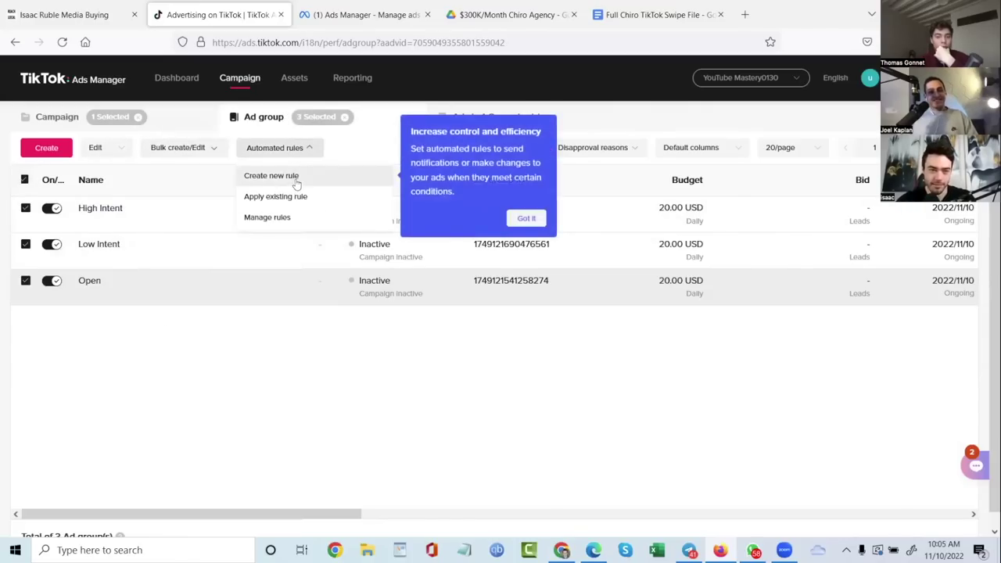
pyautogui.click(297, 179)
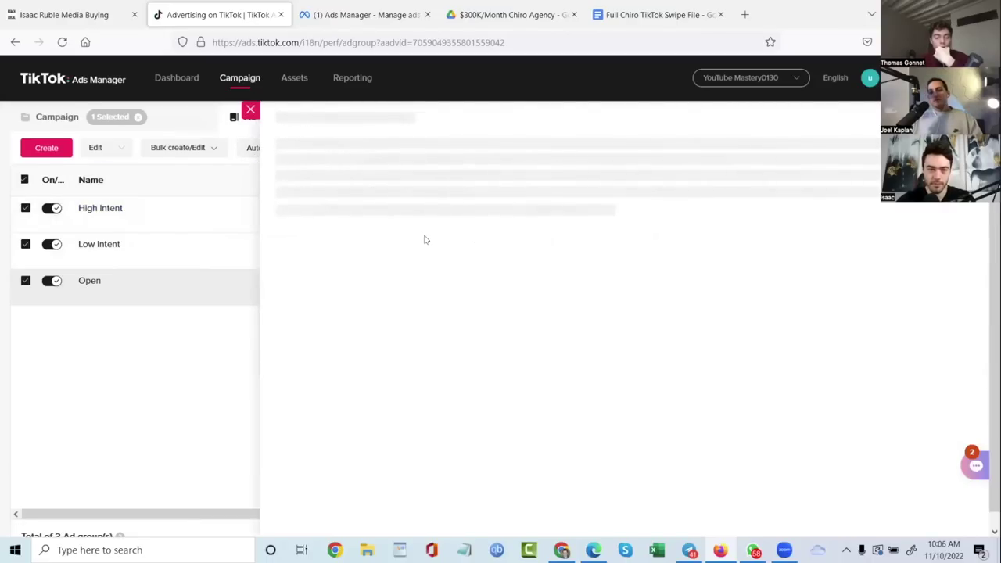
# Set the rule's condition to a lifetime total cost of each object that is less than 1 USD
pyautogui.scroll(-3, 426, 243)
pyautogui.click(393, 297)
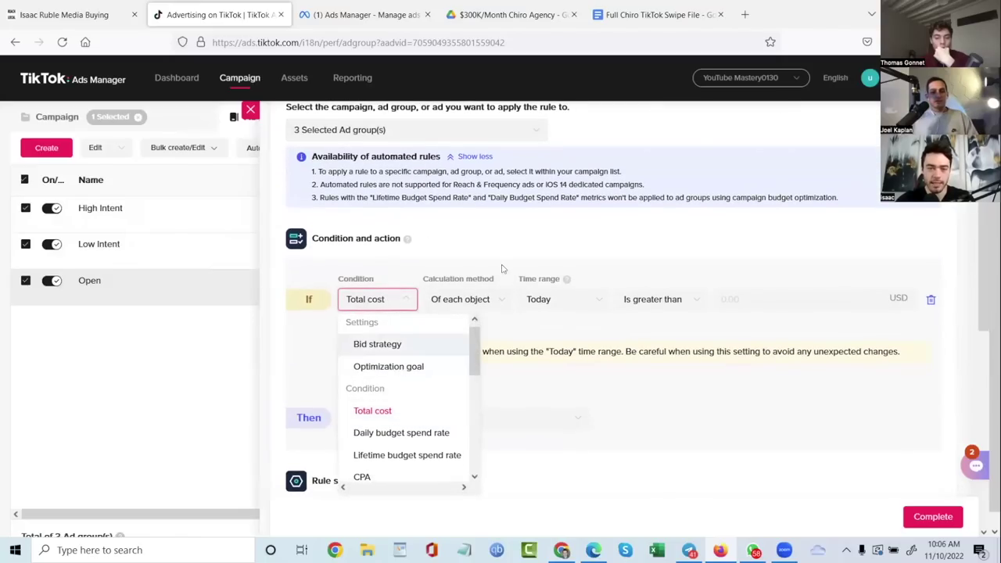
pyautogui.click(469, 299)
pyautogui.click(540, 301)
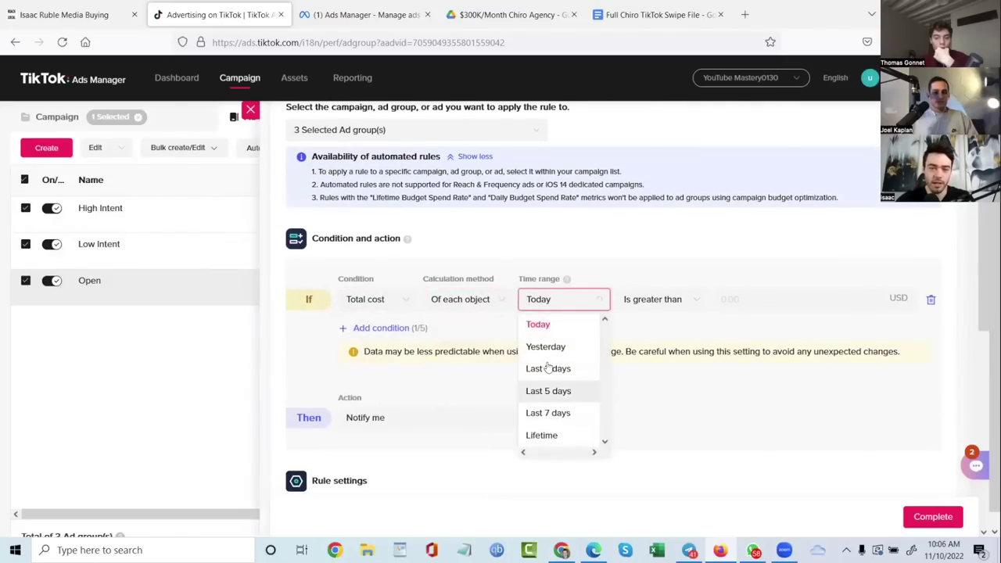
pyautogui.click(531, 435)
pyautogui.click(647, 302)
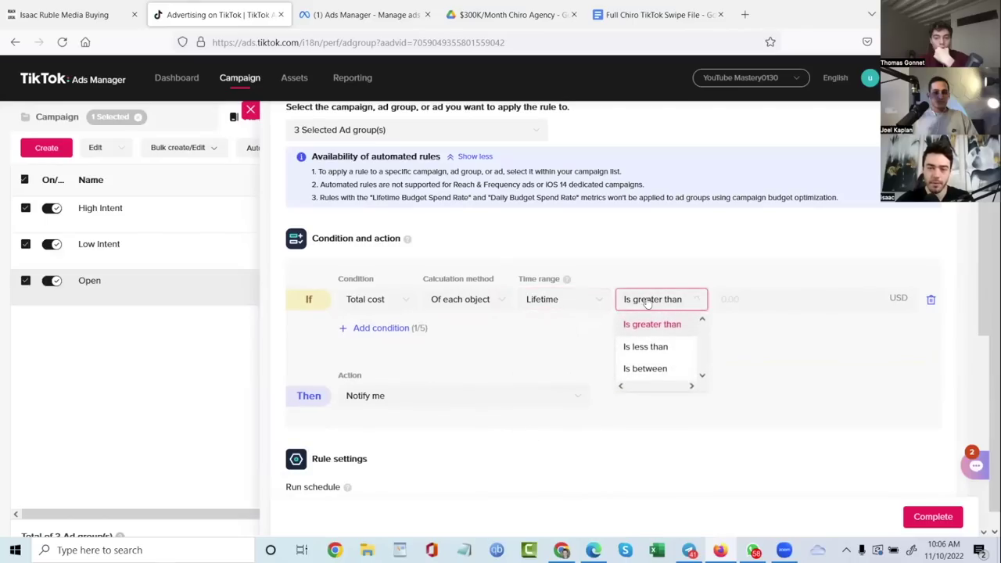
pyautogui.click(645, 347)
pyautogui.click(749, 300)
pyautogui.write('1')
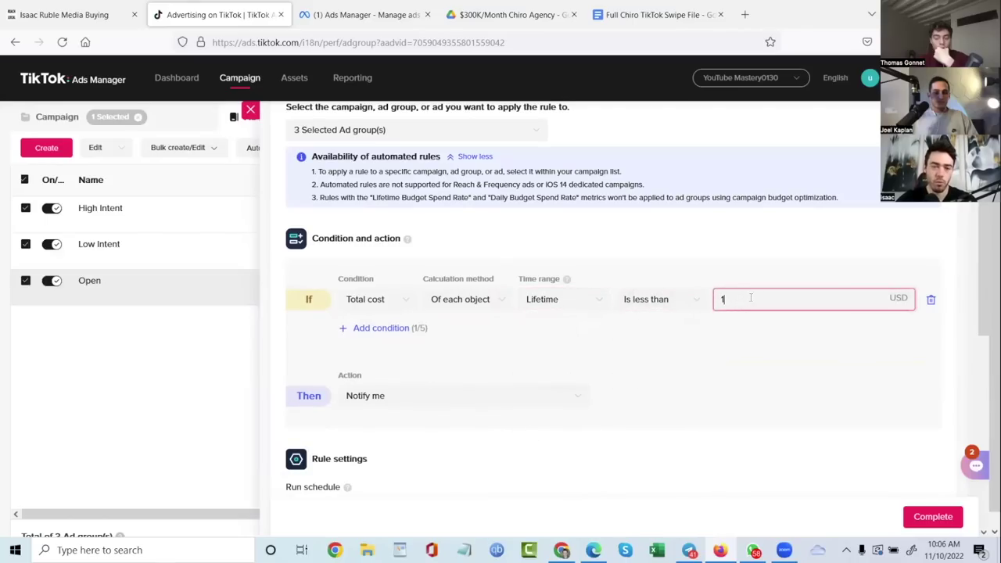
# Set the automated rule's action to Turn on
pyautogui.press('Tab')
pyautogui.press('Down')
pyautogui.press('Up')
pyautogui.press('Up')
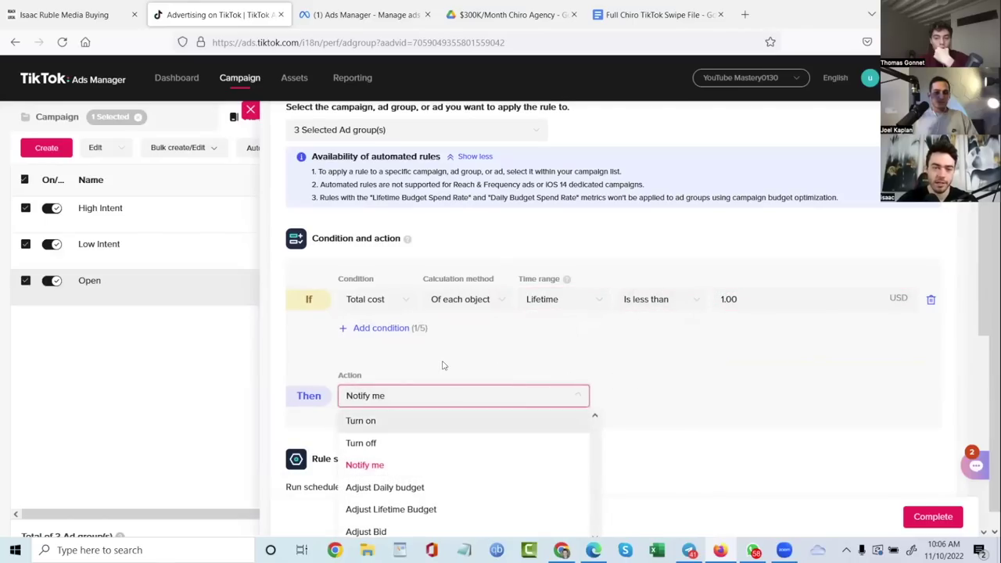
pyautogui.press('Return')
# Try scheduling the rule to run at specific times and look at the time-of-action selection
pyautogui.scroll(-1, 585, 349)
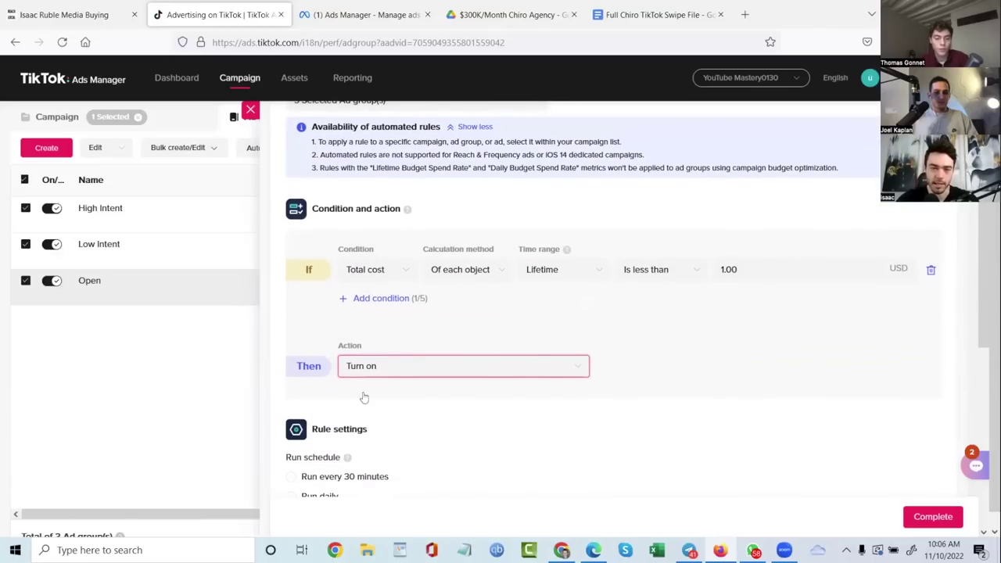
pyautogui.scroll(-2, 533, 362)
pyautogui.click(308, 452)
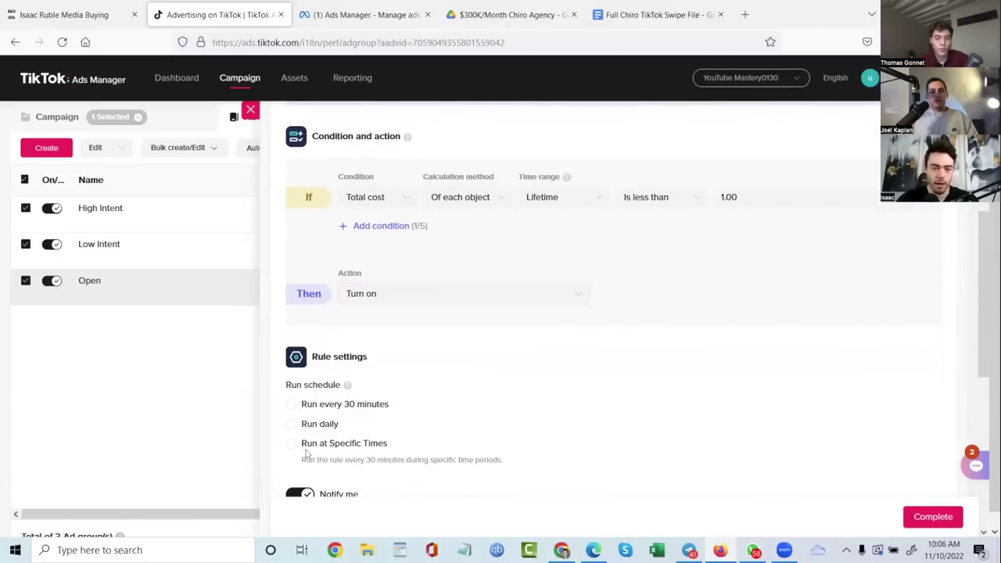
pyautogui.click(308, 452)
pyautogui.scroll(-3, 332, 413)
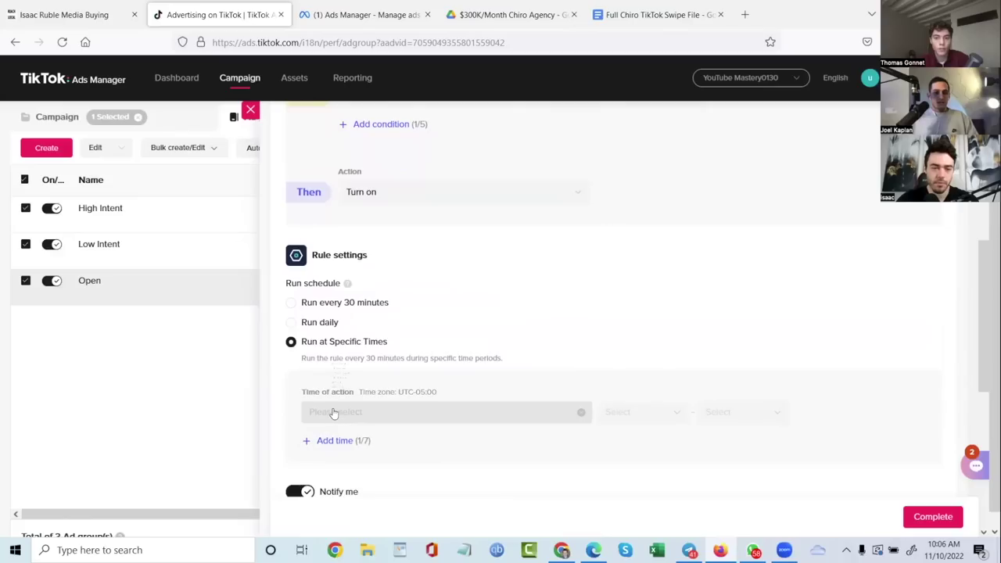
pyautogui.click(332, 412)
pyautogui.click(662, 258)
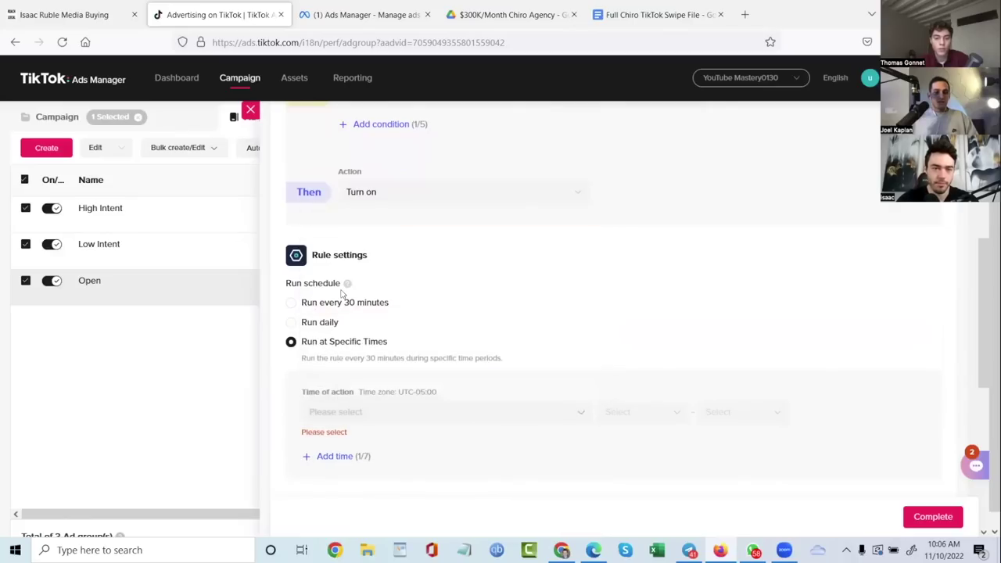
# Schedule the rule to run daily at 01:00, complete its setup, and close the review without confirming
pyautogui.click(327, 320)
pyautogui.click(346, 379)
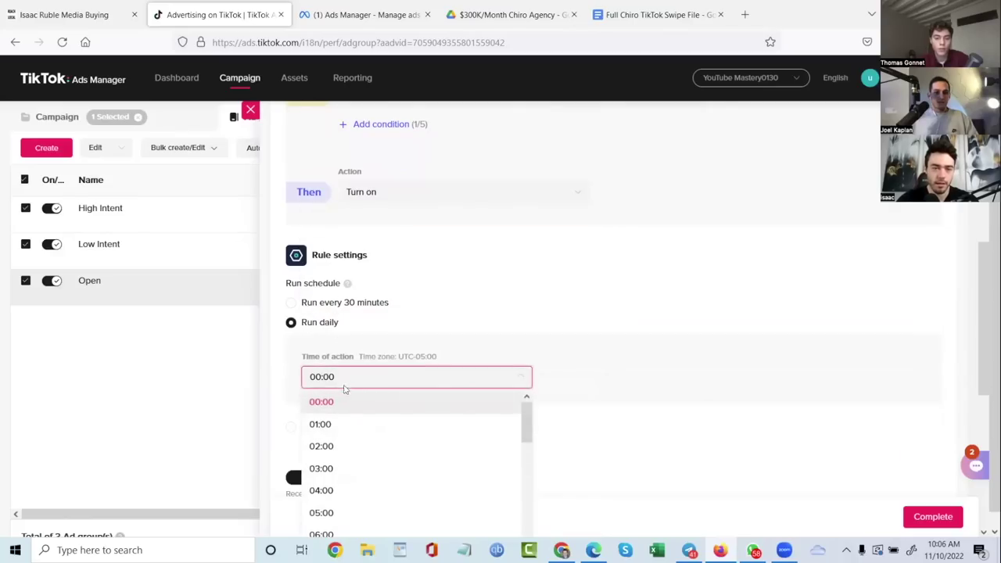
pyautogui.click(338, 426)
pyautogui.scroll(-3, 539, 249)
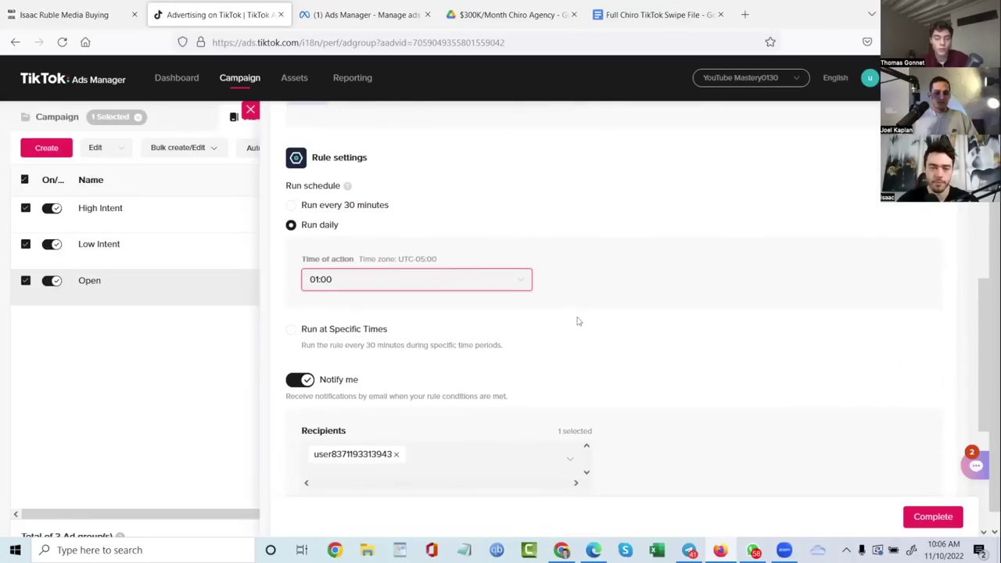
pyautogui.scroll(-2, 670, 351)
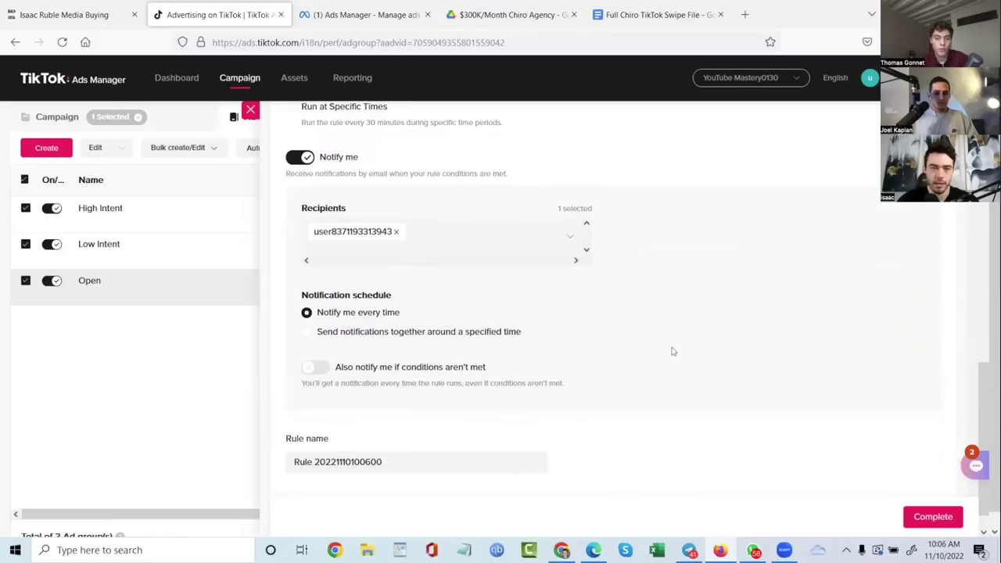
pyautogui.click(932, 522)
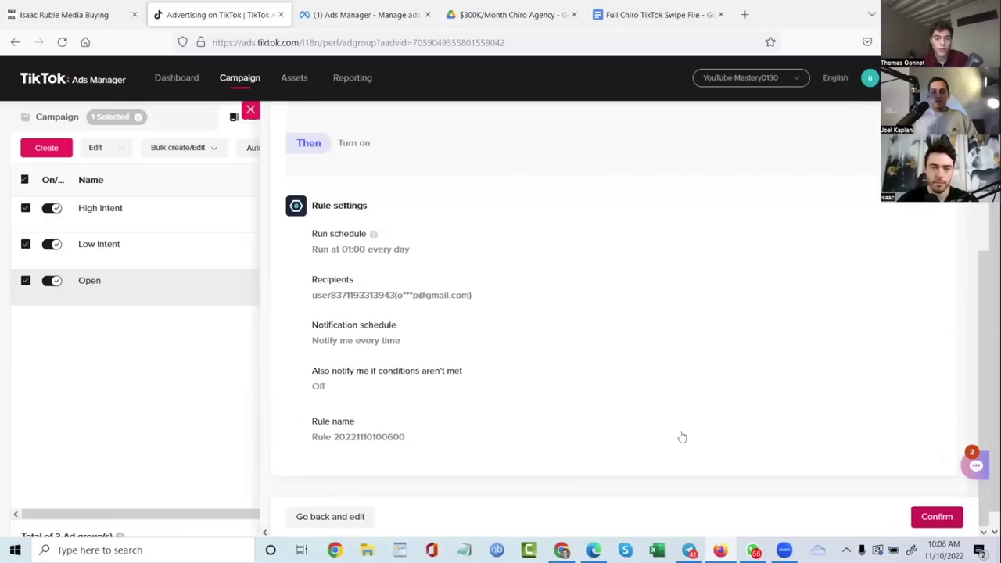
pyautogui.click(250, 109)
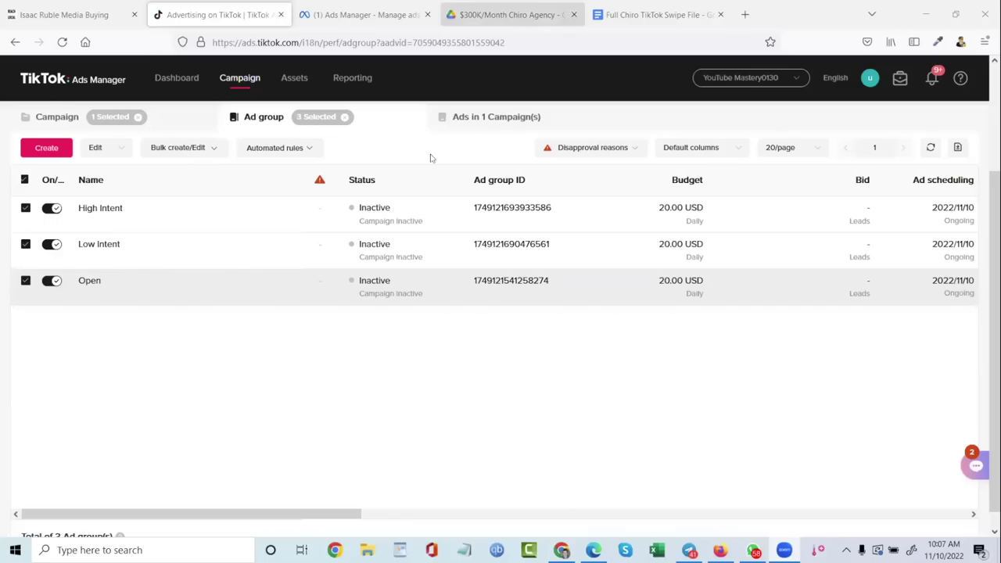
# Switch to the $300K/Month Chiro Agency folder in Google Drive and view the FB/IG New Patient Special ad and the spinal decompression ad
pyautogui.click(508, 14)
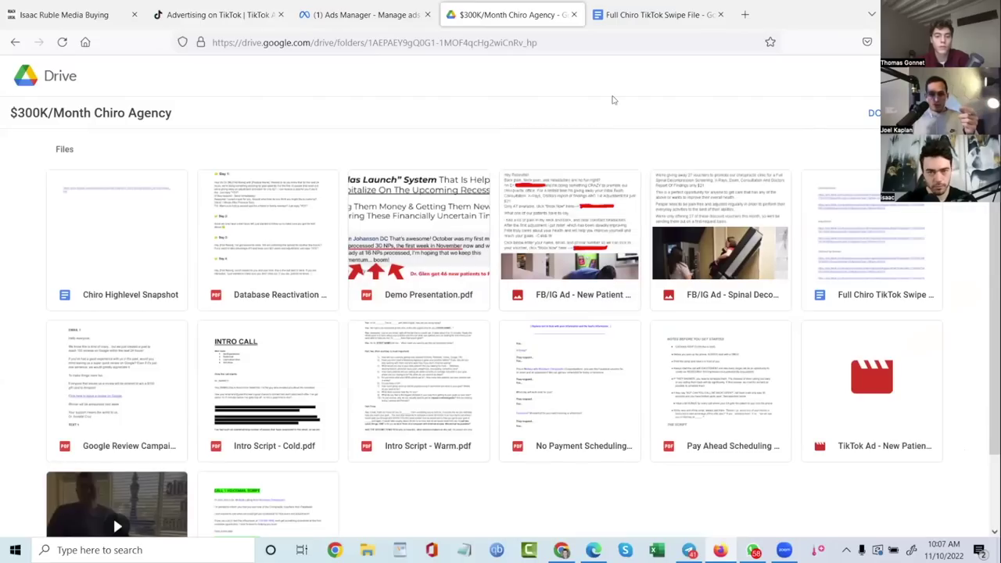
pyautogui.click(575, 231)
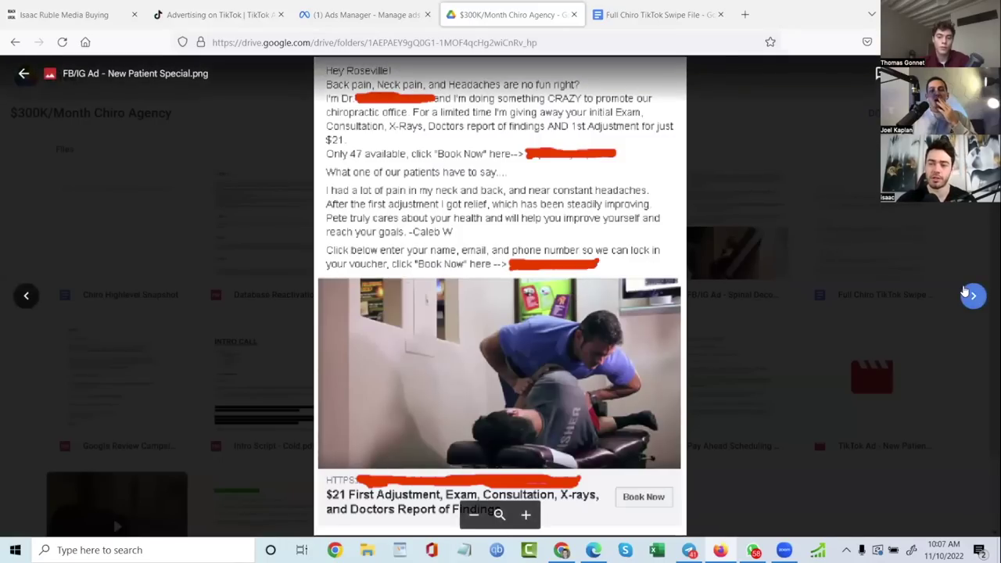
pyautogui.click(966, 293)
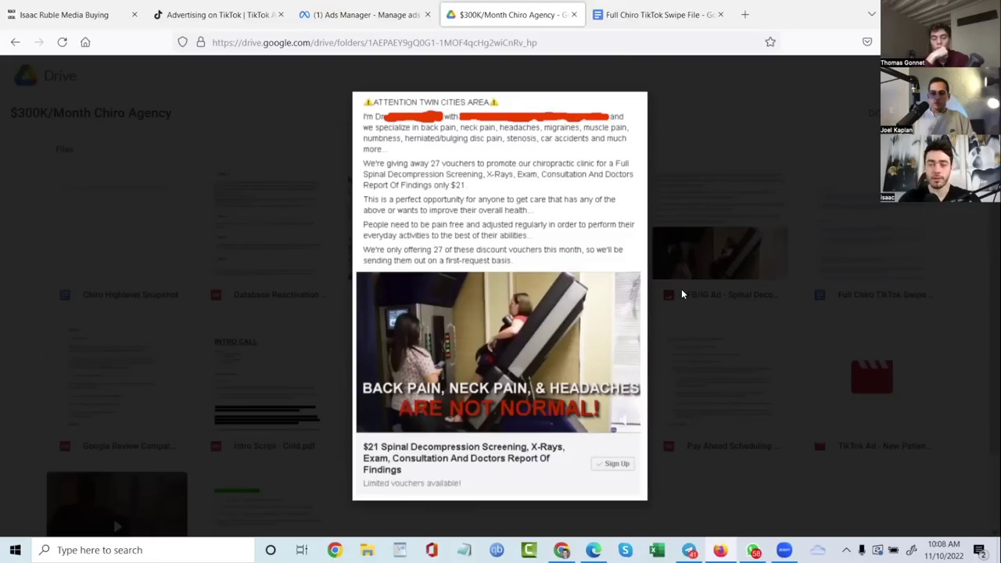
# Close the ad preview, switch to Meta Ads Manager and open the [LISTA] ad set of the [MW][REGISTRO WEBINAR][TT] campaign for editing
pyautogui.click(682, 294)
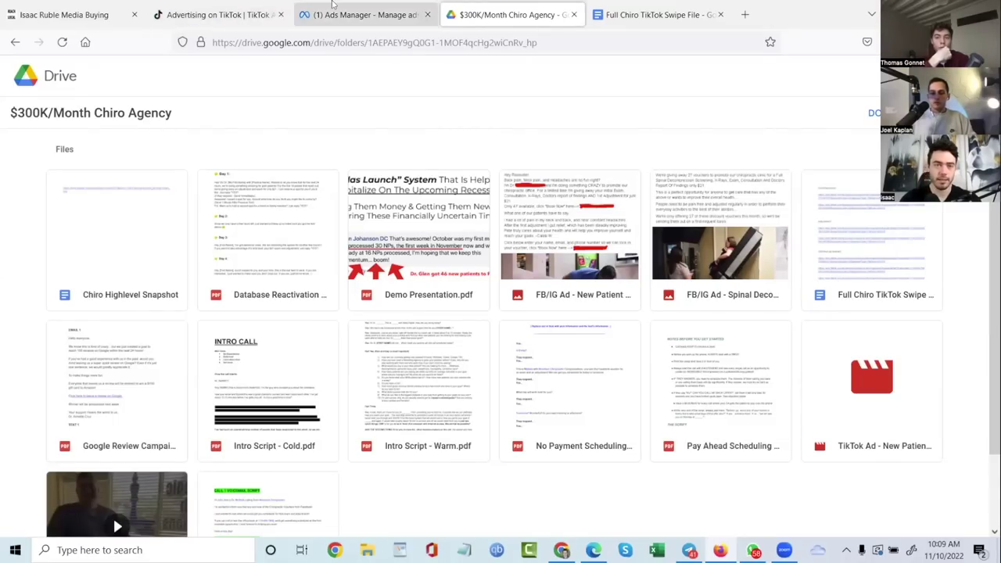
pyautogui.click(363, 14)
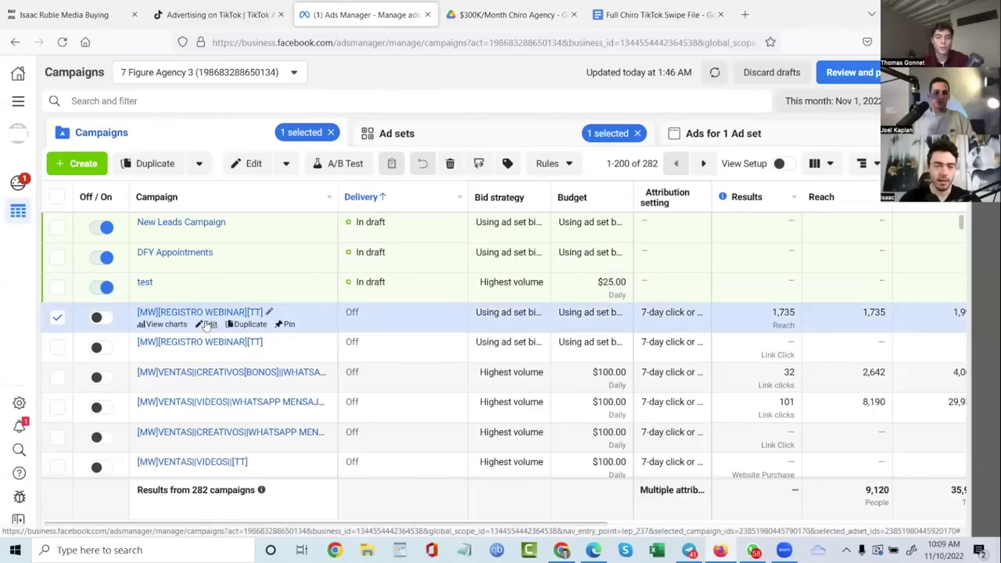
pyautogui.click(396, 133)
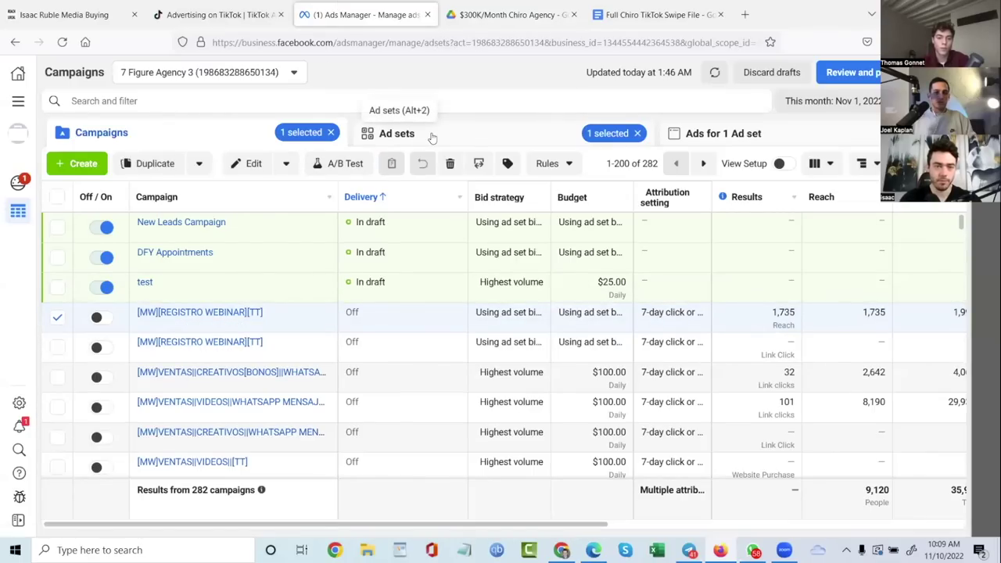
pyautogui.click(212, 234)
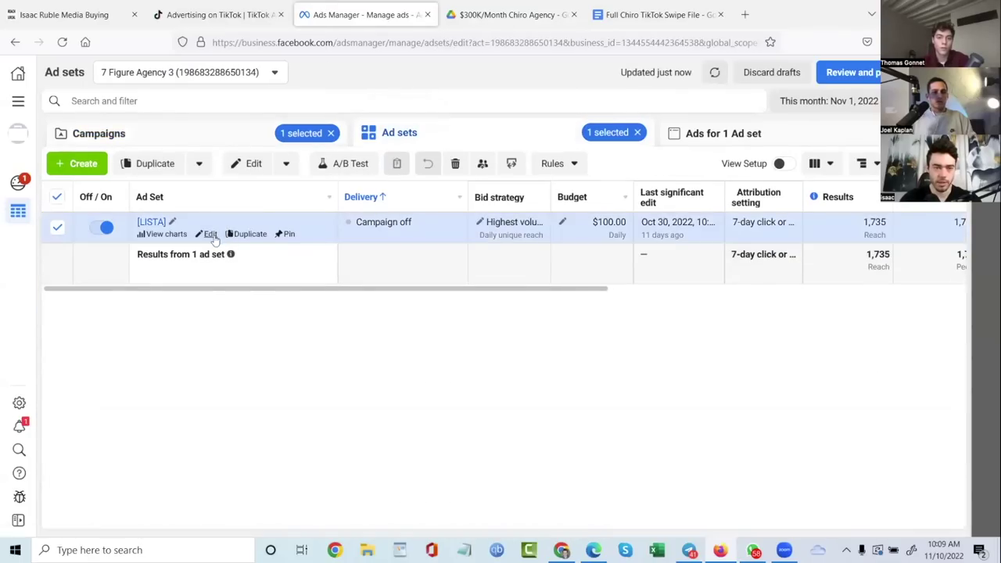
pyautogui.scroll(-5, 485, 313)
pyautogui.scroll(-5, 361, 380)
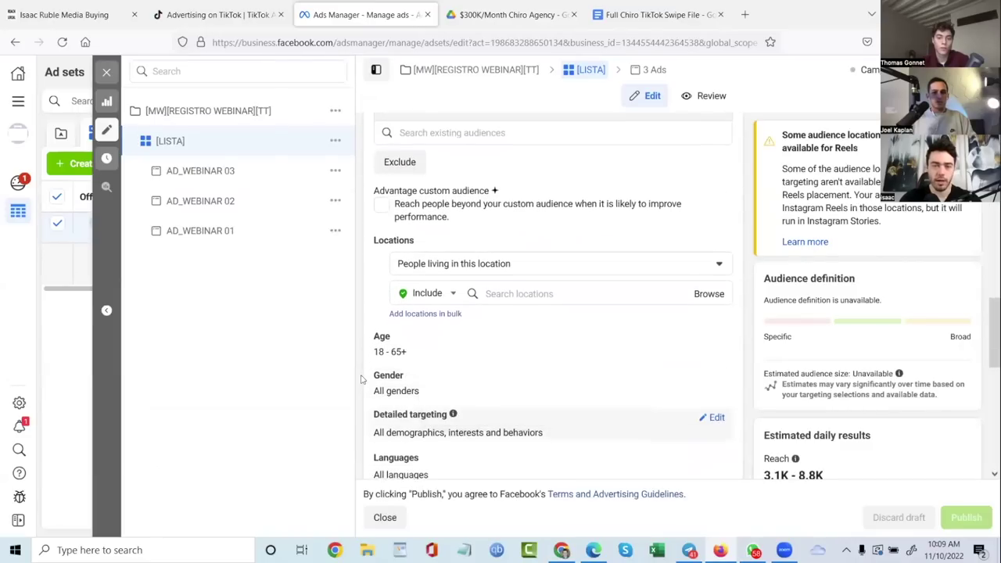
# Look through the options that define which people in a location the ad set targets
pyautogui.click(459, 266)
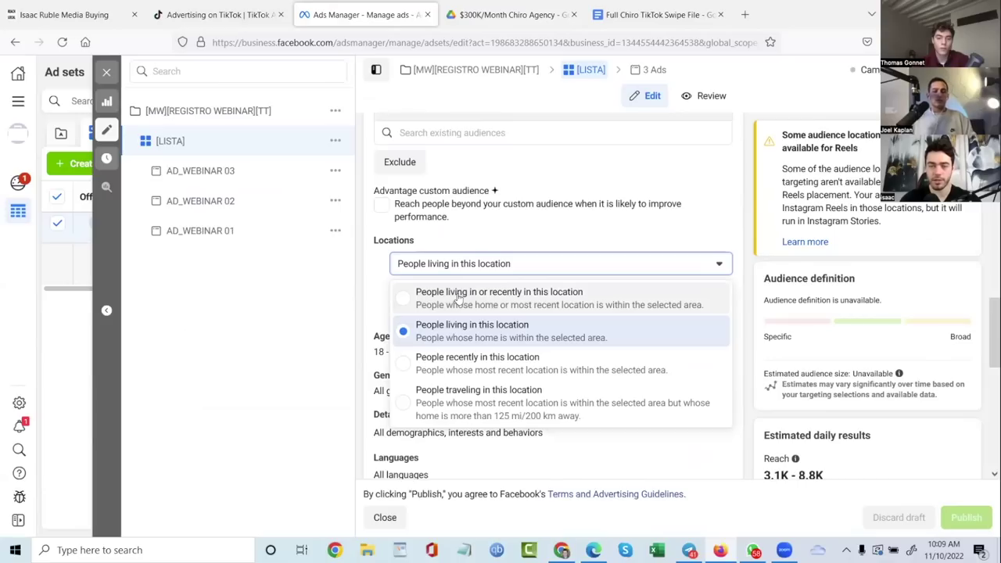
pyautogui.click(385, 272)
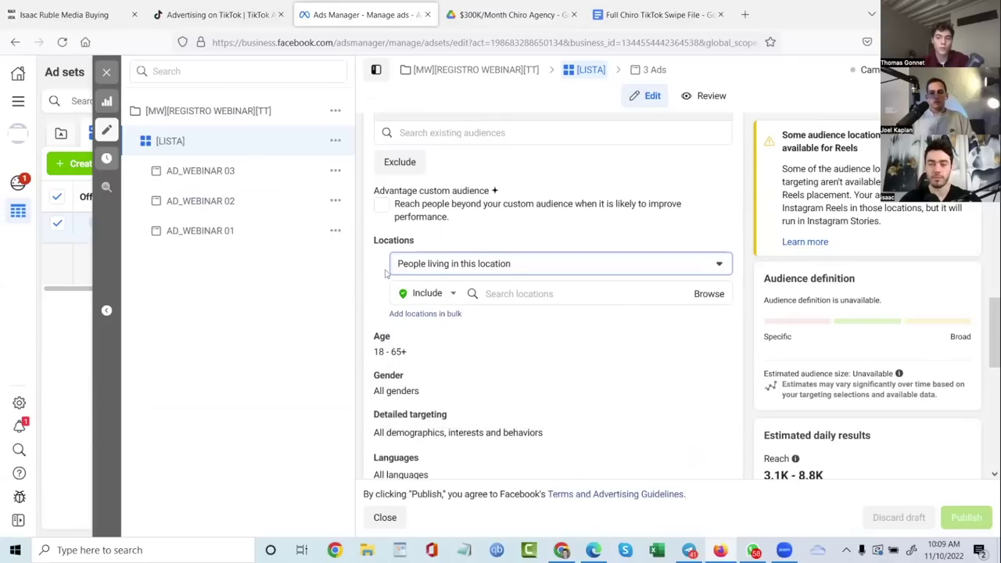
pyautogui.click(451, 268)
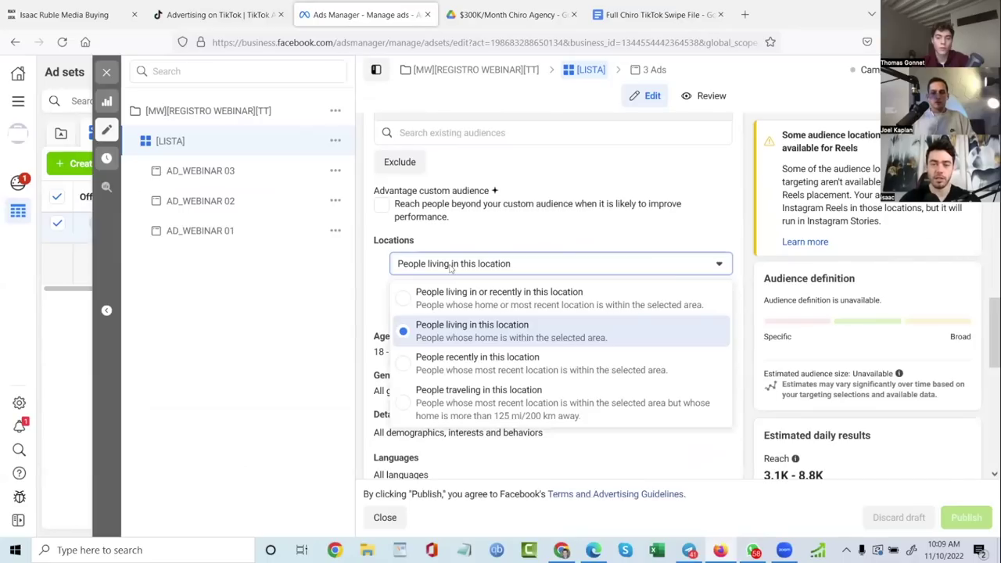
pyautogui.click(369, 261)
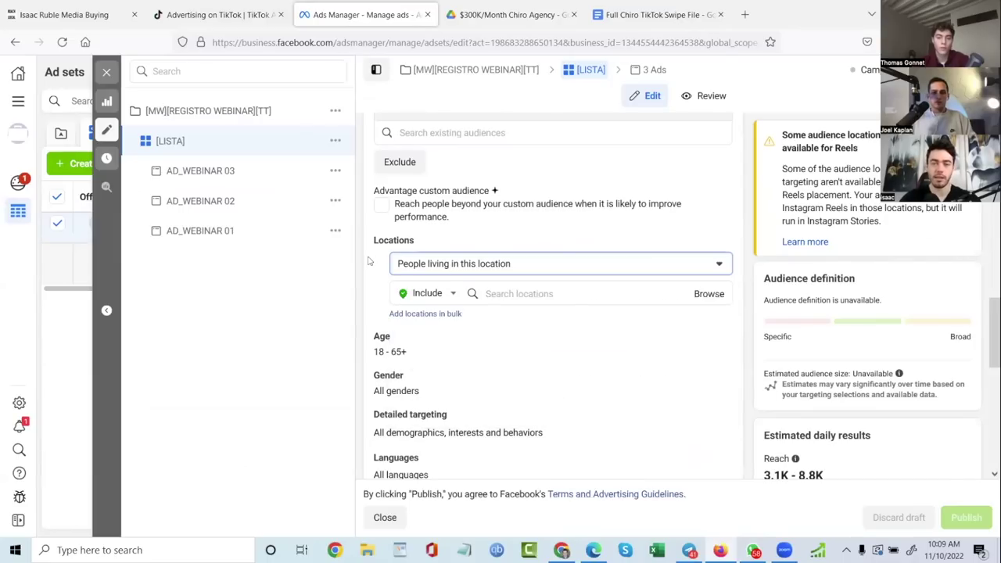
# Set the ad set's location targeting to People living in or recently in this location
pyautogui.click(412, 269)
pyautogui.click(443, 305)
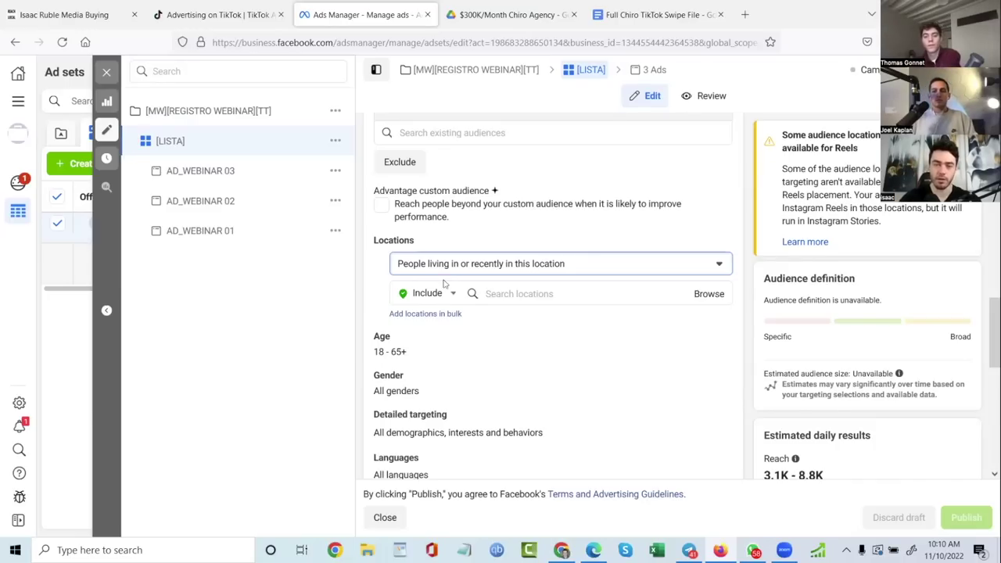
pyautogui.click(446, 271)
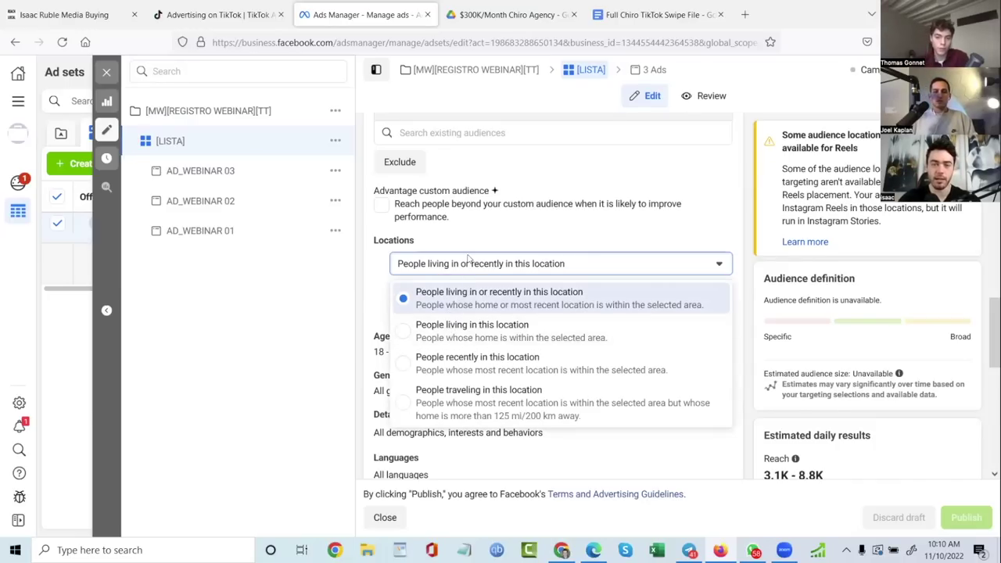
pyautogui.click(470, 260)
pyautogui.click(470, 264)
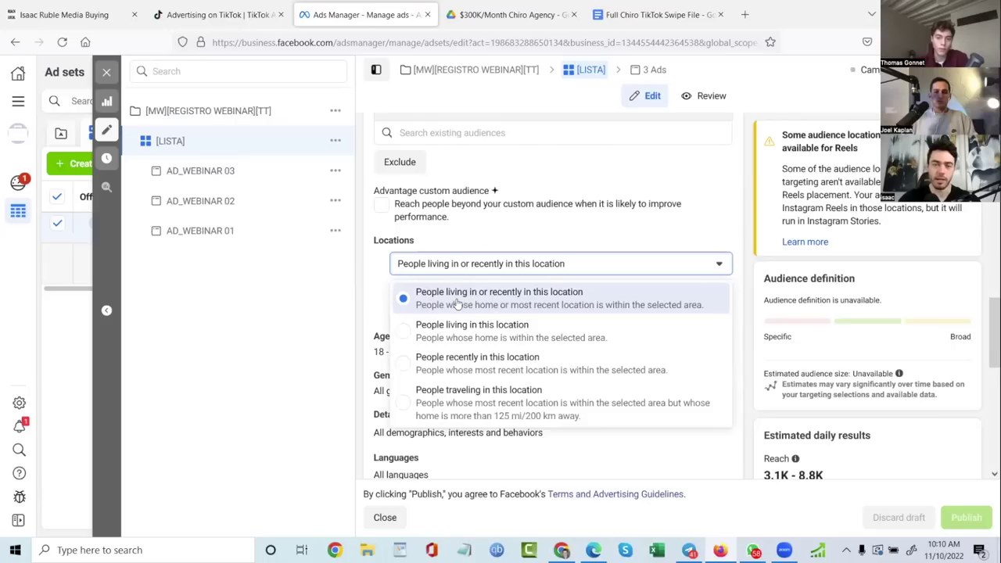
pyautogui.click(373, 275)
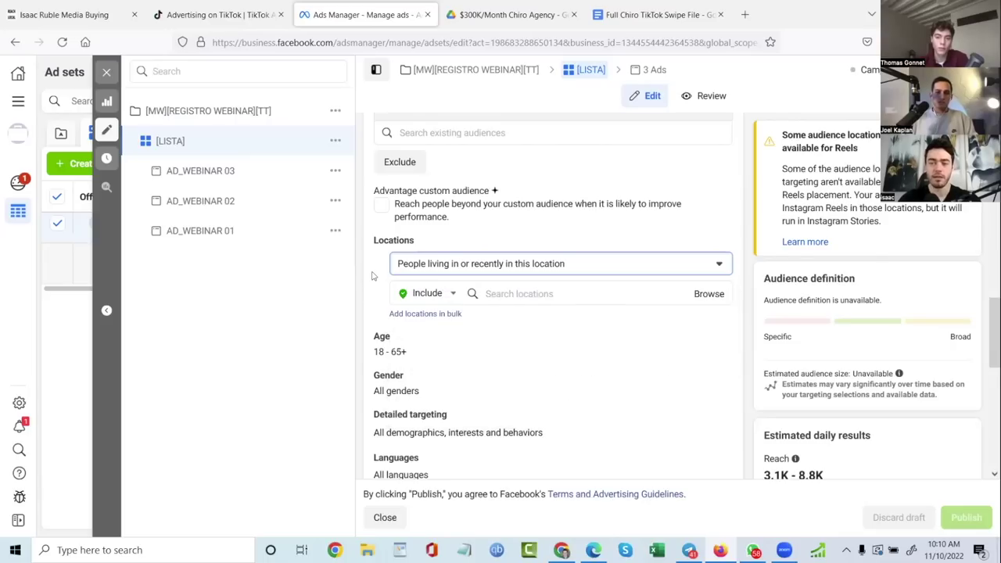
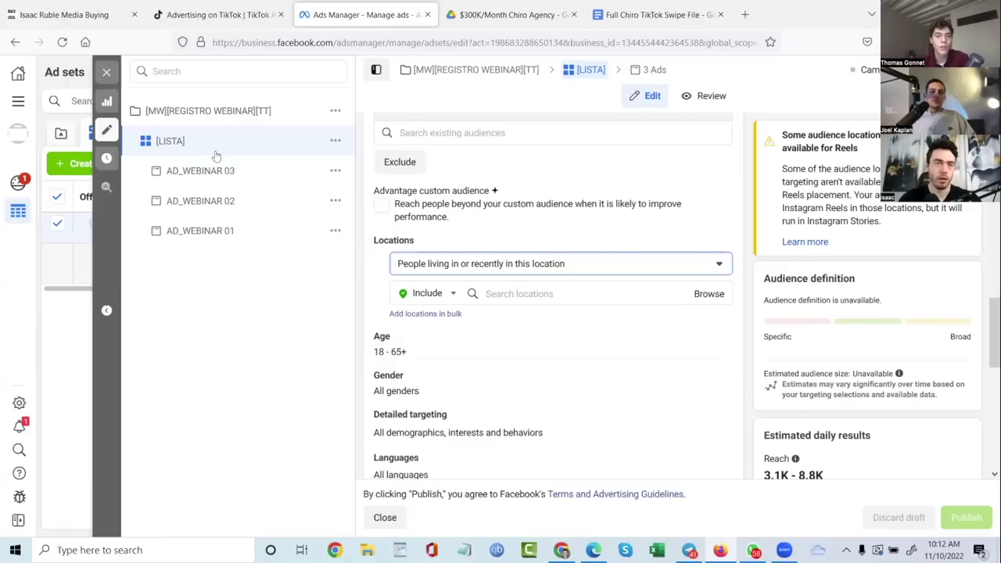
# Switch to GoHighLevel and review the email and SMS sequence of the Appointment Reminder Campaign Chiro
pyautogui.click(76, 8)
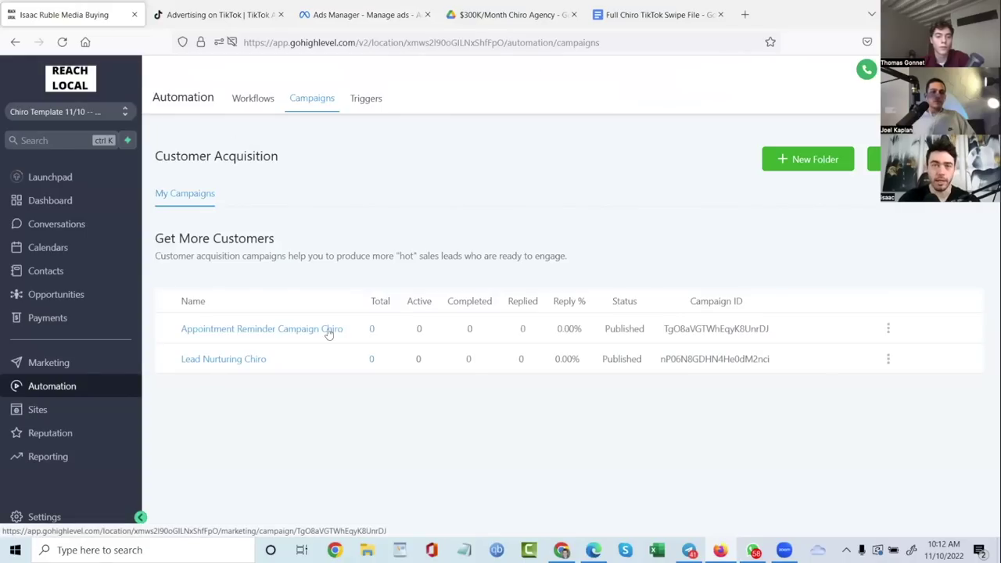
pyautogui.click(509, 14)
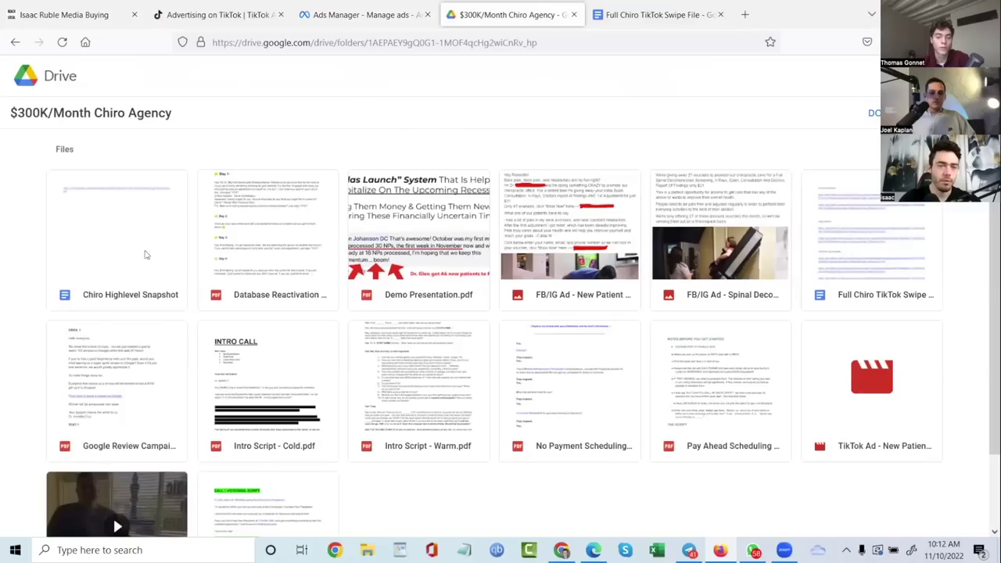
pyautogui.click(112, 8)
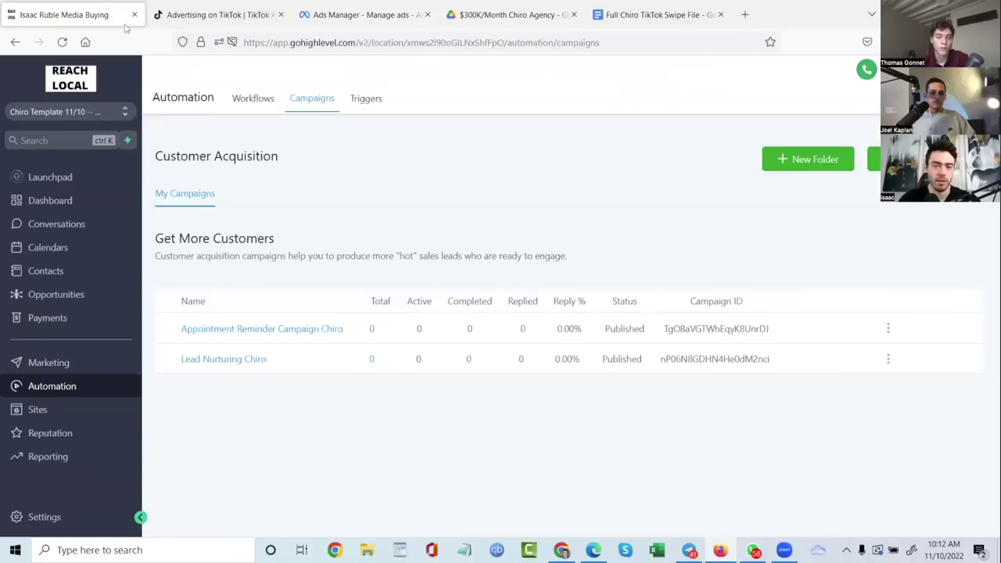
pyautogui.click(267, 330)
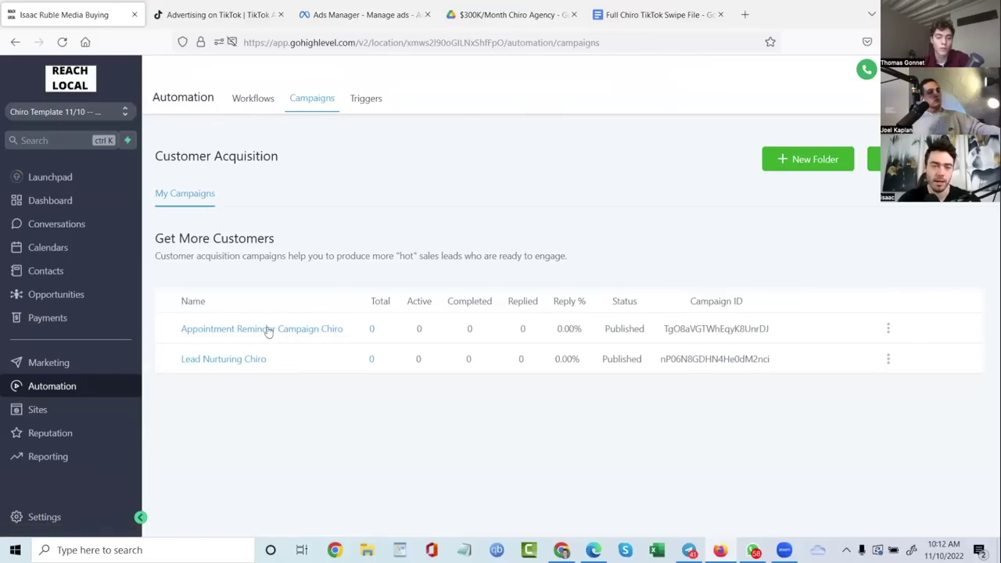
pyautogui.scroll(-10, 302, 342)
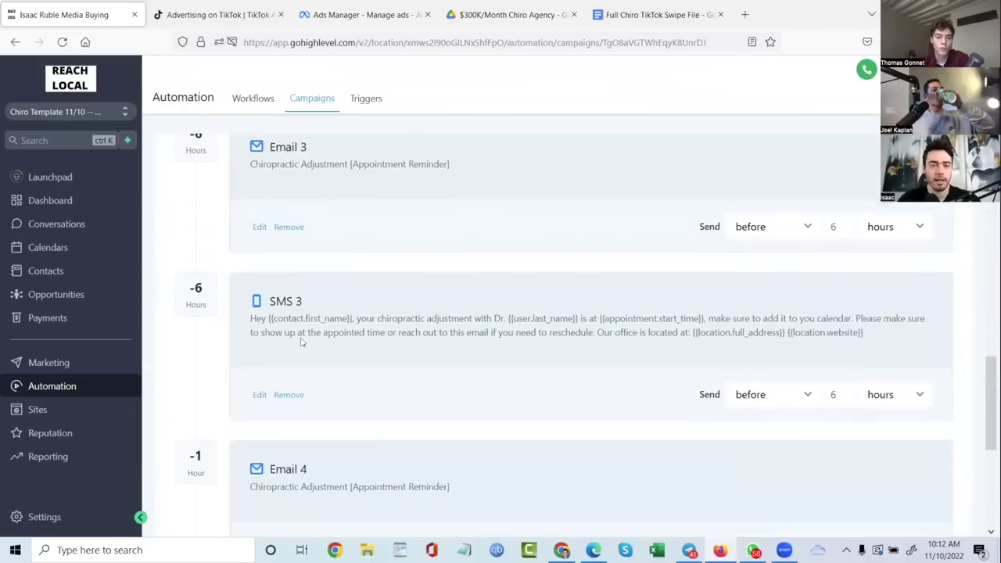
pyautogui.scroll(-2, 302, 342)
pyautogui.scroll(8, 302, 342)
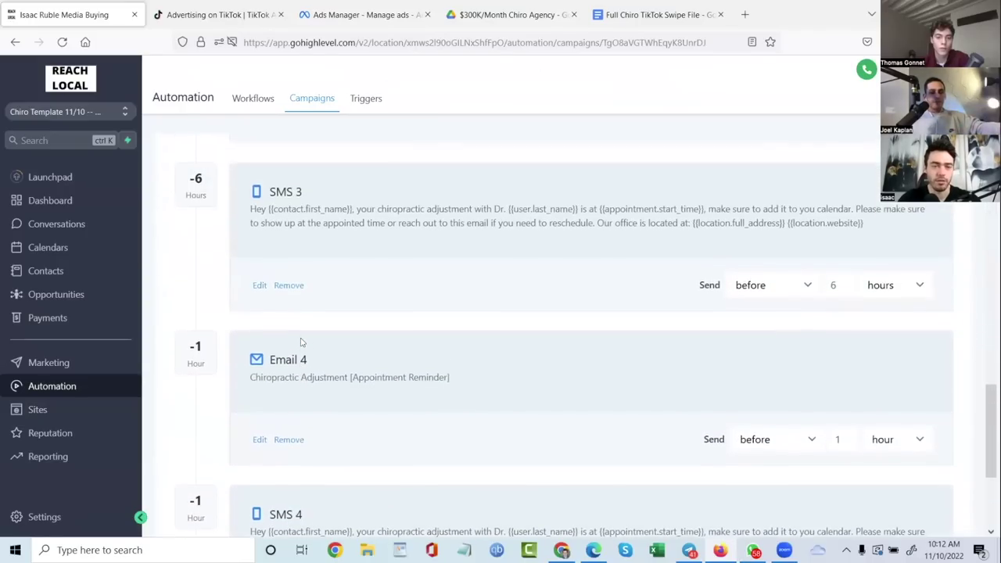
pyautogui.scroll(6, 302, 342)
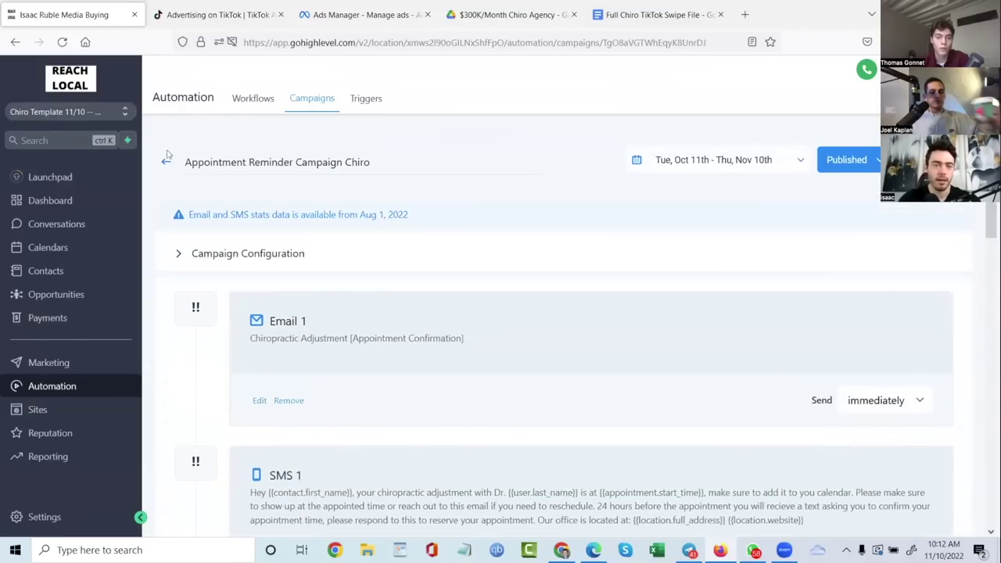
# Return to the campaign list and review the SMS, email and wait steps of the Lead Nurturing Chiro campaign
pyautogui.click(166, 162)
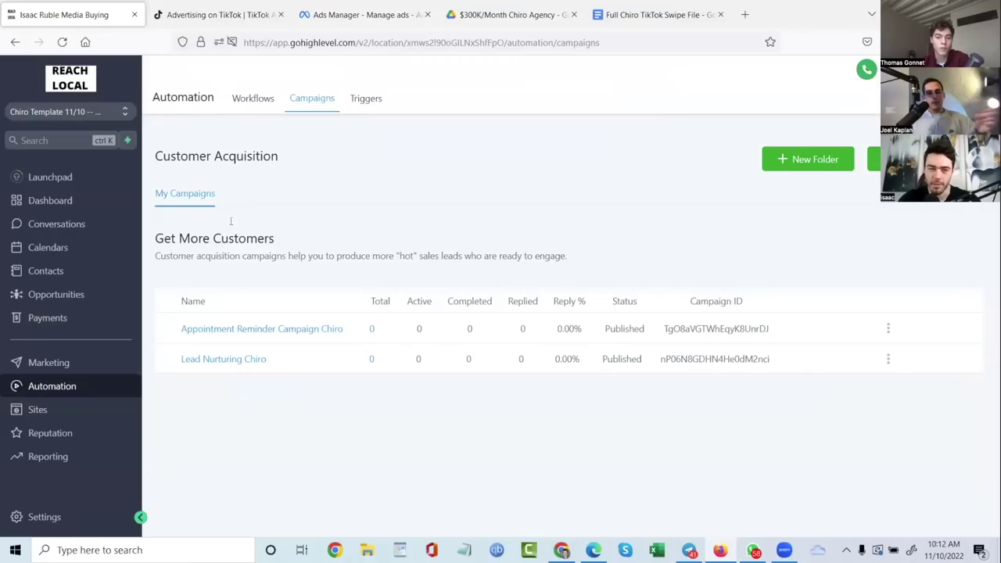
pyautogui.click(260, 359)
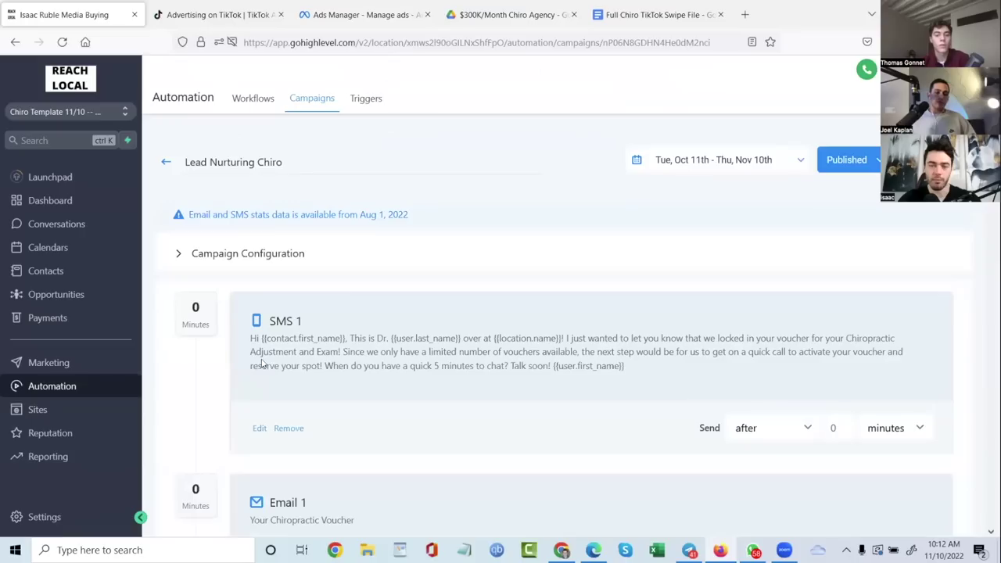
pyautogui.scroll(-5, 264, 395)
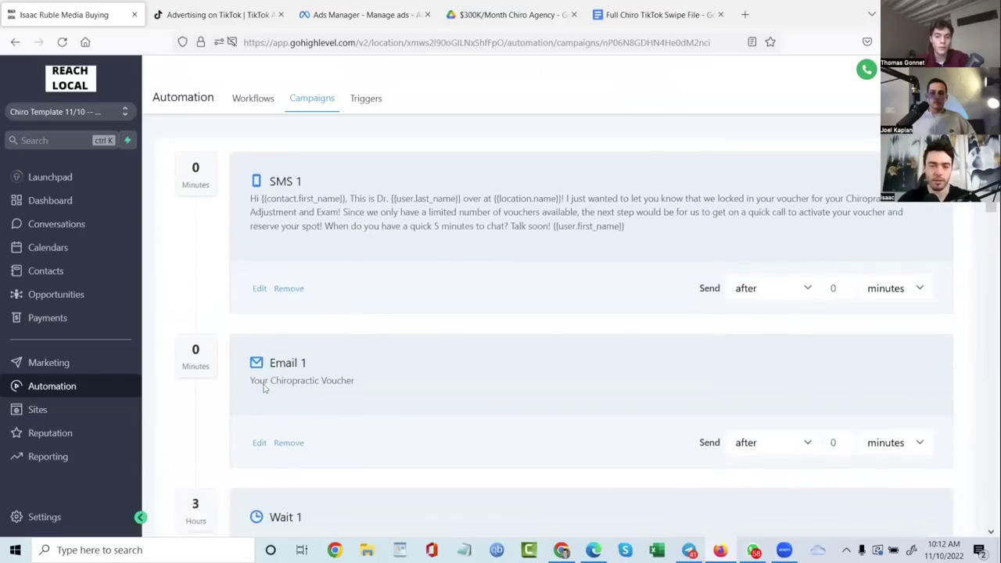
pyautogui.scroll(-9, 264, 387)
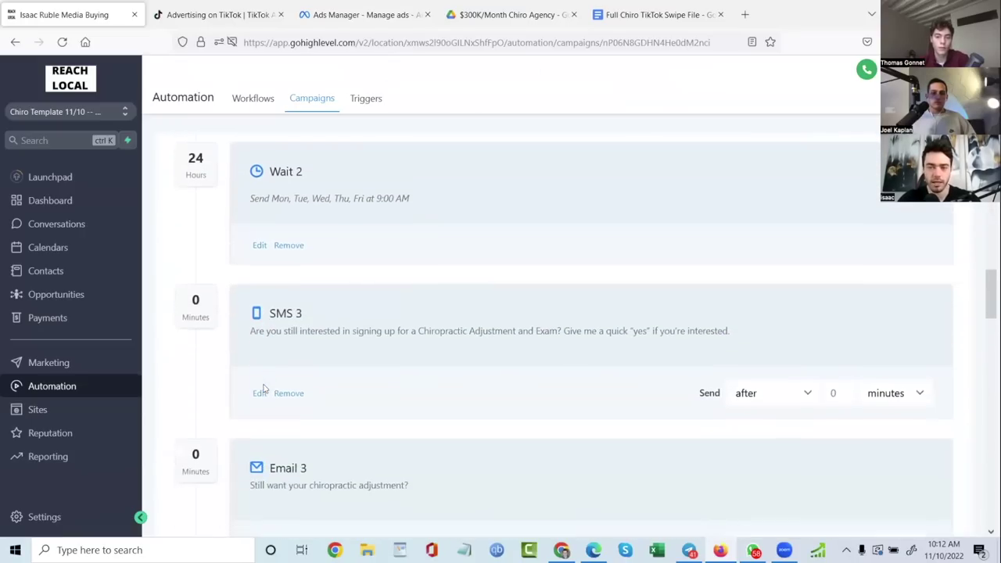
pyautogui.scroll(-8, 263, 389)
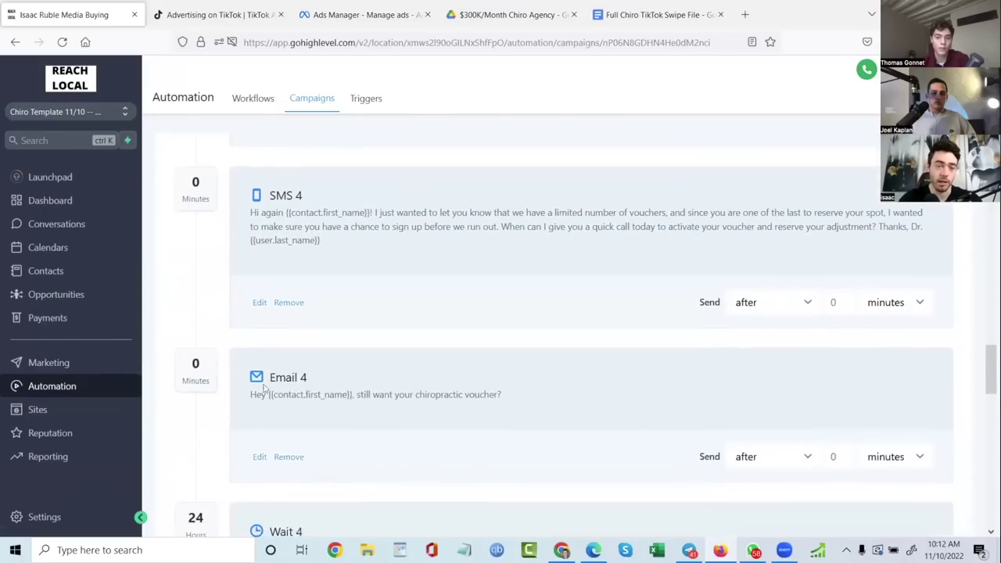
pyautogui.scroll(-2, 255, 341)
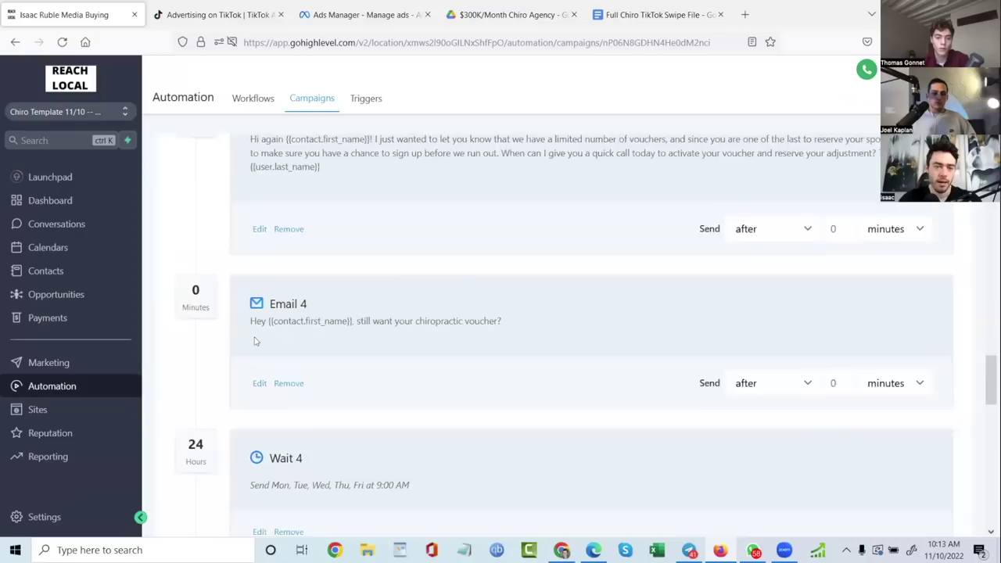
pyautogui.scroll(-5, 255, 340)
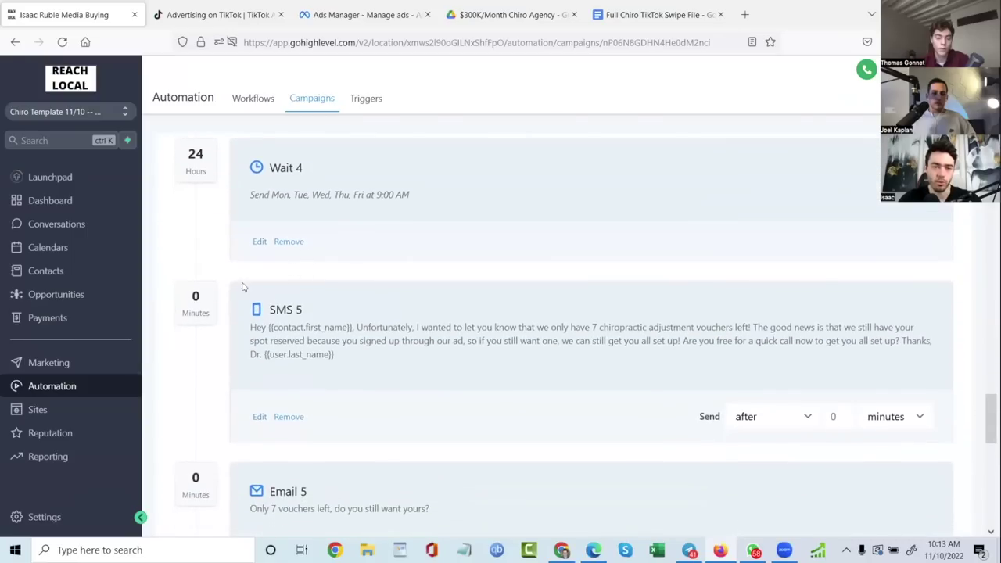
pyautogui.scroll(13, 366, 322)
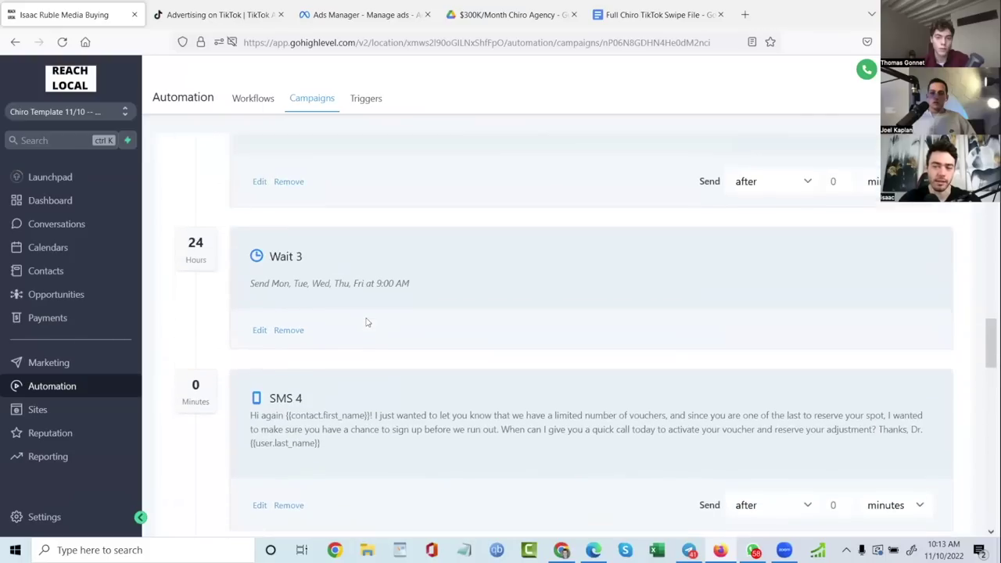
pyautogui.scroll(2, 365, 322)
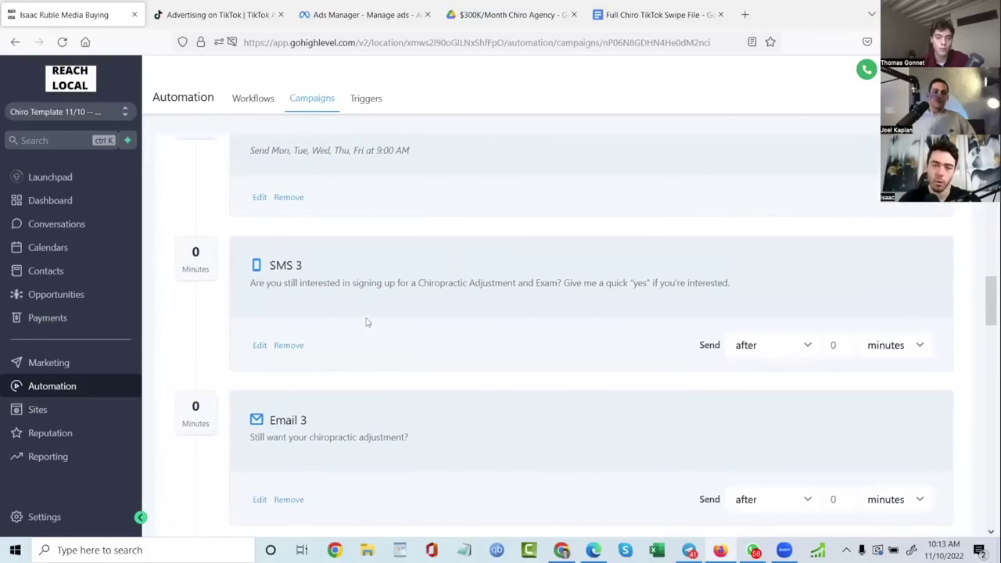
pyautogui.scroll(15, 366, 323)
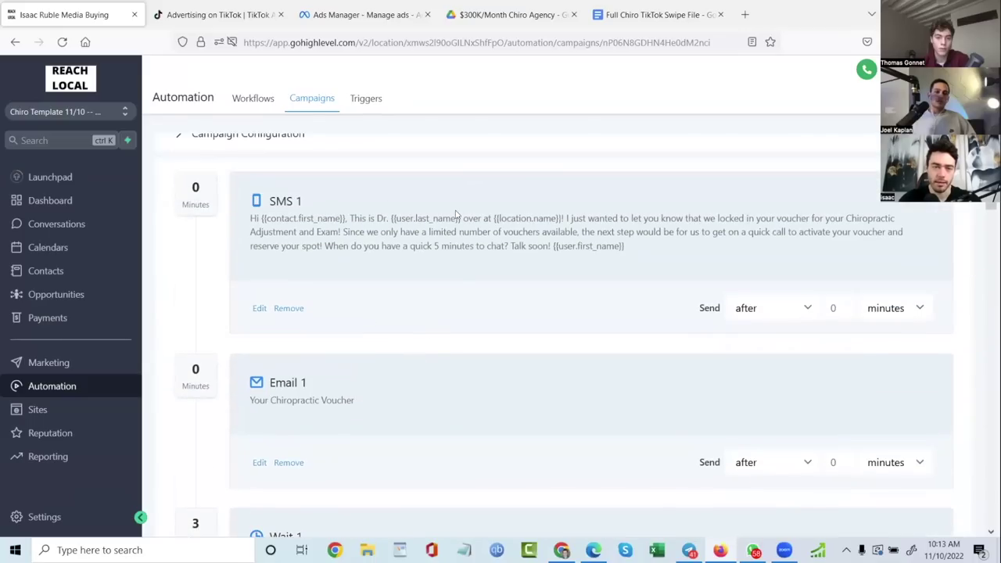
pyautogui.scroll(1, 386, 287)
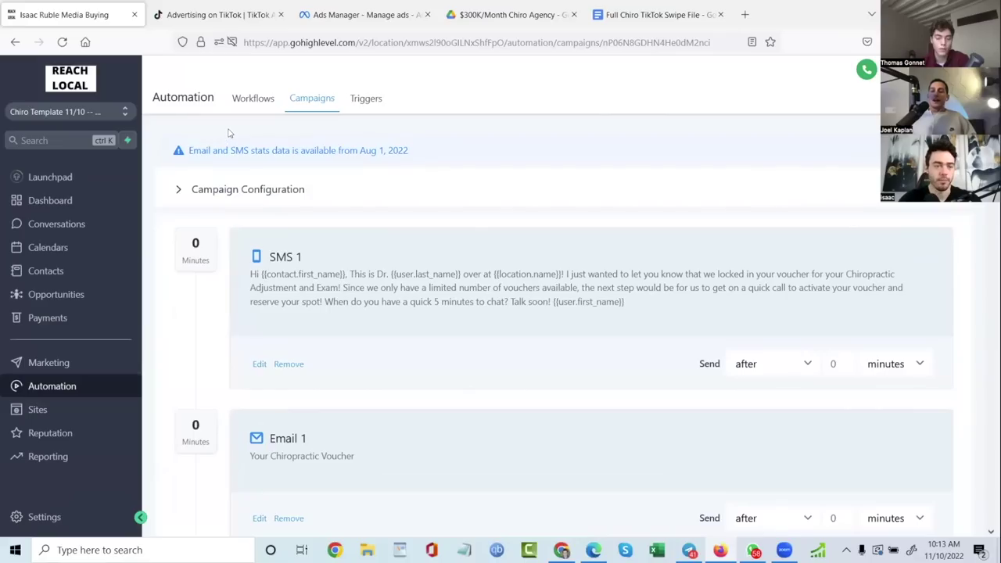
# Check the $300K/Month Chiro Agency folder in Google Drive and reopen the Lead Nurturing Chiro campaign in GoHighLevel
pyautogui.click(308, 101)
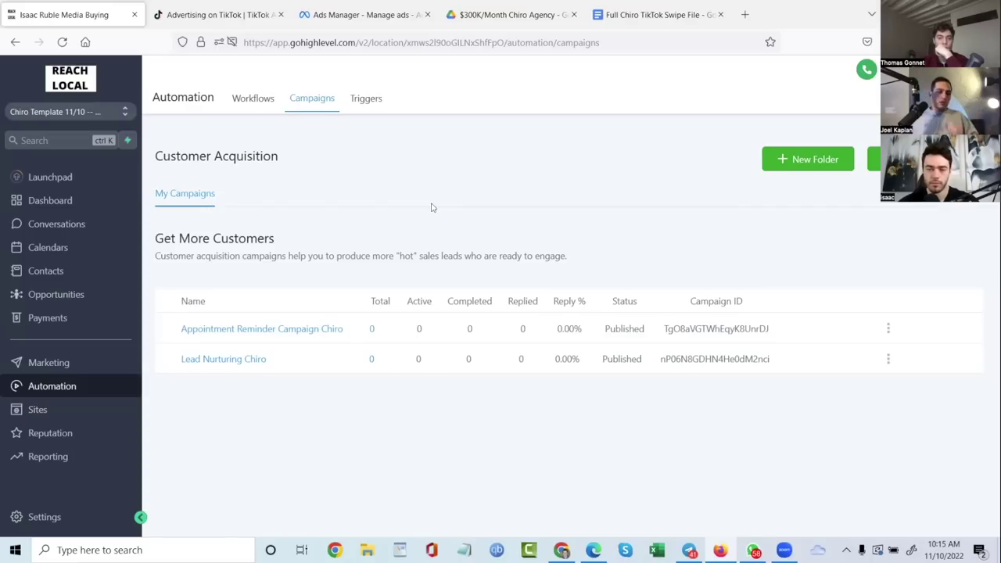
pyautogui.click(524, 8)
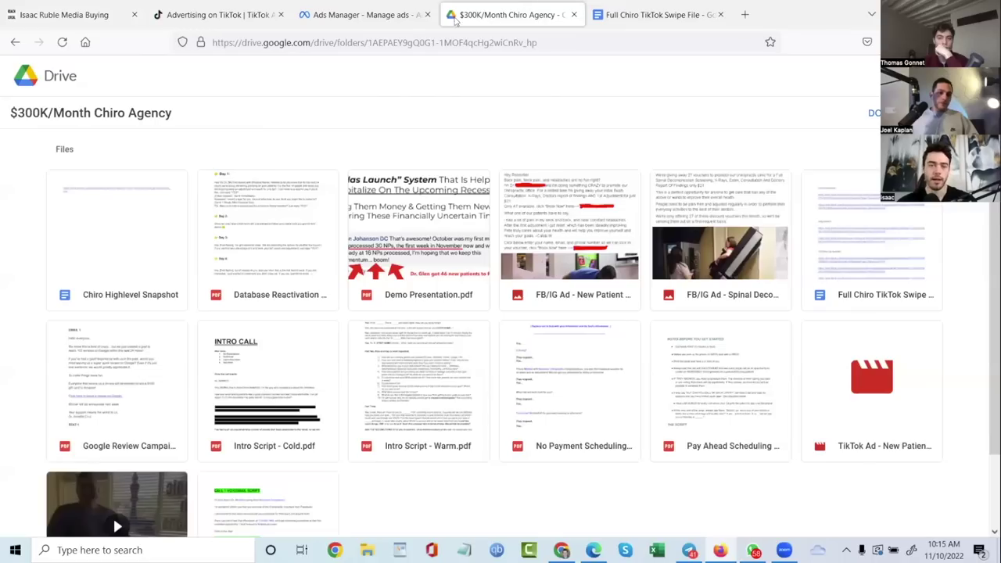
pyautogui.click(129, 6)
pyautogui.click(250, 359)
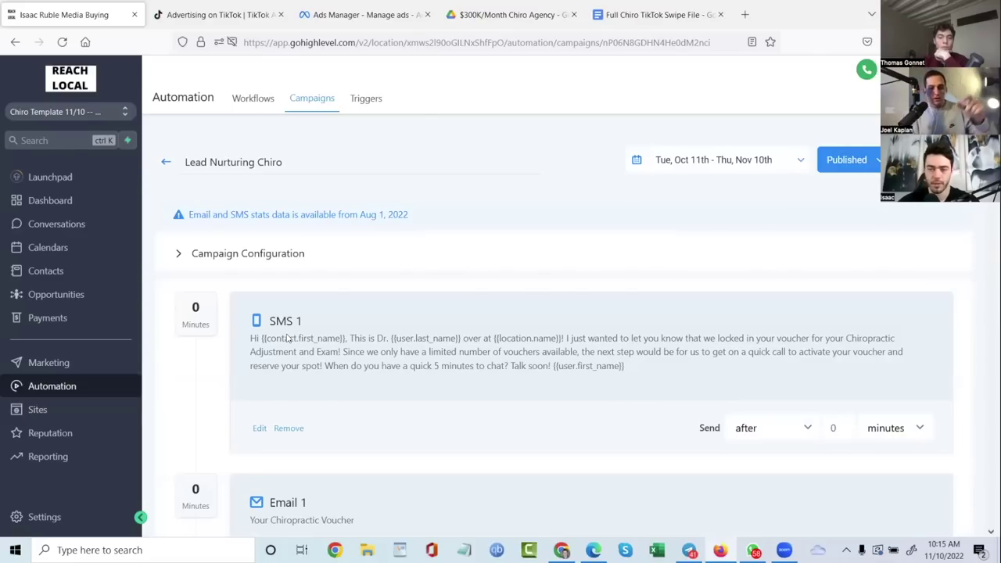
# Review the Lead Nurturing Chiro campaign through its final email, and switch to the $300K/Month Chiro Agency folder in Google Drive
pyautogui.scroll(-15, 287, 338)
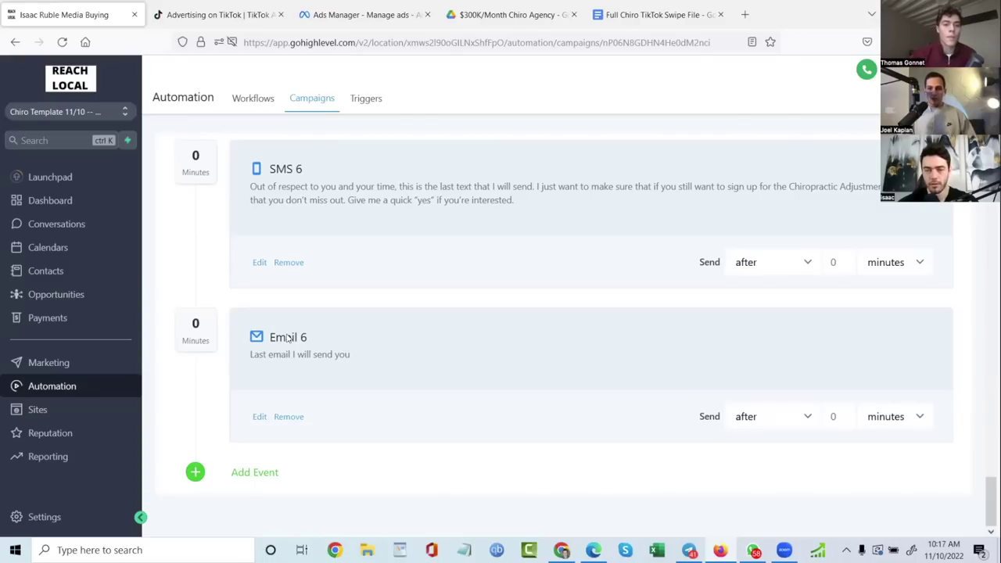
pyautogui.click(508, 14)
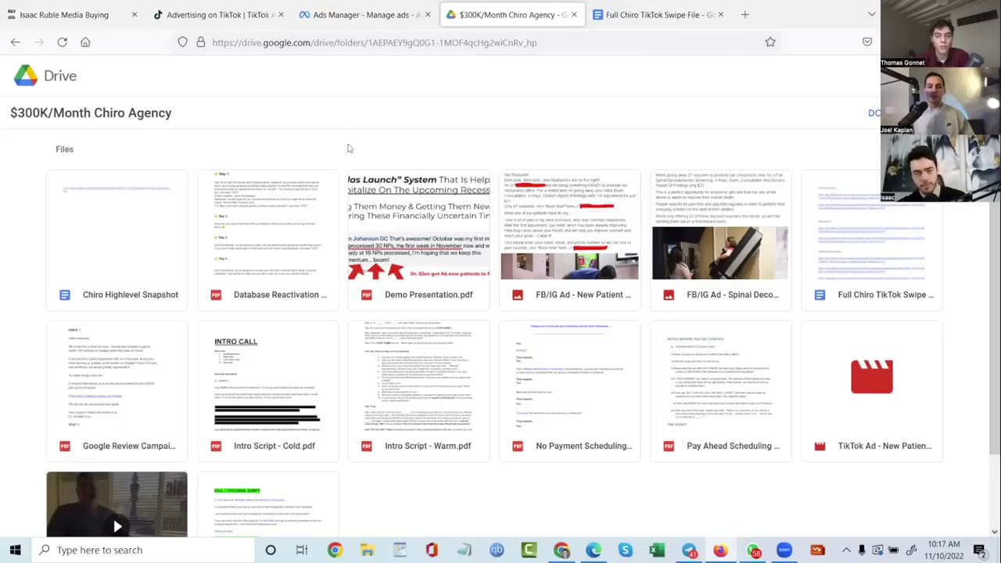
pyautogui.scroll(-1, 349, 149)
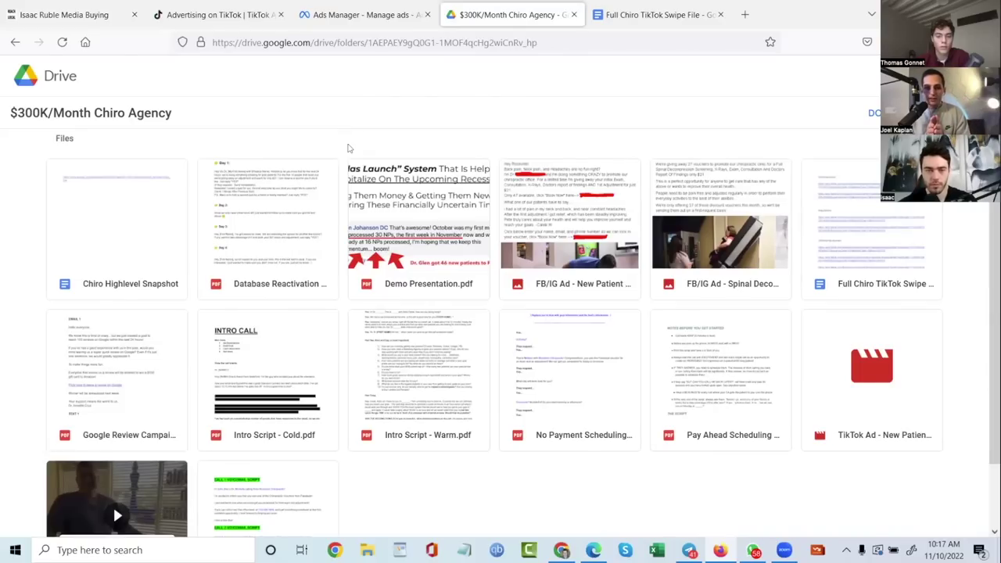
pyautogui.scroll(-2, 349, 148)
# Open the Pay Ahead Scheduling script PDF and read its preparation notes and main call script
pyautogui.doubleClick(684, 286)
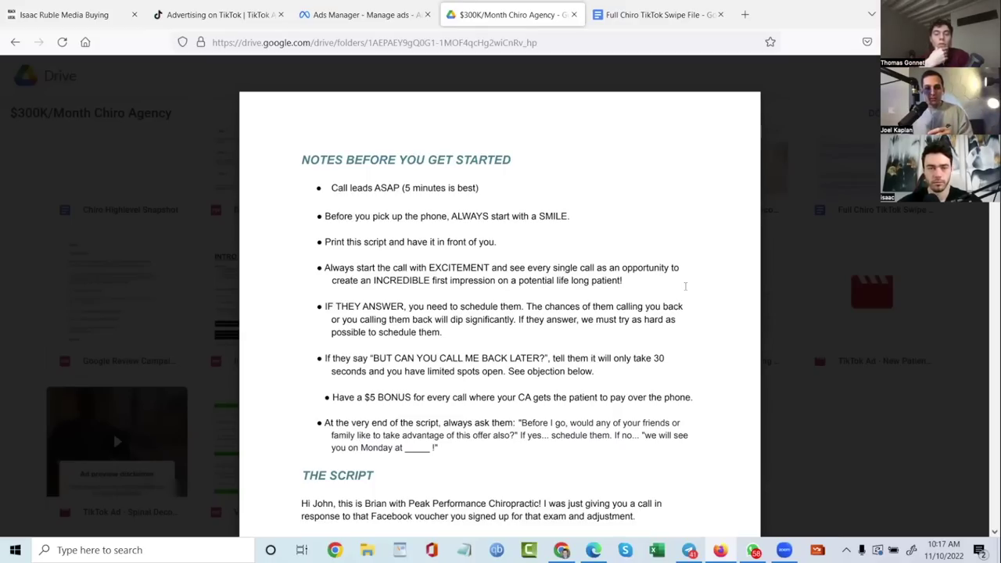
pyautogui.scroll(-3, 685, 286)
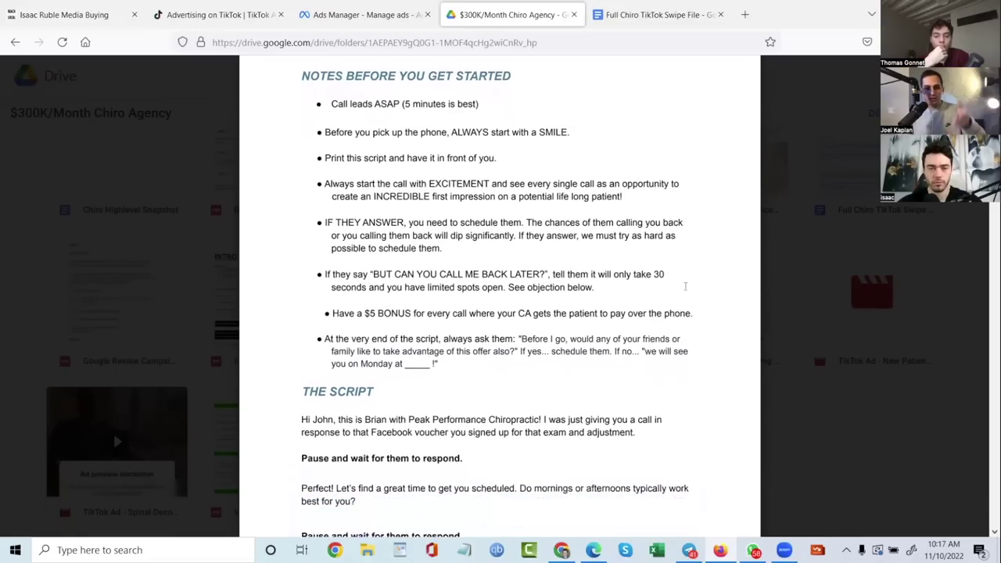
pyautogui.scroll(-5, 685, 286)
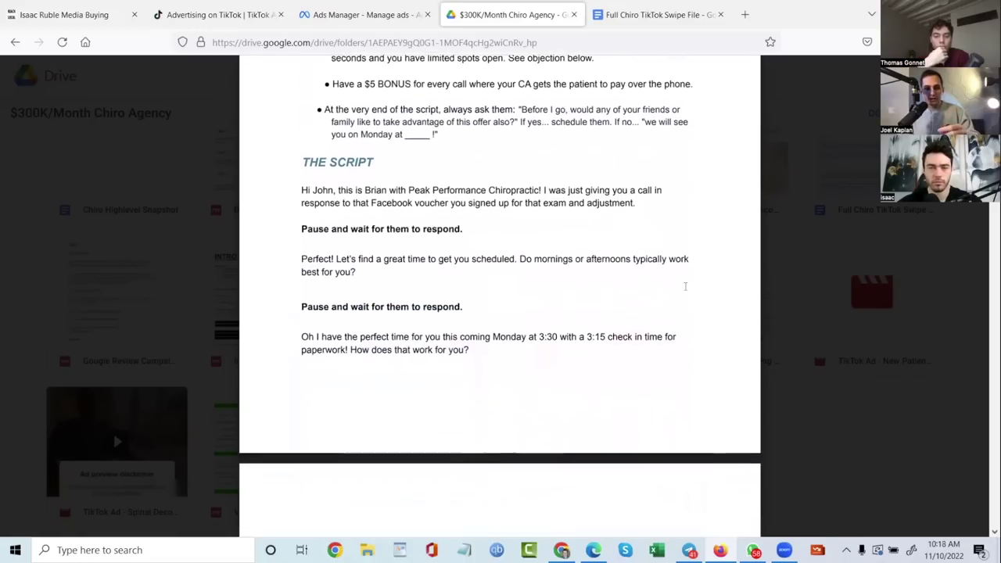
pyautogui.scroll(-1, 685, 287)
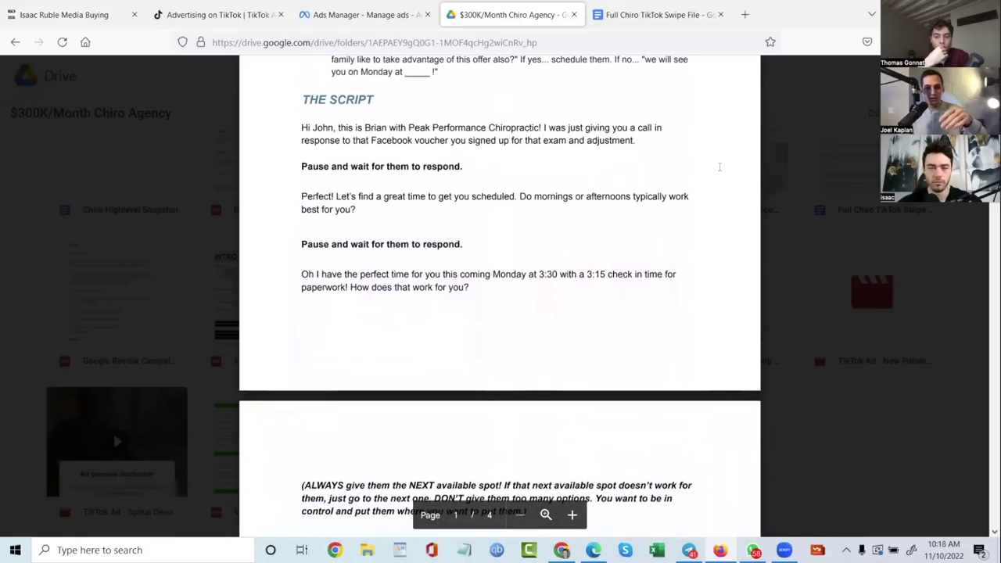
pyautogui.scroll(-6, 610, 236)
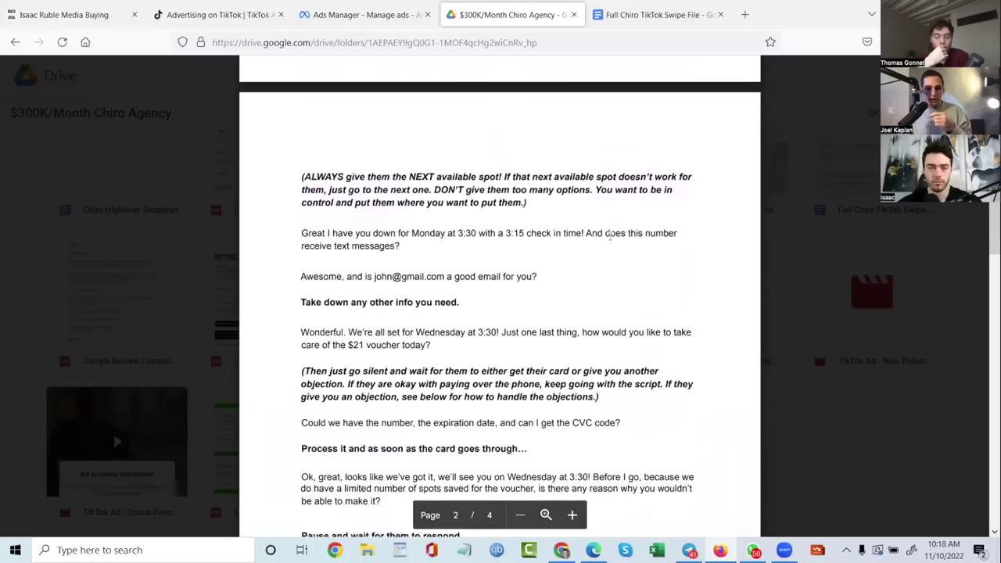
pyautogui.scroll(-3, 610, 236)
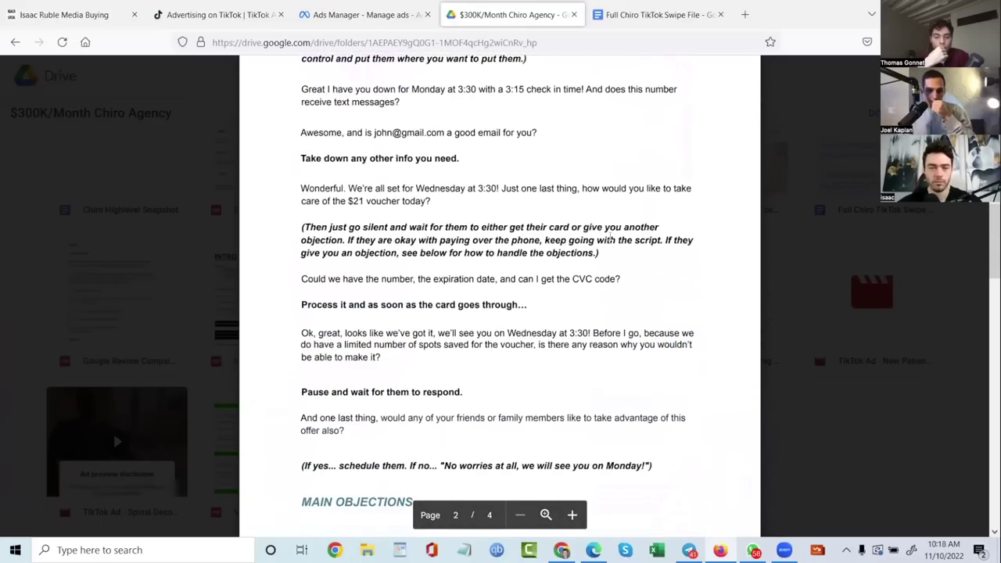
pyautogui.scroll(-4, 618, 217)
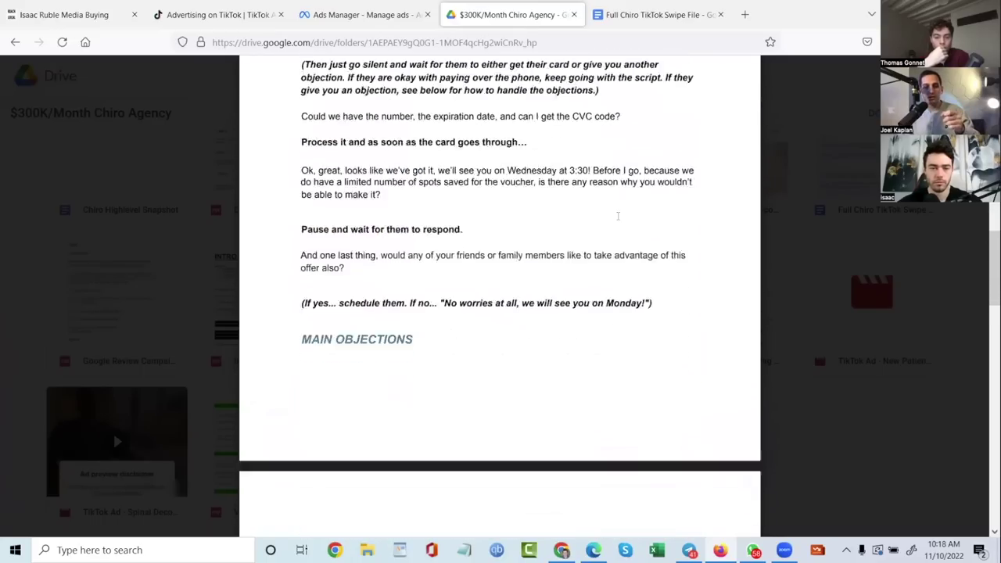
# Read the objection handling and voicemail sections of the Pay Ahead Scheduling script and return to the folder
pyautogui.scroll(-8, 618, 216)
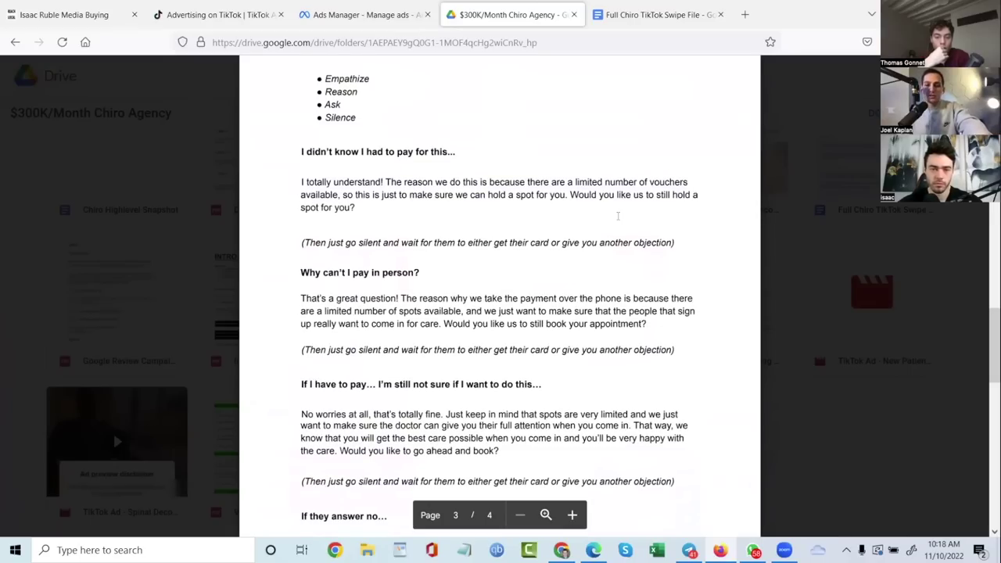
pyautogui.scroll(-4, 617, 216)
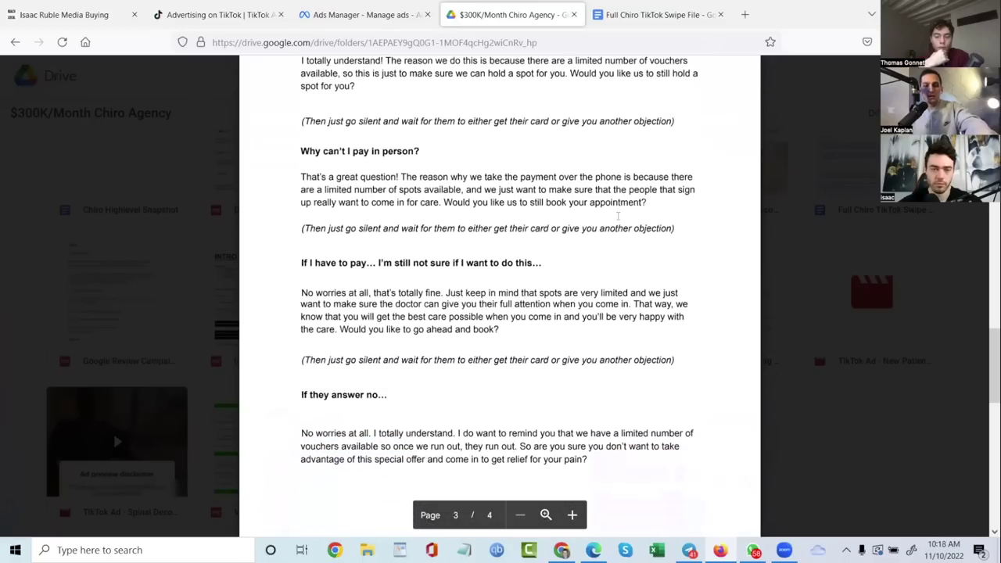
pyautogui.scroll(-2, 618, 215)
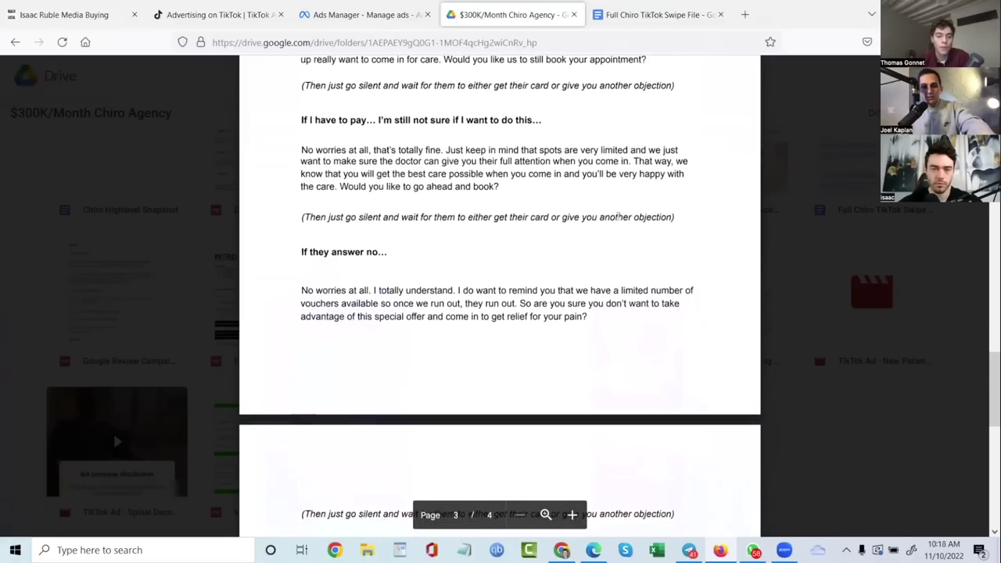
pyautogui.scroll(-3, 618, 216)
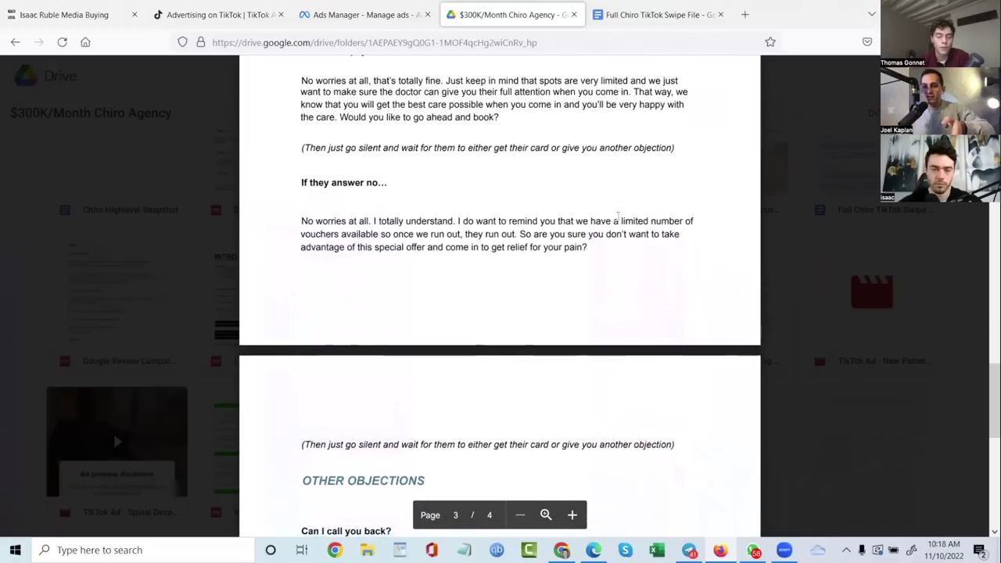
pyautogui.scroll(-6, 617, 216)
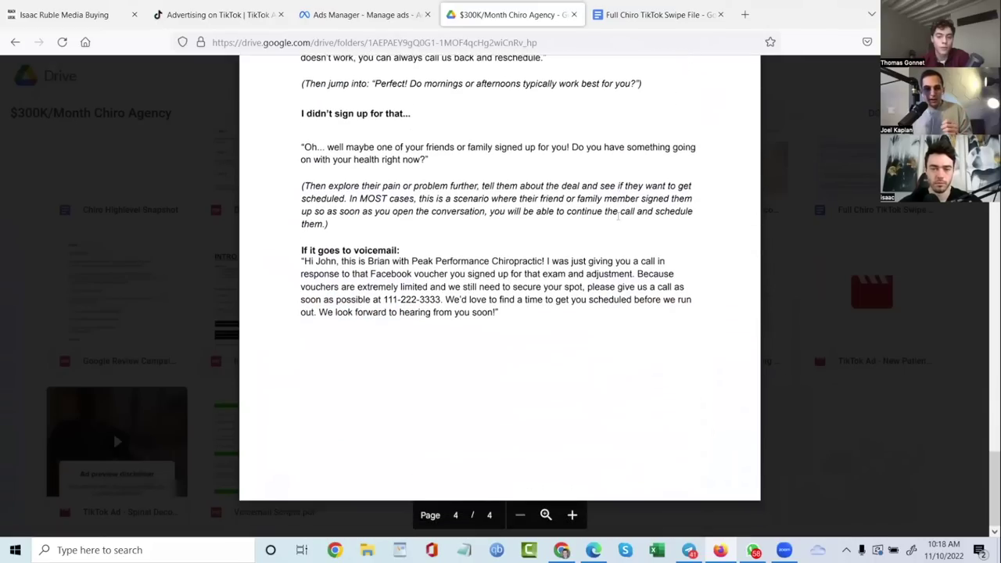
pyautogui.click(779, 242)
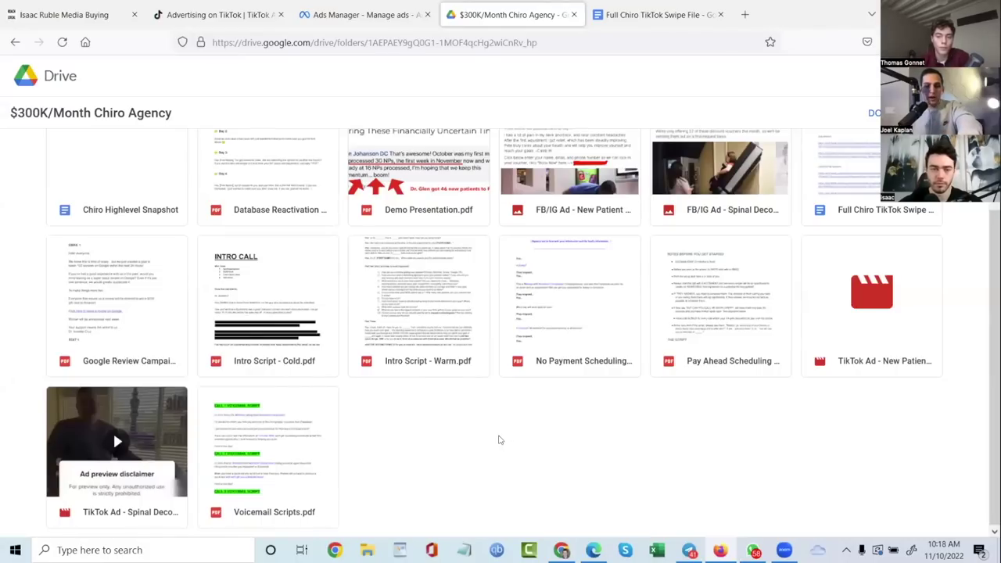
# Open No Payment Scheduling Script.pdf, read both pages of the call dialogue, and return to the folder
pyautogui.doubleClick(554, 314)
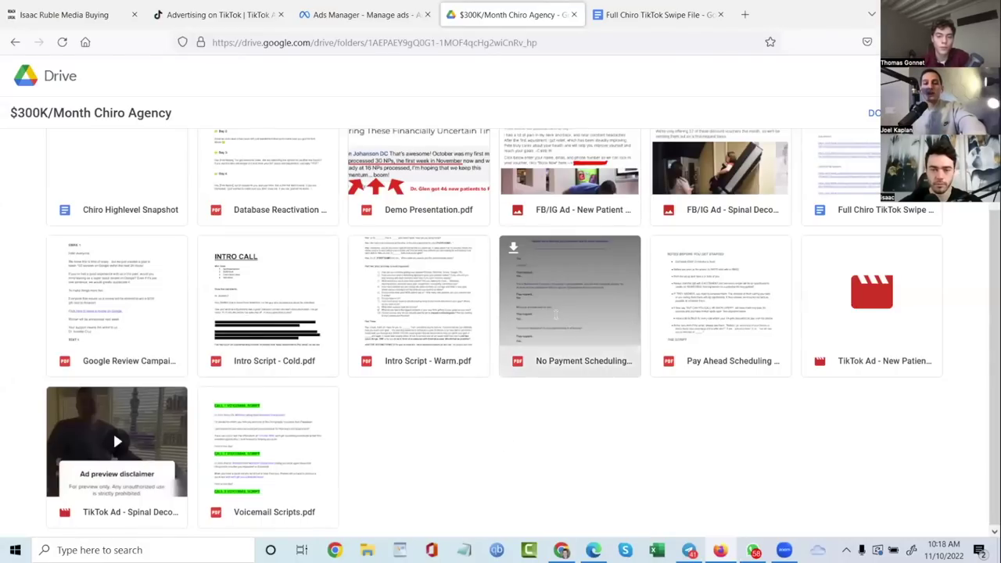
pyautogui.scroll(-3, 370, 309)
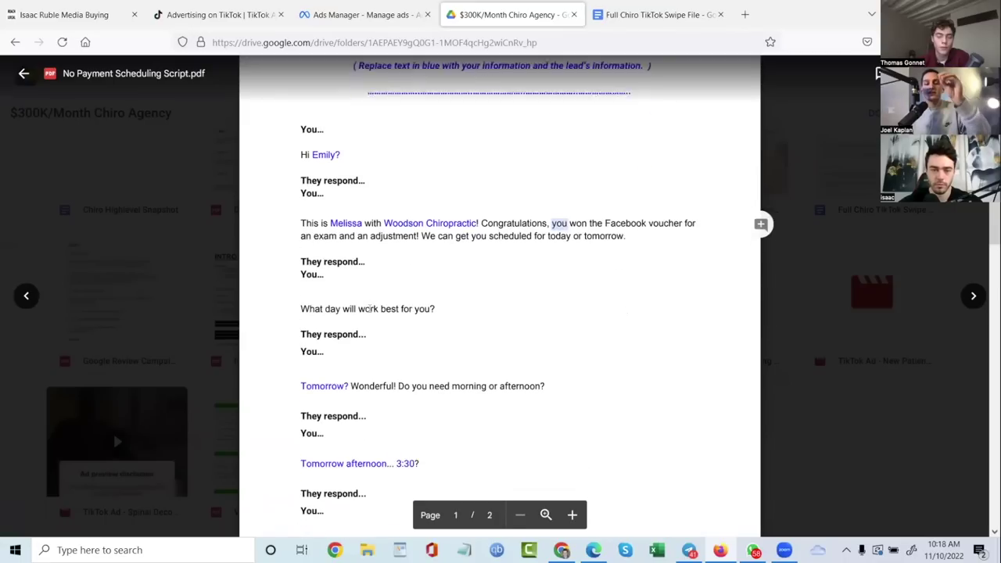
pyautogui.scroll(-2, 369, 309)
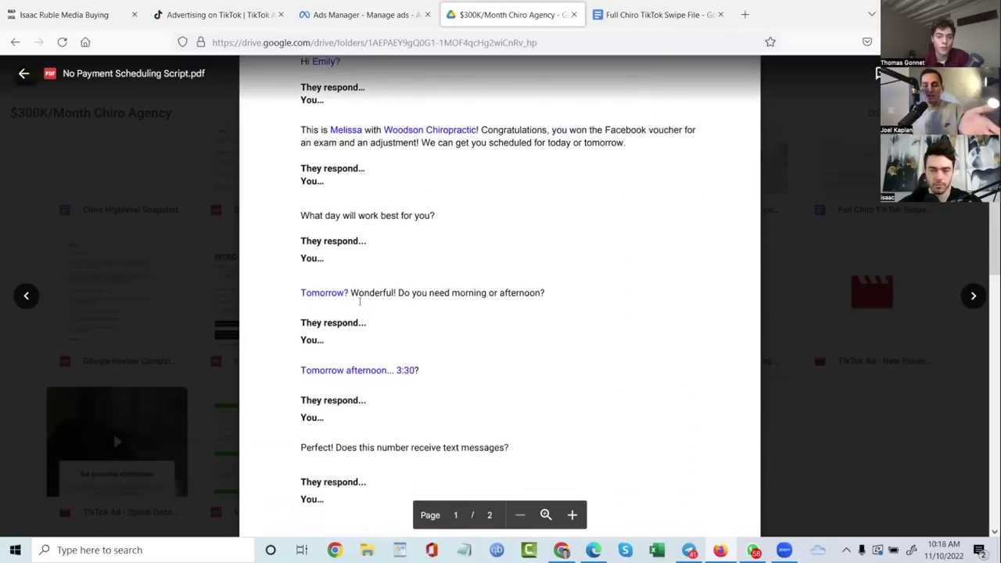
pyautogui.scroll(-15, 360, 302)
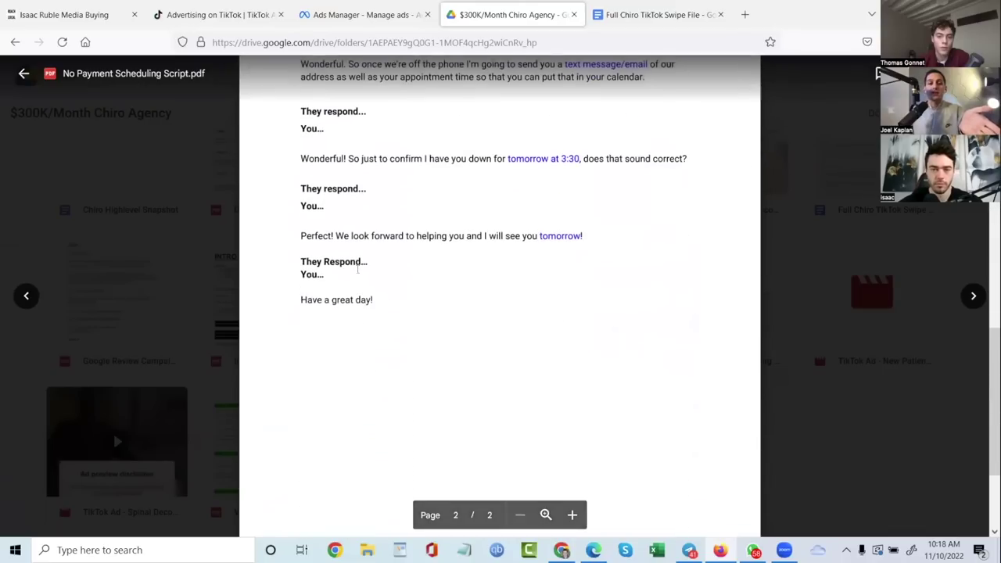
pyautogui.scroll(-2, 357, 269)
pyautogui.scroll(3, 358, 269)
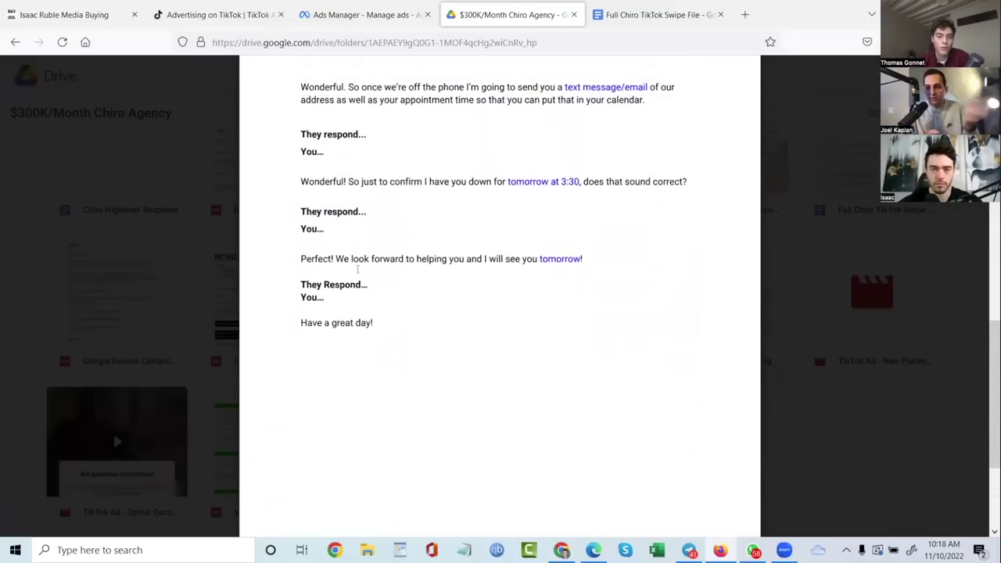
pyautogui.scroll(4, 357, 269)
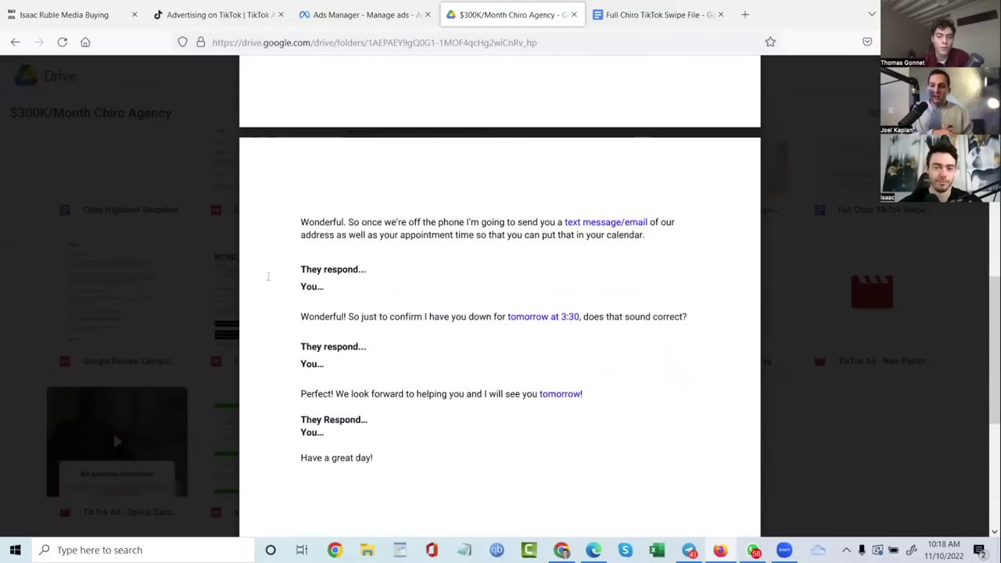
pyautogui.click(223, 255)
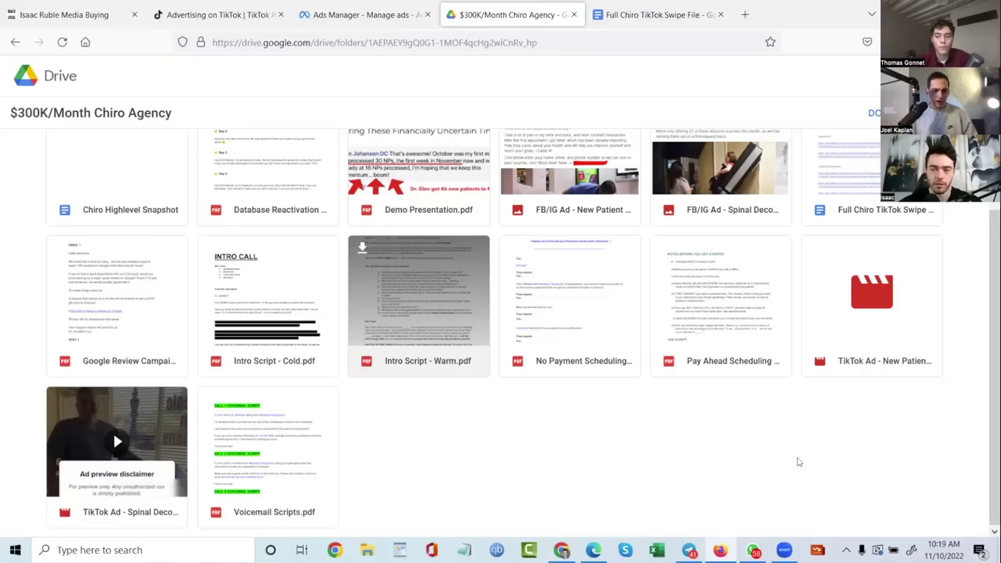
# Refresh the Drive folder, open Launch Call Presentation (1).pdf, and review its slides from the welcome and agenda onward
pyautogui.click(62, 42)
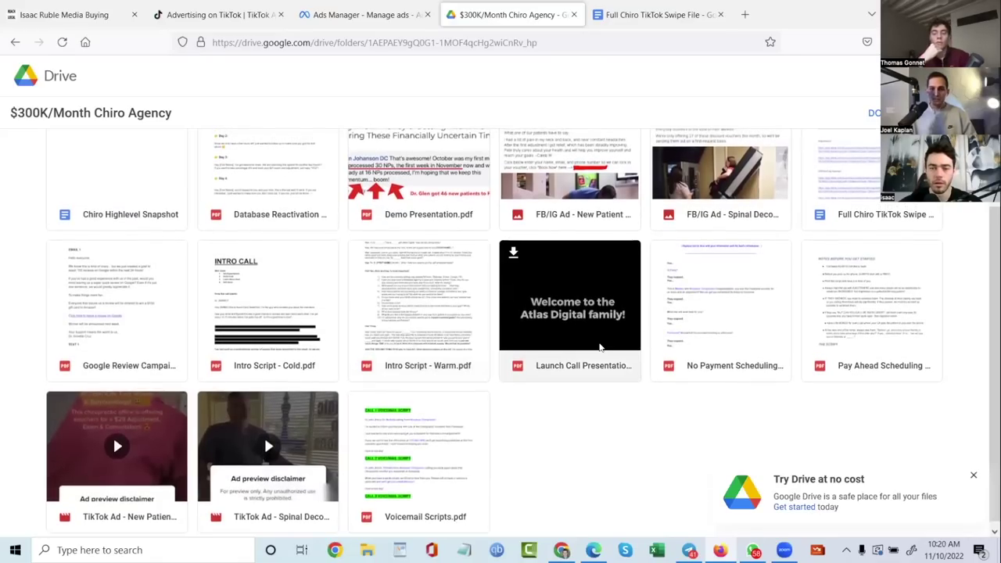
pyautogui.doubleClick(572, 327)
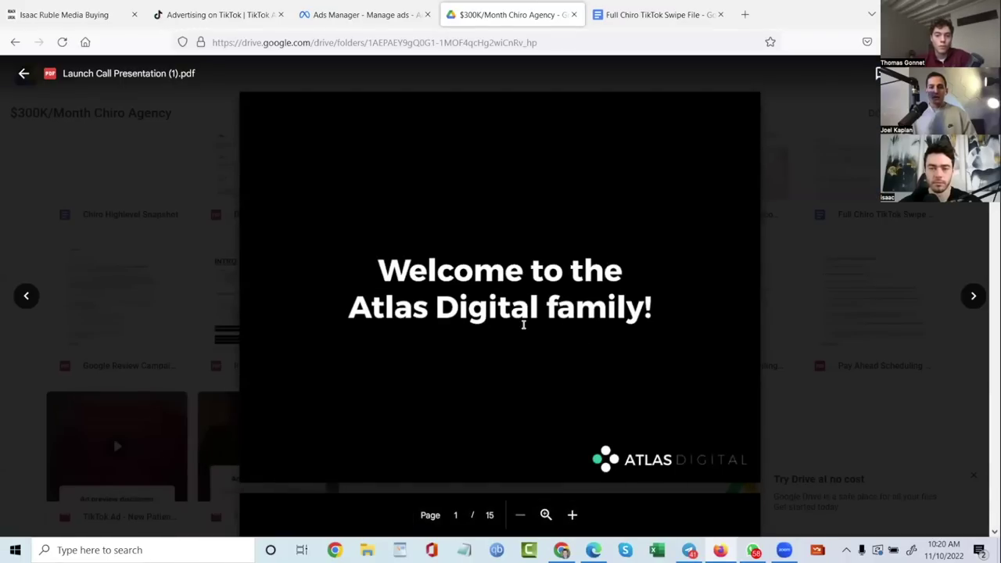
pyautogui.scroll(-3, 523, 324)
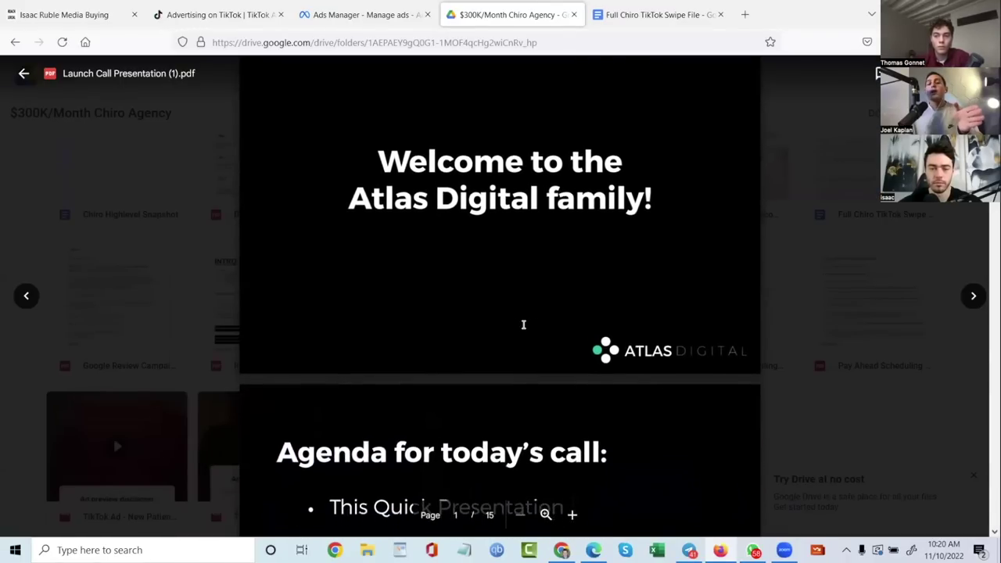
pyautogui.scroll(-1, 523, 324)
pyautogui.scroll(-3, 520, 305)
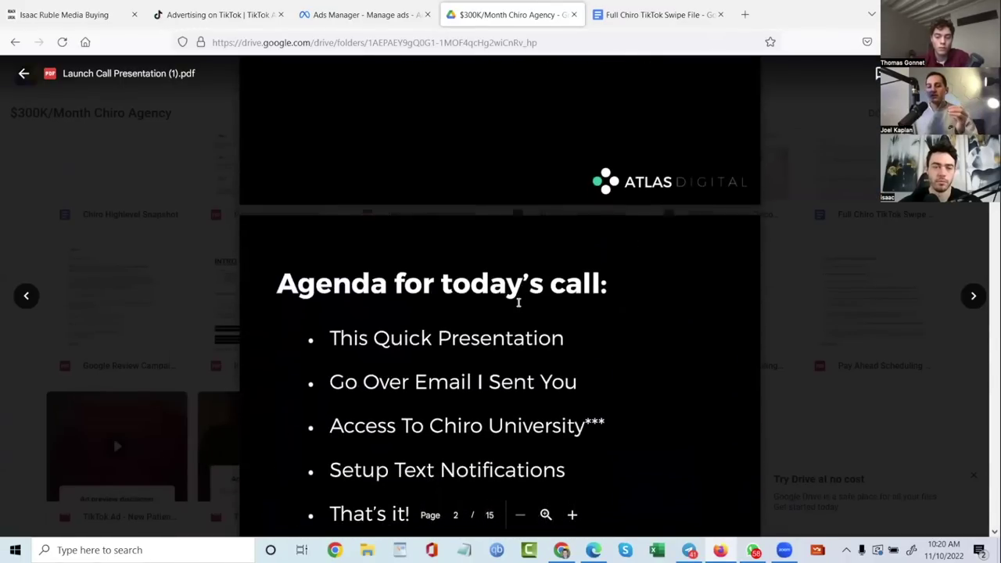
pyautogui.scroll(-5, 518, 303)
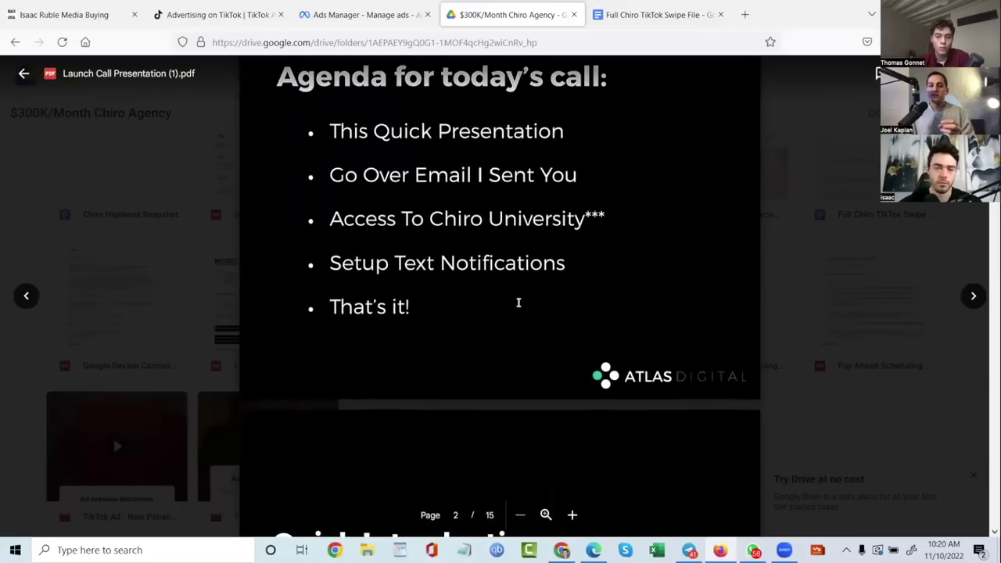
pyautogui.scroll(-7, 517, 303)
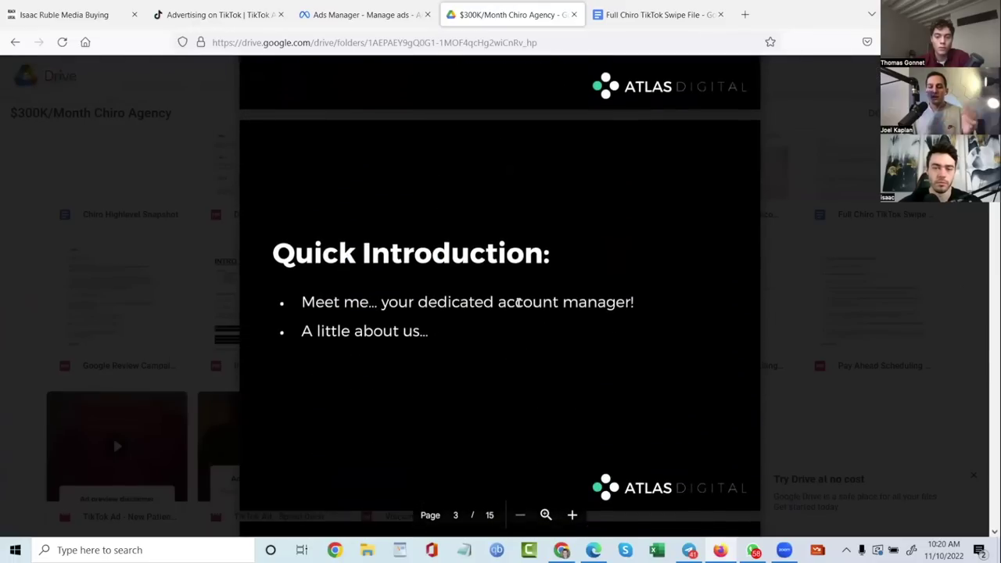
pyautogui.scroll(-10, 517, 303)
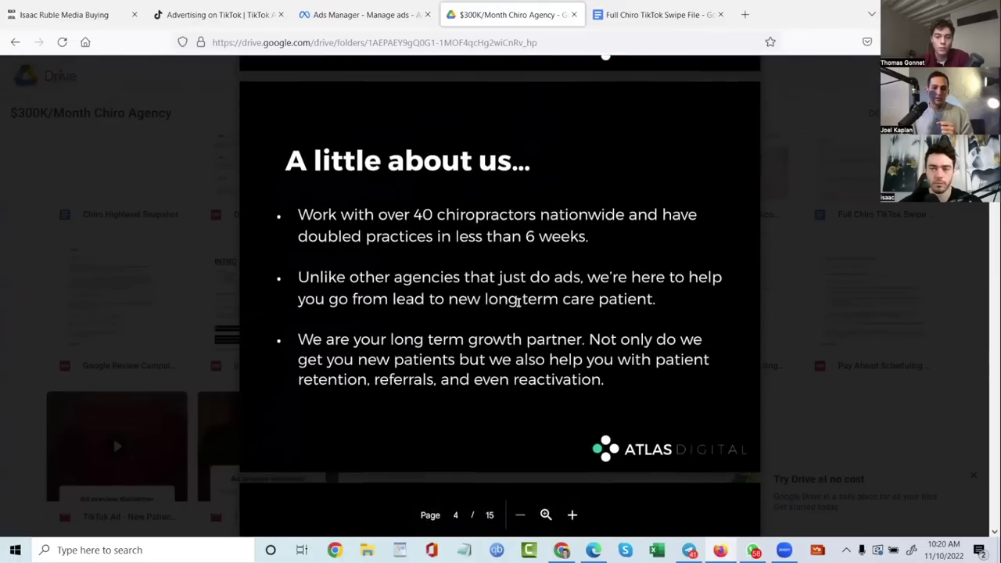
pyautogui.scroll(-7, 517, 302)
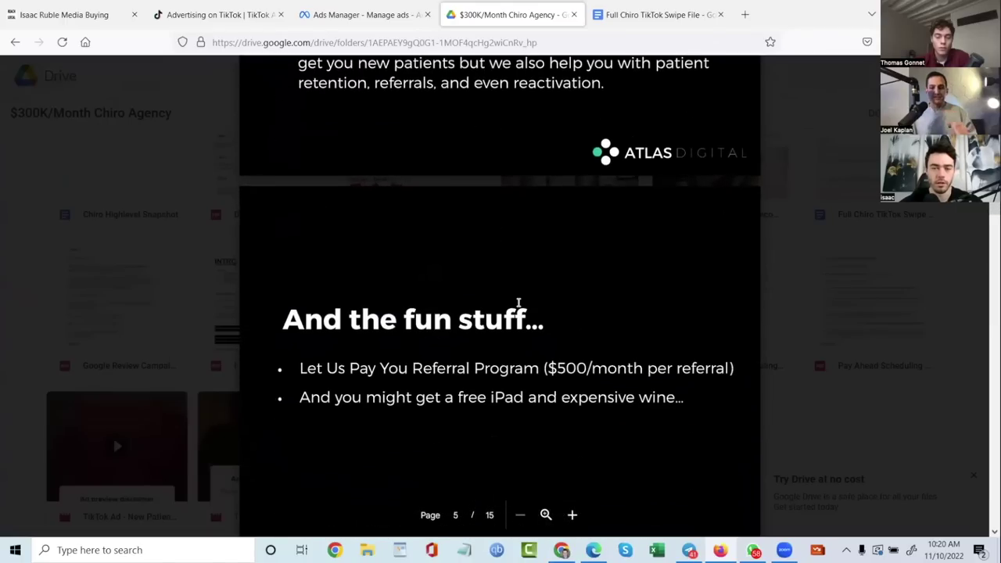
pyautogui.scroll(-6, 517, 303)
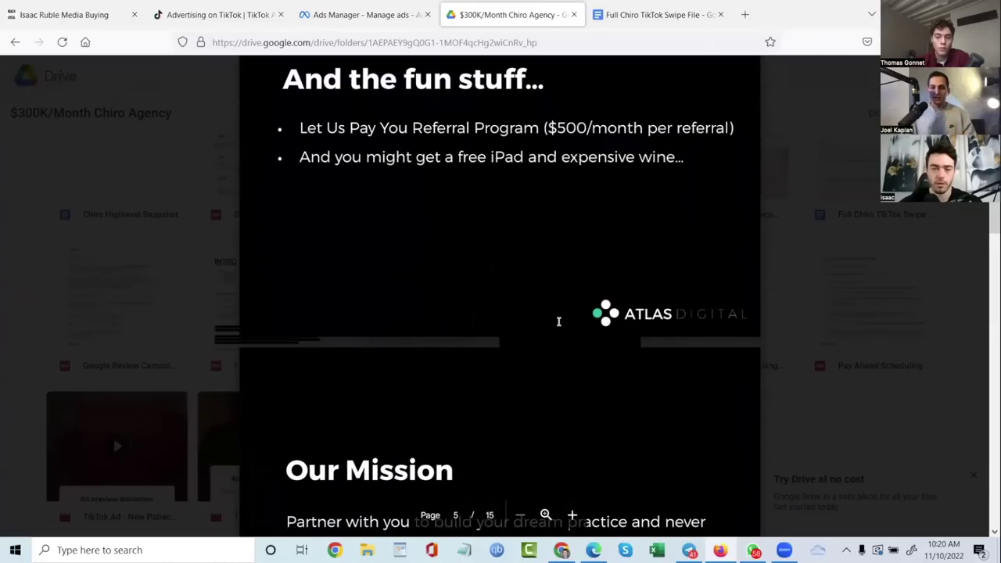